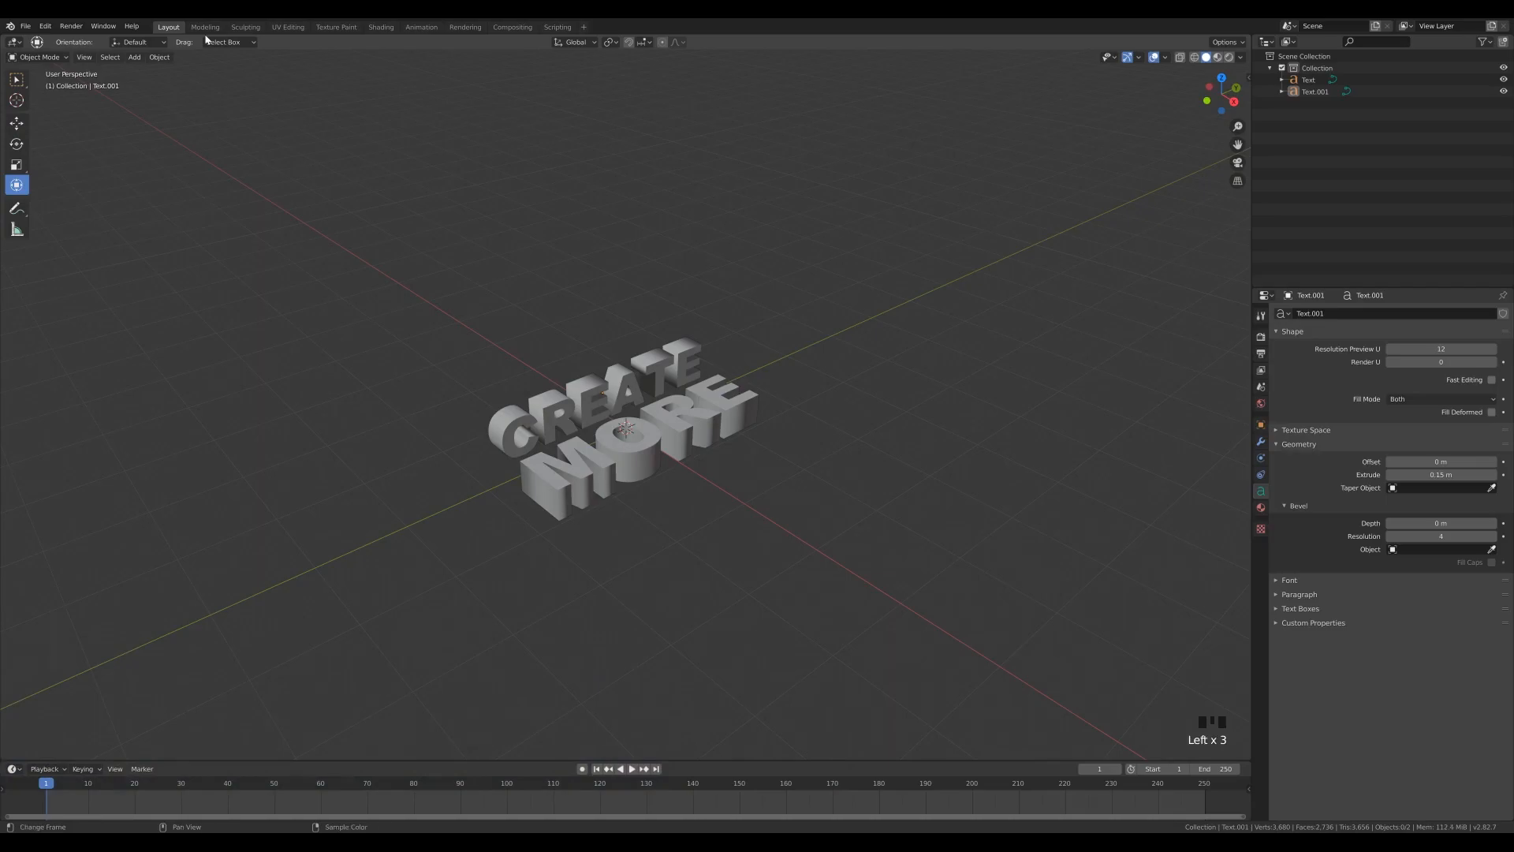
Examine the finished CREATE MORE reference render create2.png and compare it with the two text objects in the scene
click(466, 27)
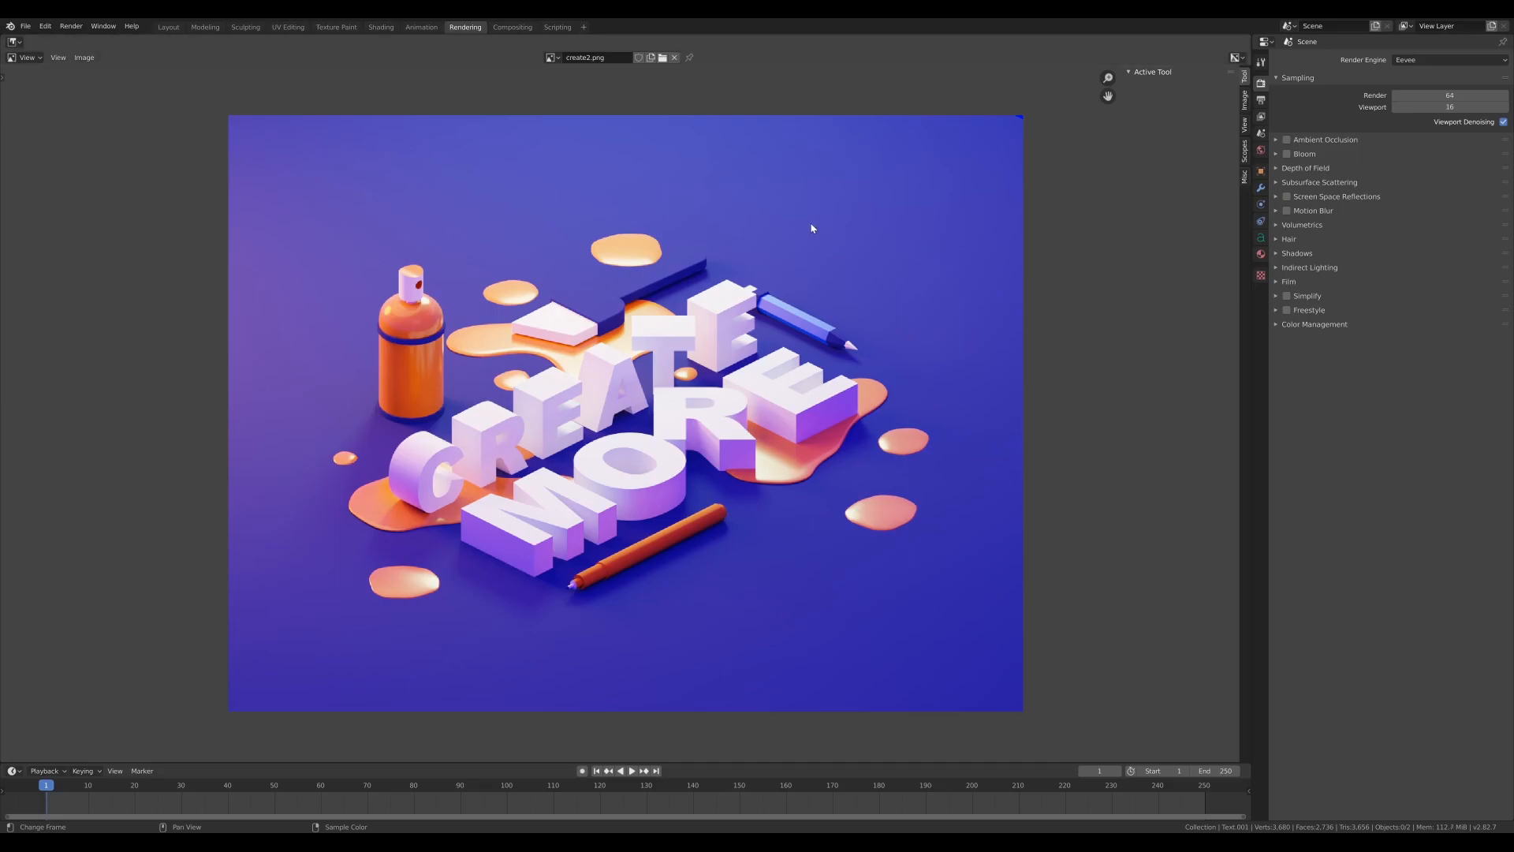
click(168, 27)
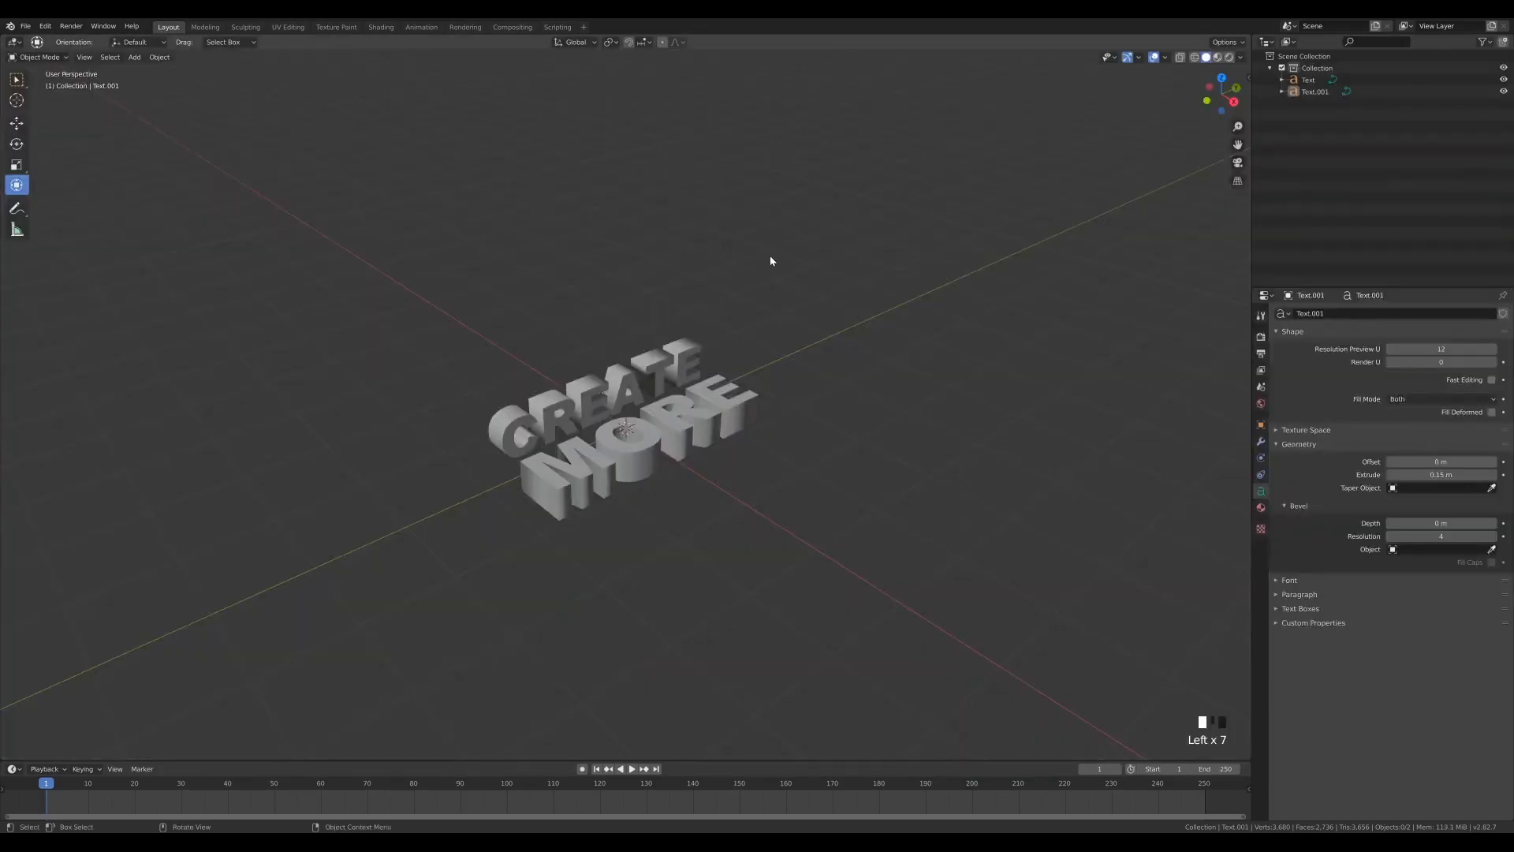
click(716, 404)
click(898, 284)
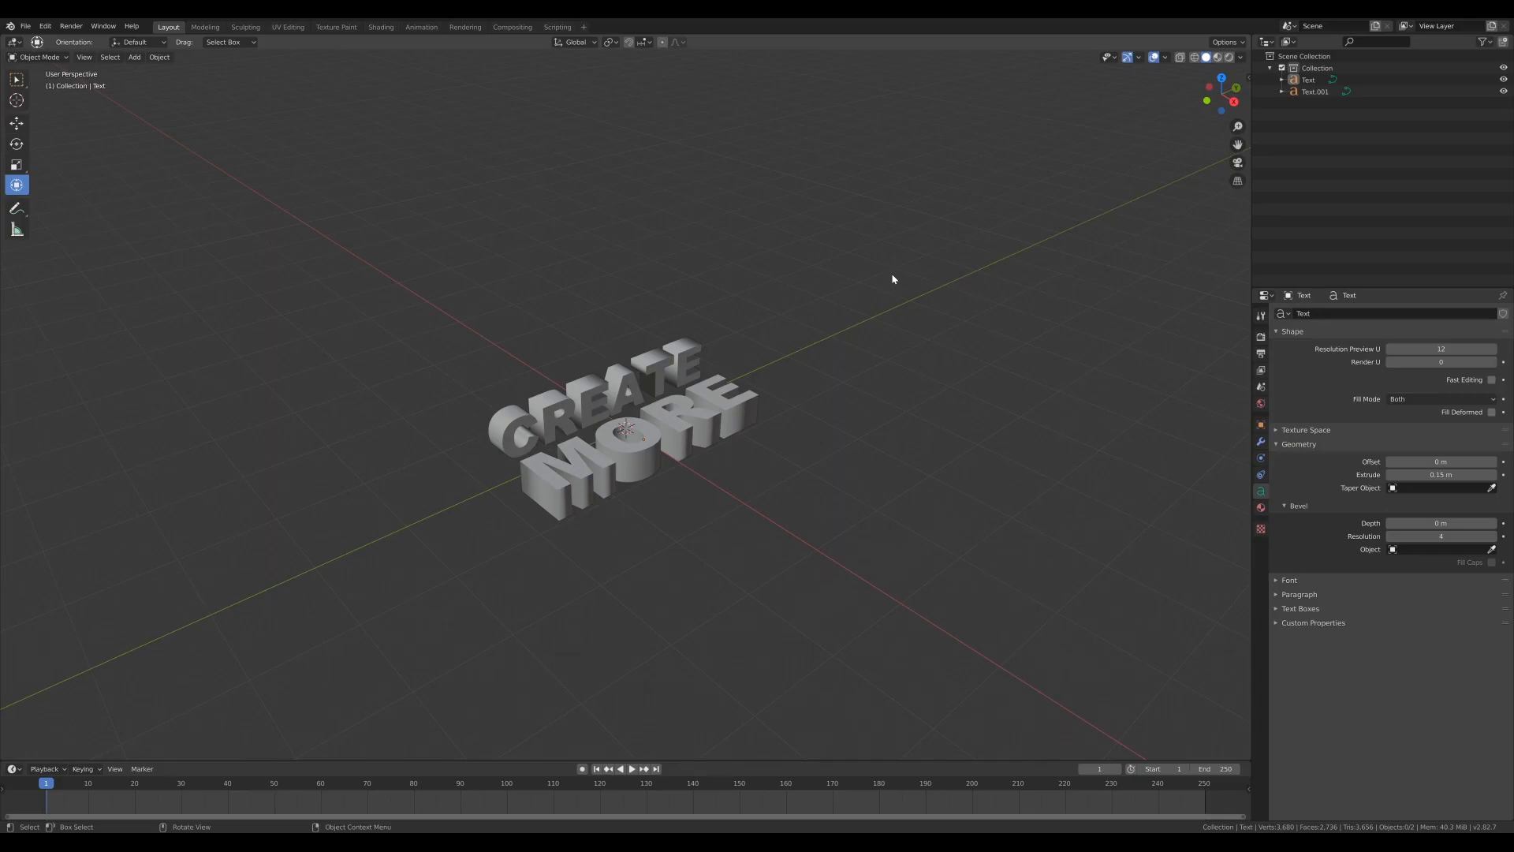
click(464, 27)
Select both the CREATE and MORE text objects and convert them to meshes
drag(428, 232, 840, 578)
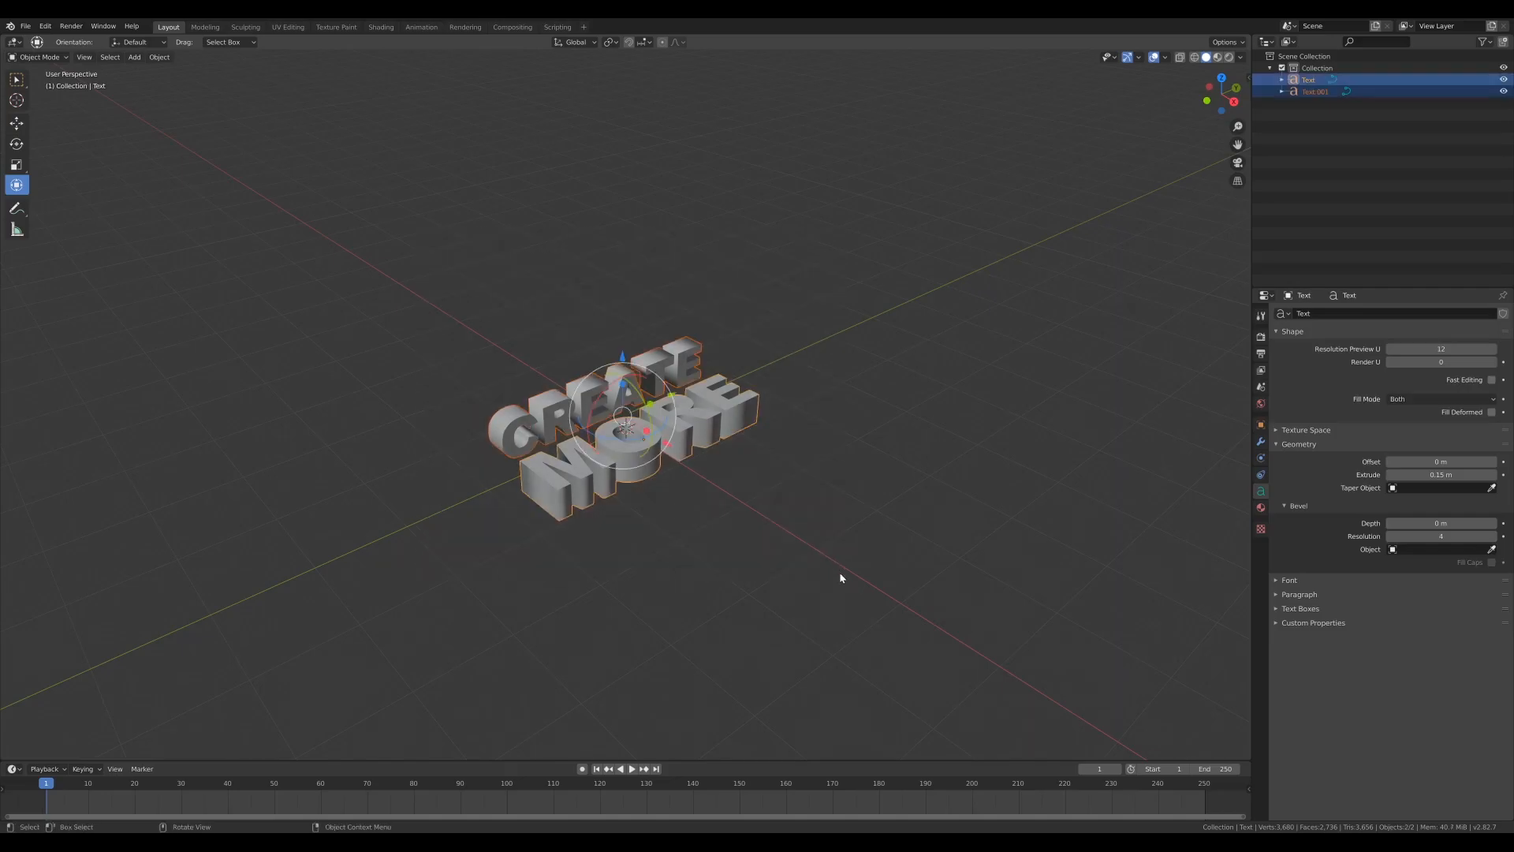
click(159, 57)
mouse_move(203, 376)
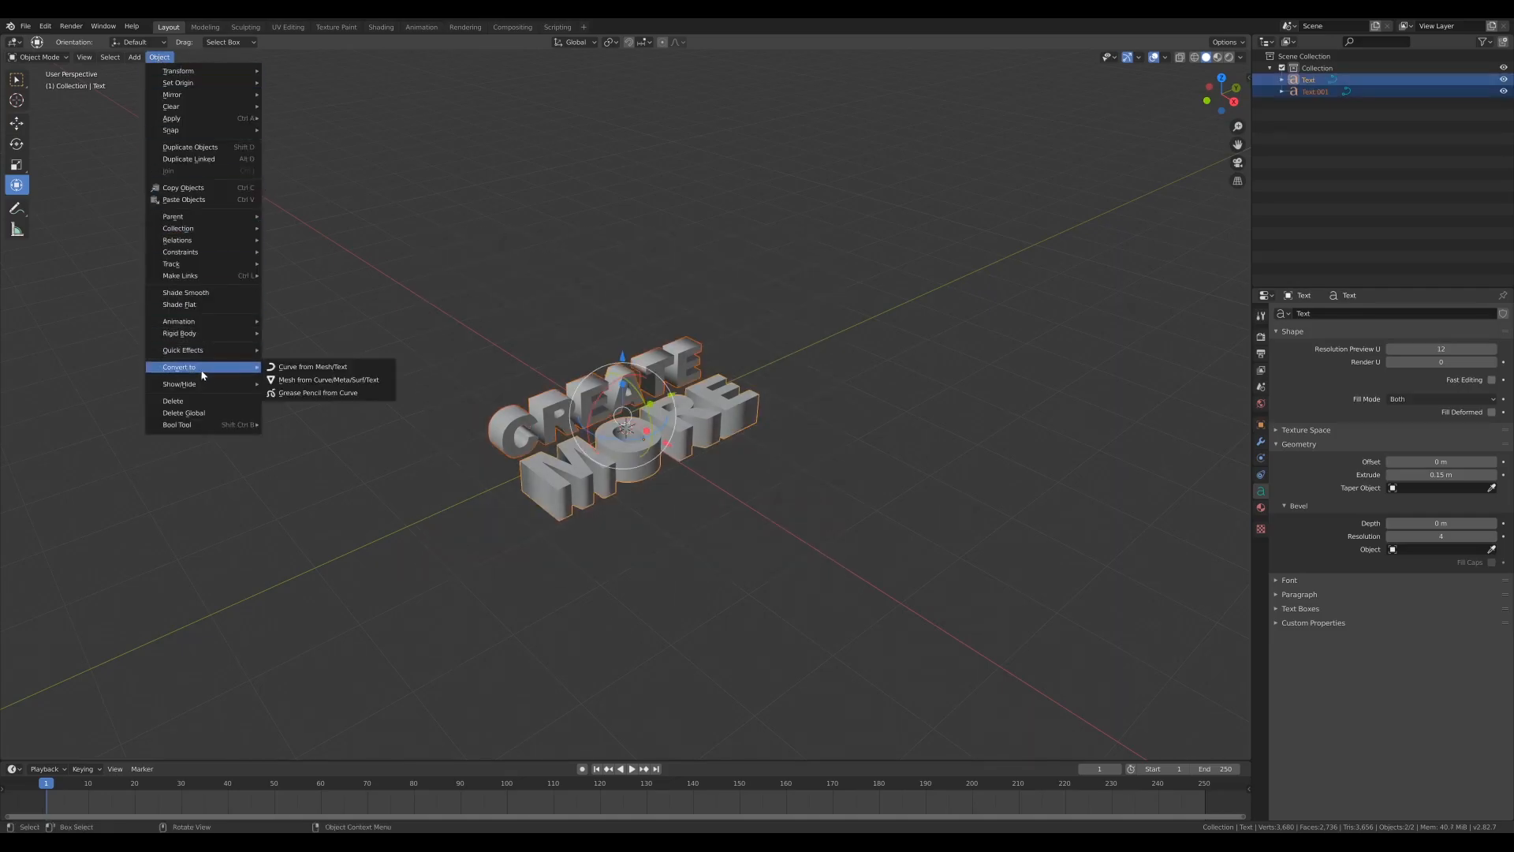
click(296, 384)
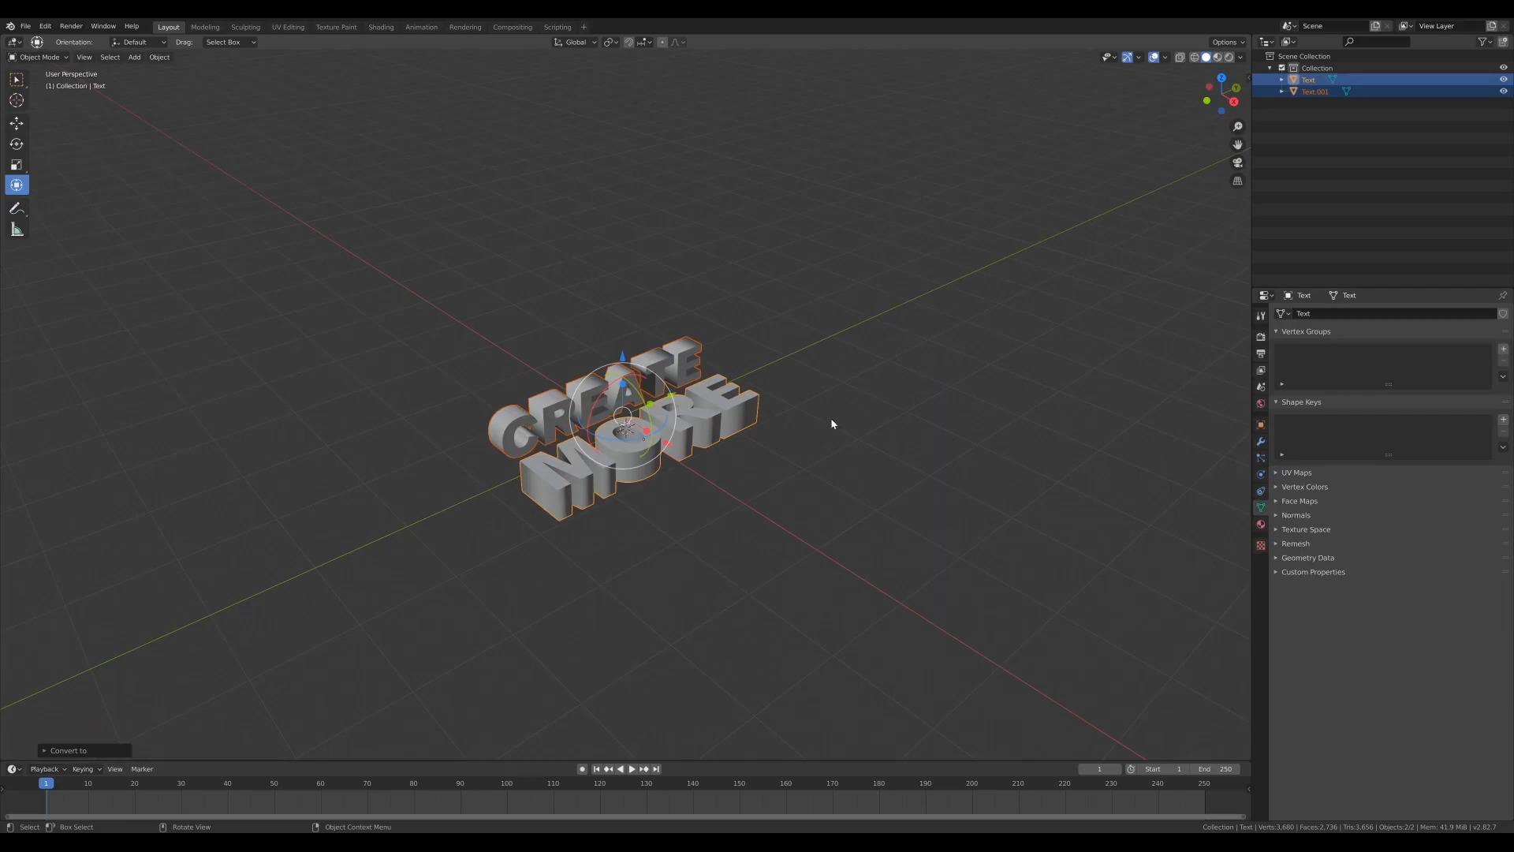
Enter Edit Mode on both text meshes and look at their vertices and edges
click(38, 57)
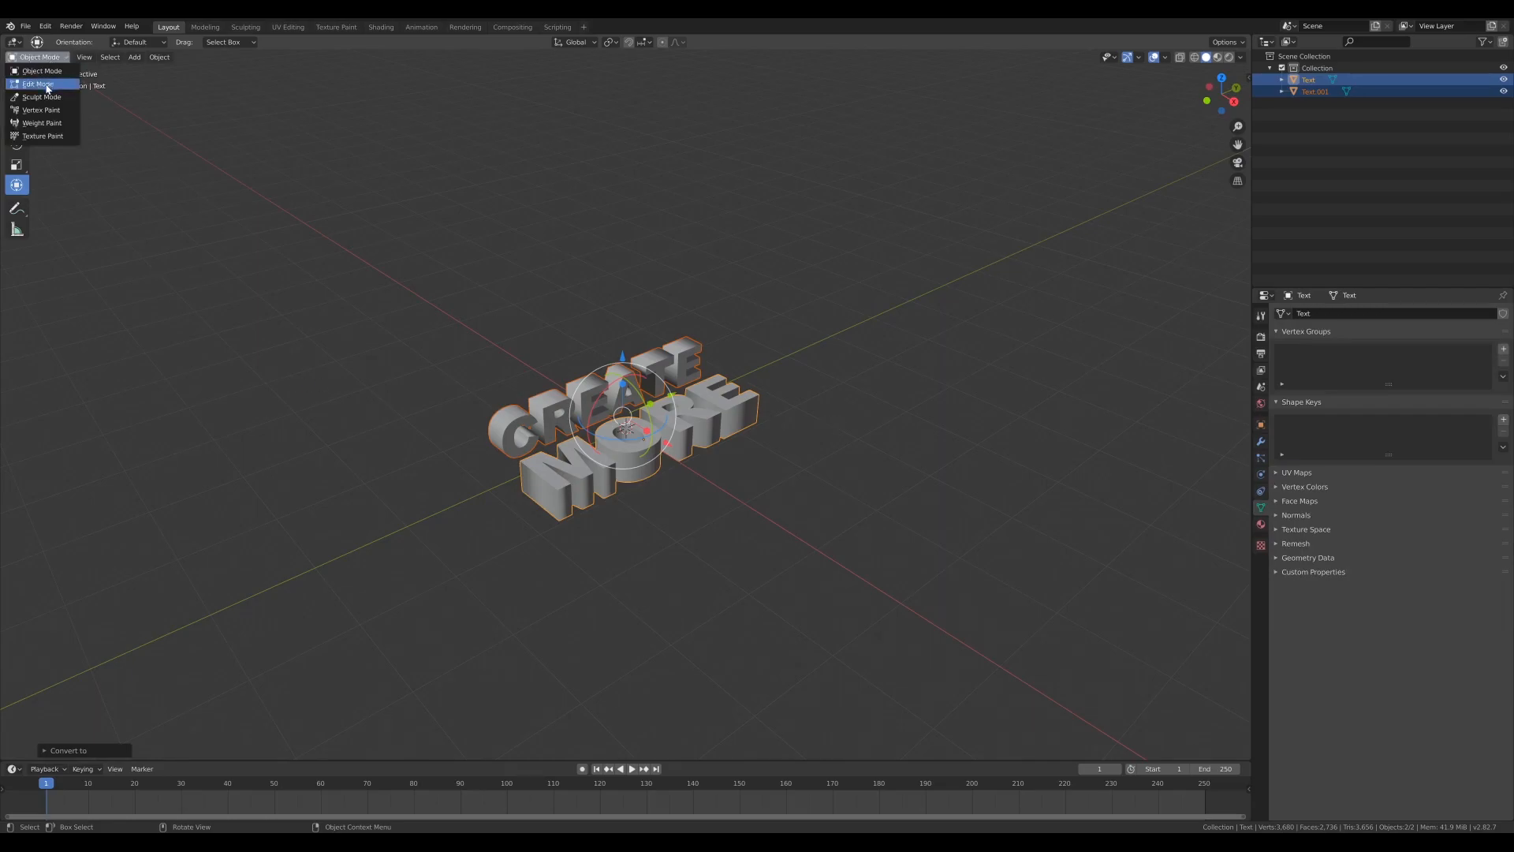
click(36, 83)
scroll(598, 419, up, 4)
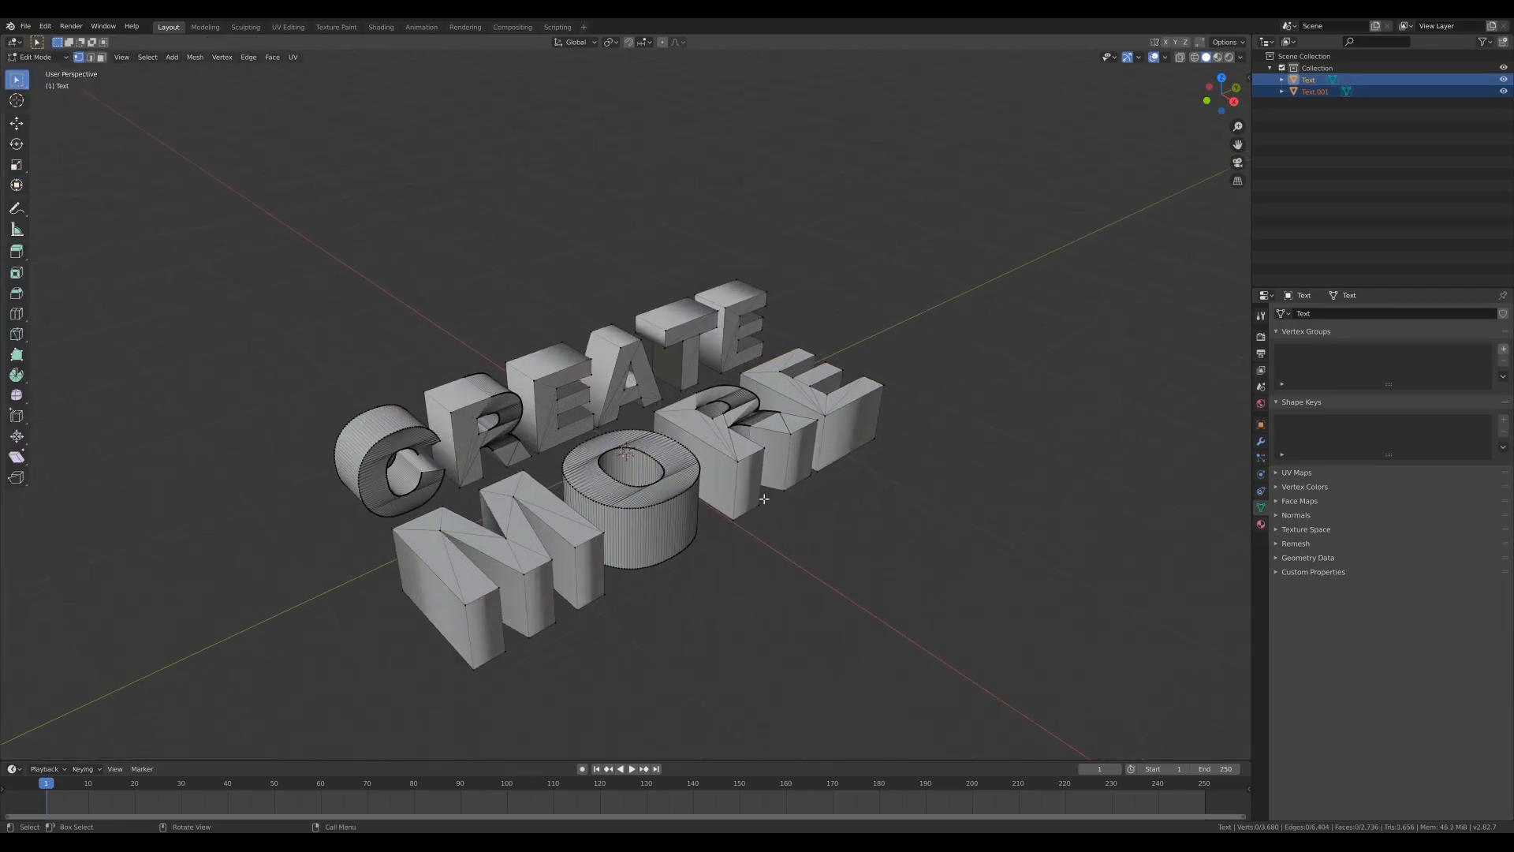
scroll(764, 498, down, 3)
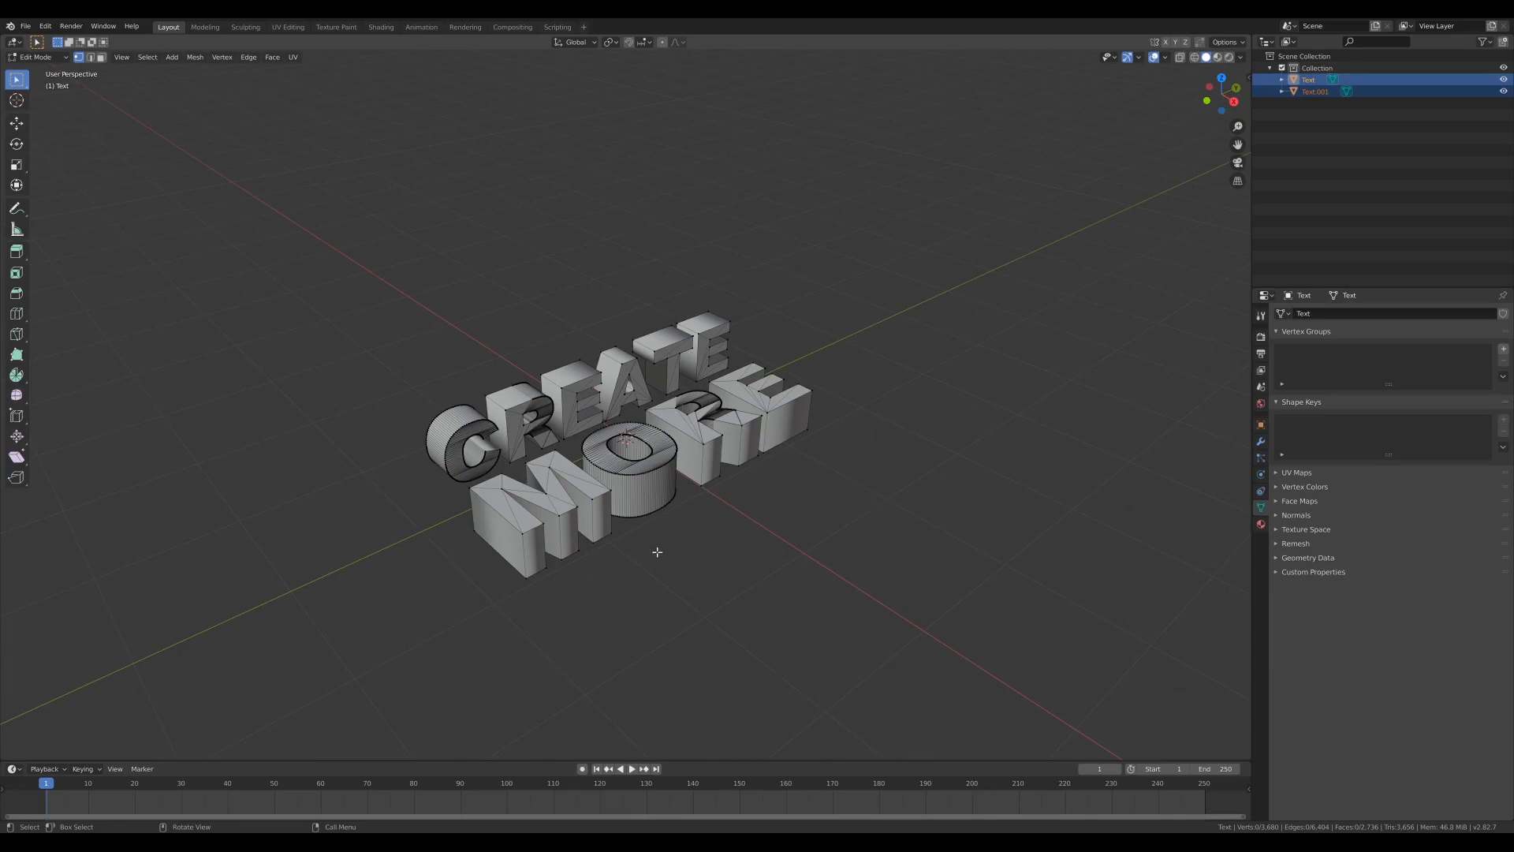
Try to move a single vertex on the letter M of MORE
click(592, 499)
key(g)
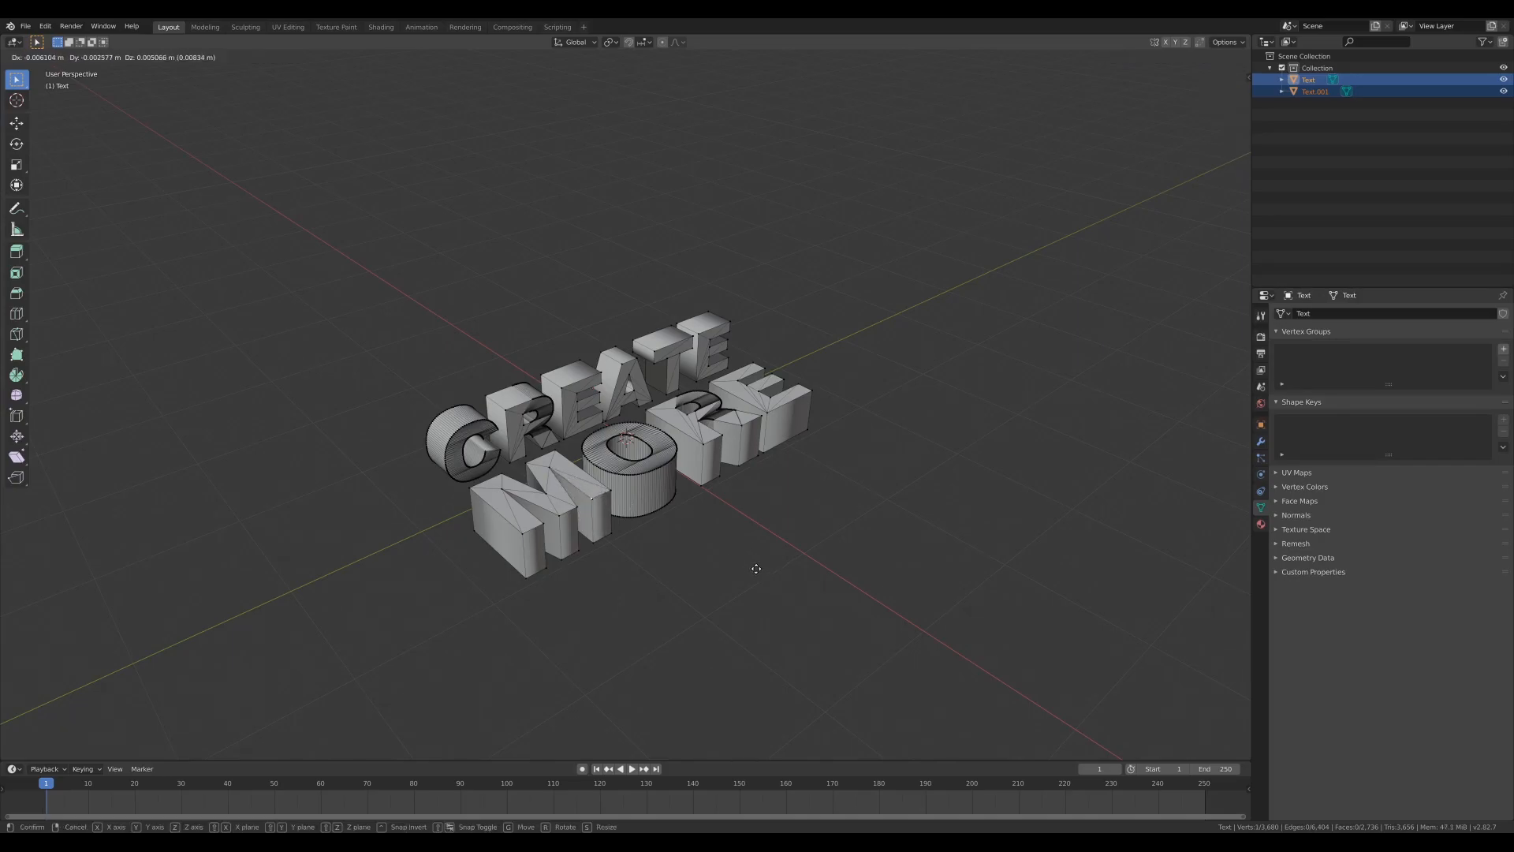
click(763, 568)
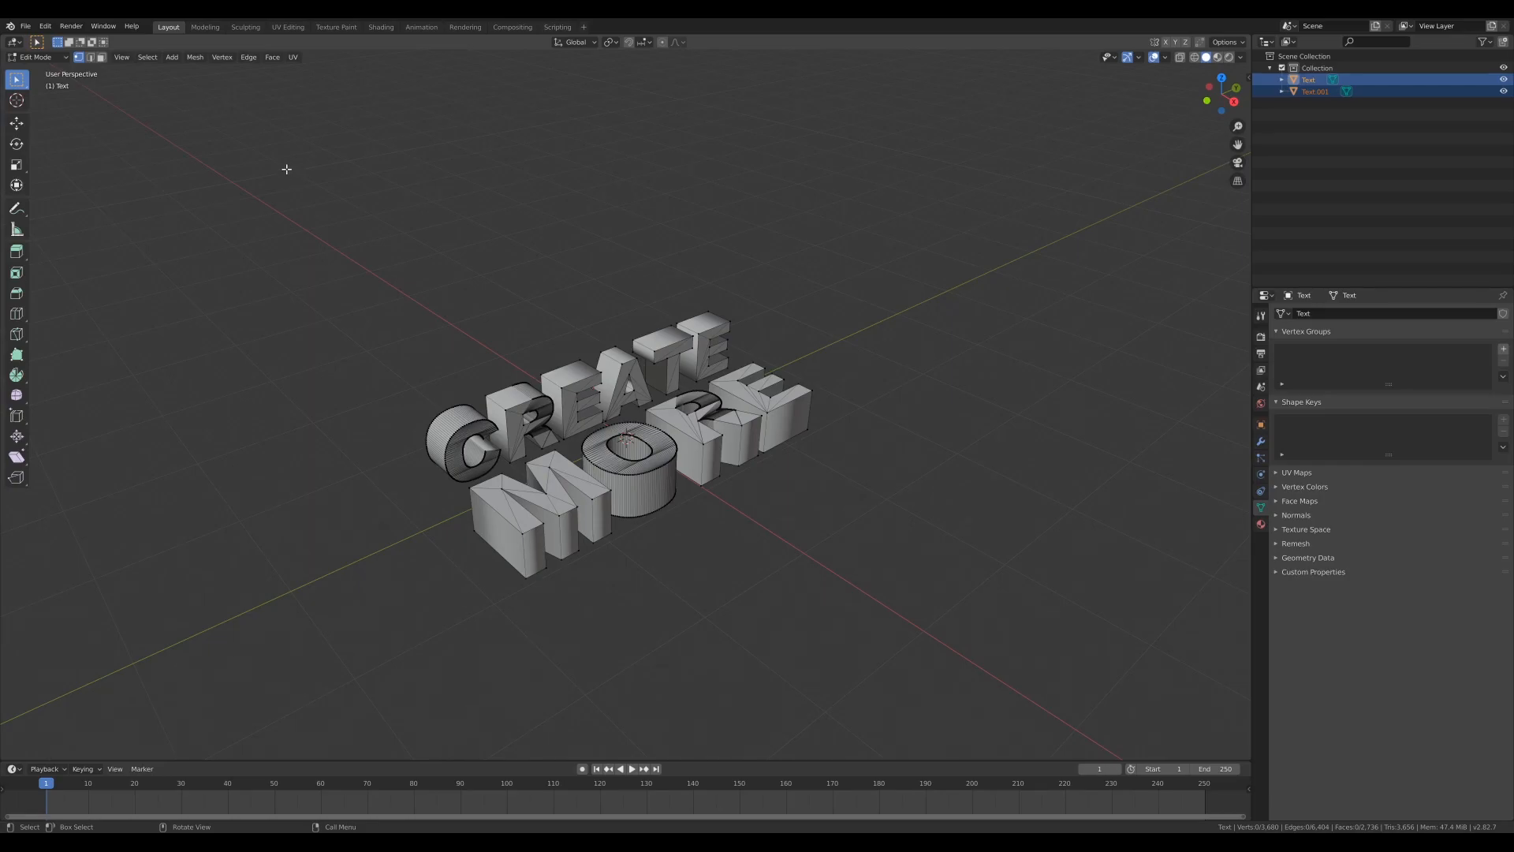
Select all vertices of both text meshes, merge them by distance, and return to Object Mode
click(150, 58)
click(163, 67)
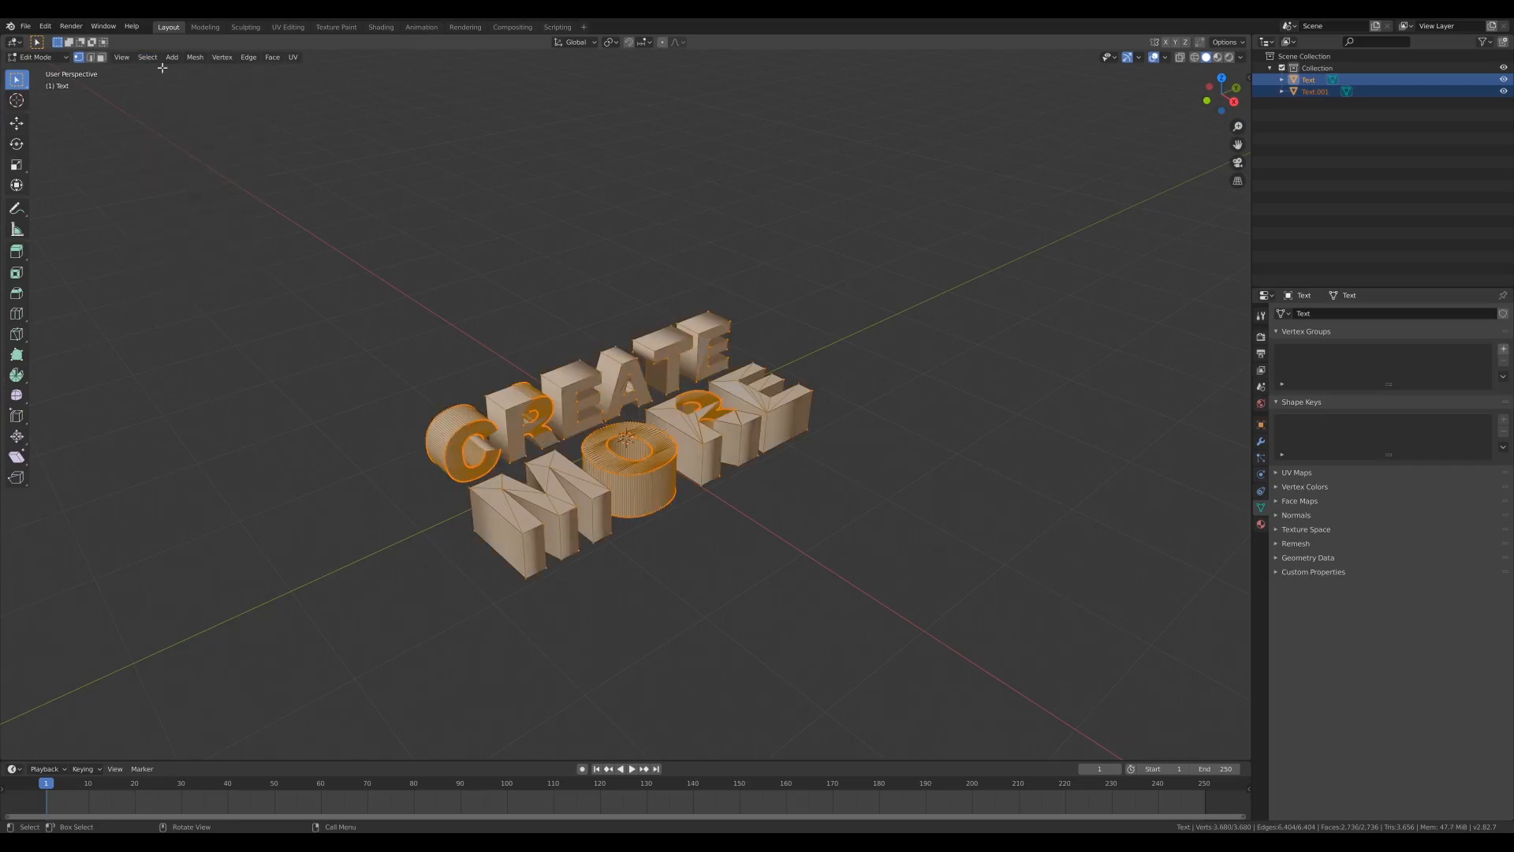
click(221, 57)
mouse_move(292, 241)
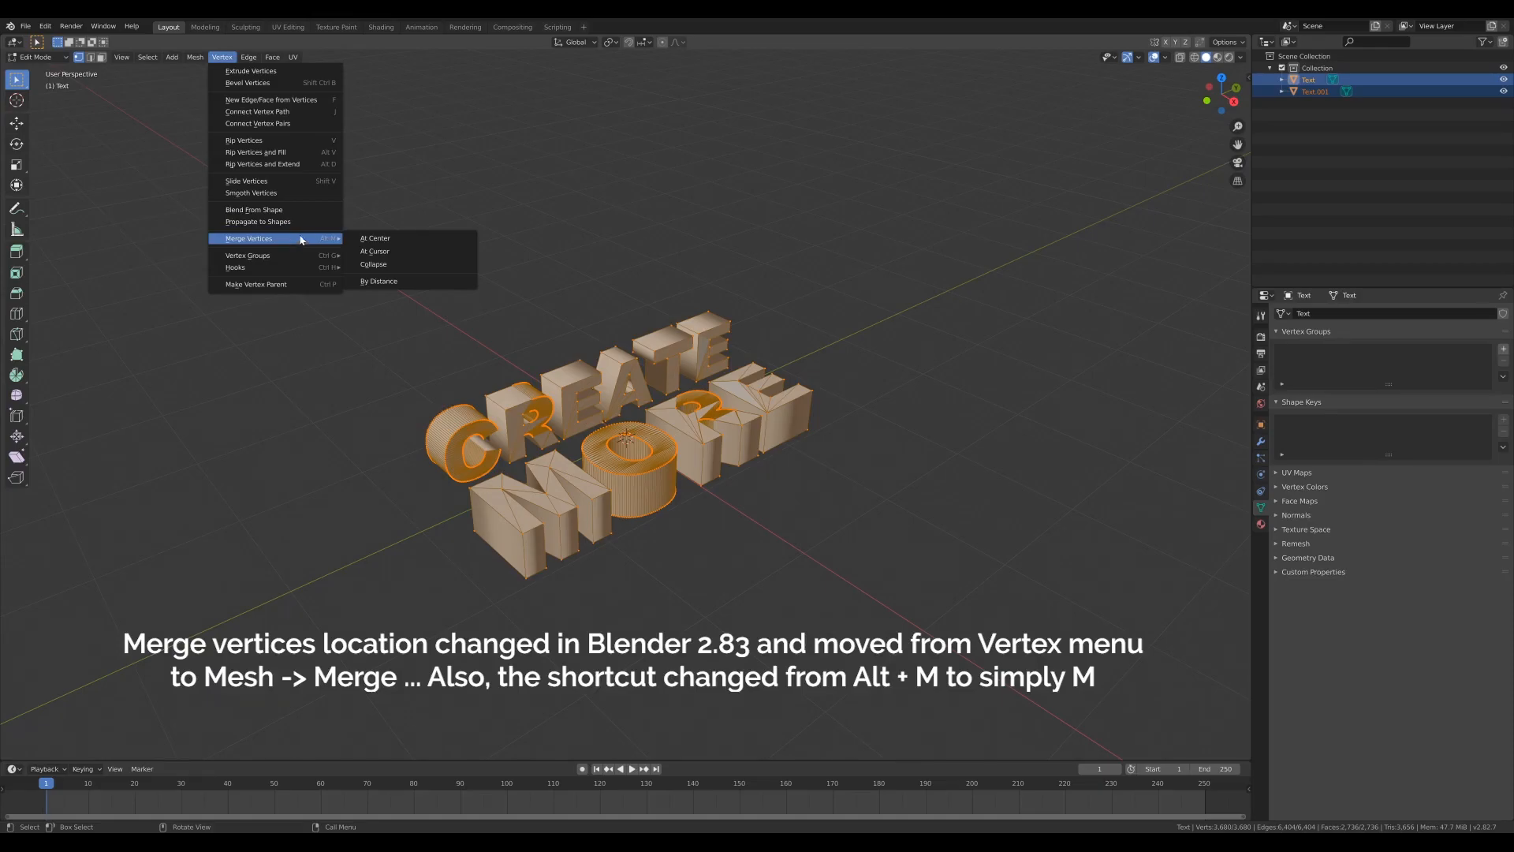
click(379, 281)
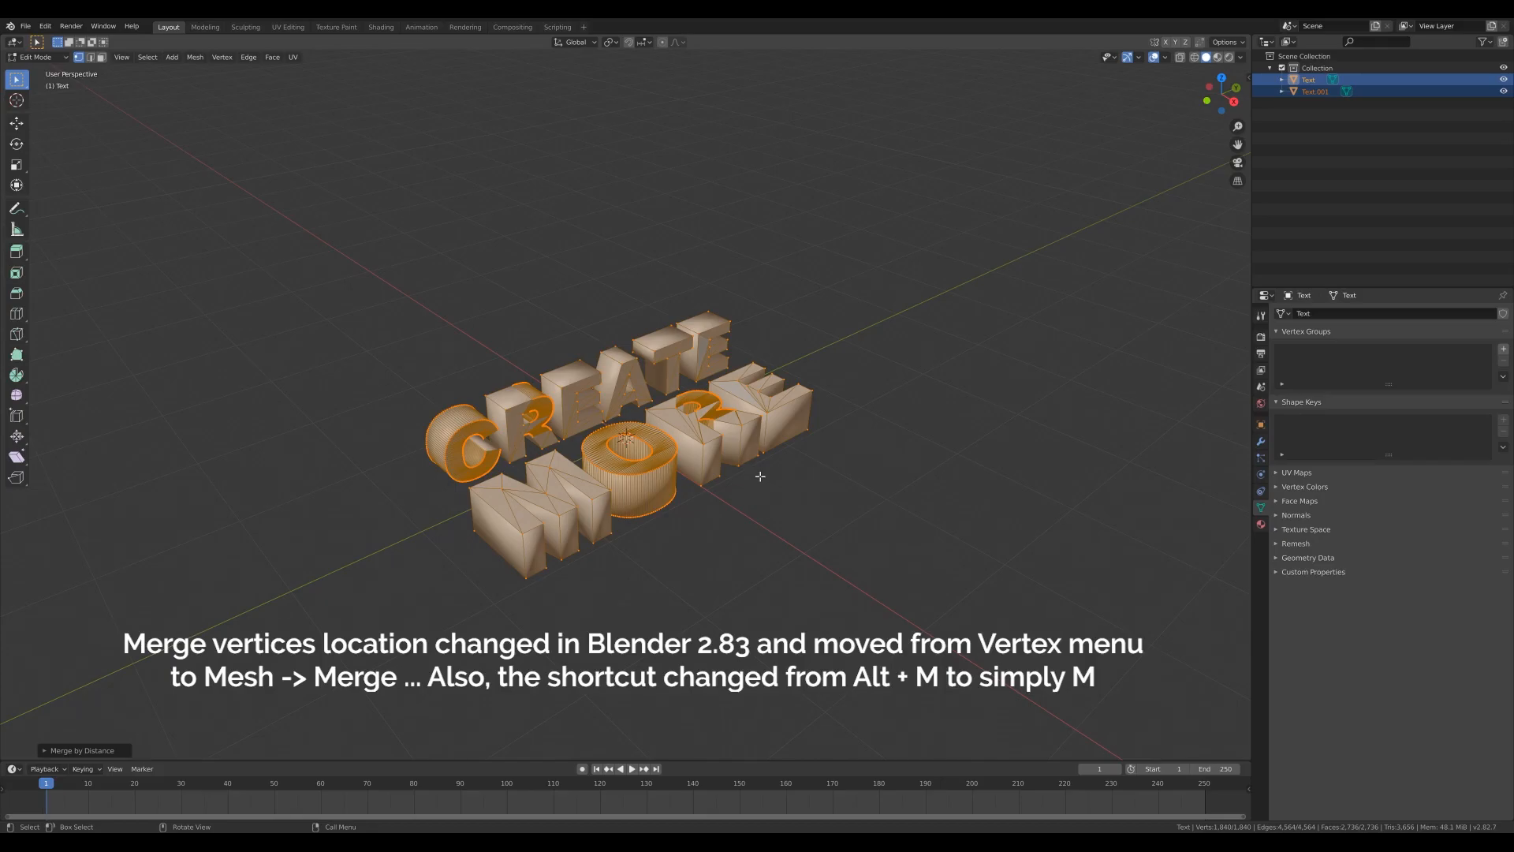
click(39, 56)
click(35, 69)
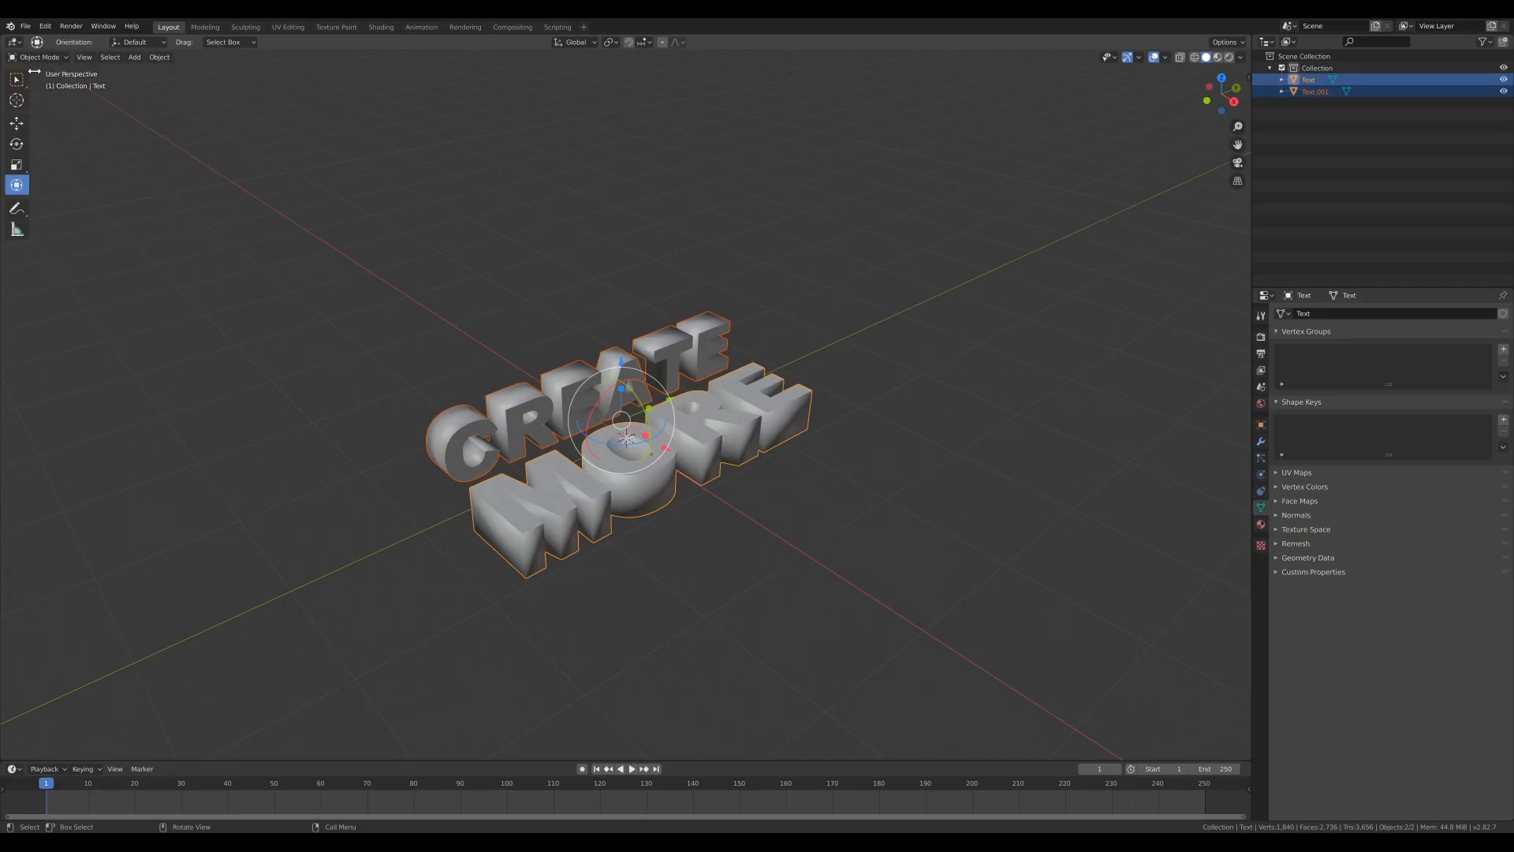
Apply Shade Smooth to both text meshes and switch them to Shade Flat
right_click(738, 403)
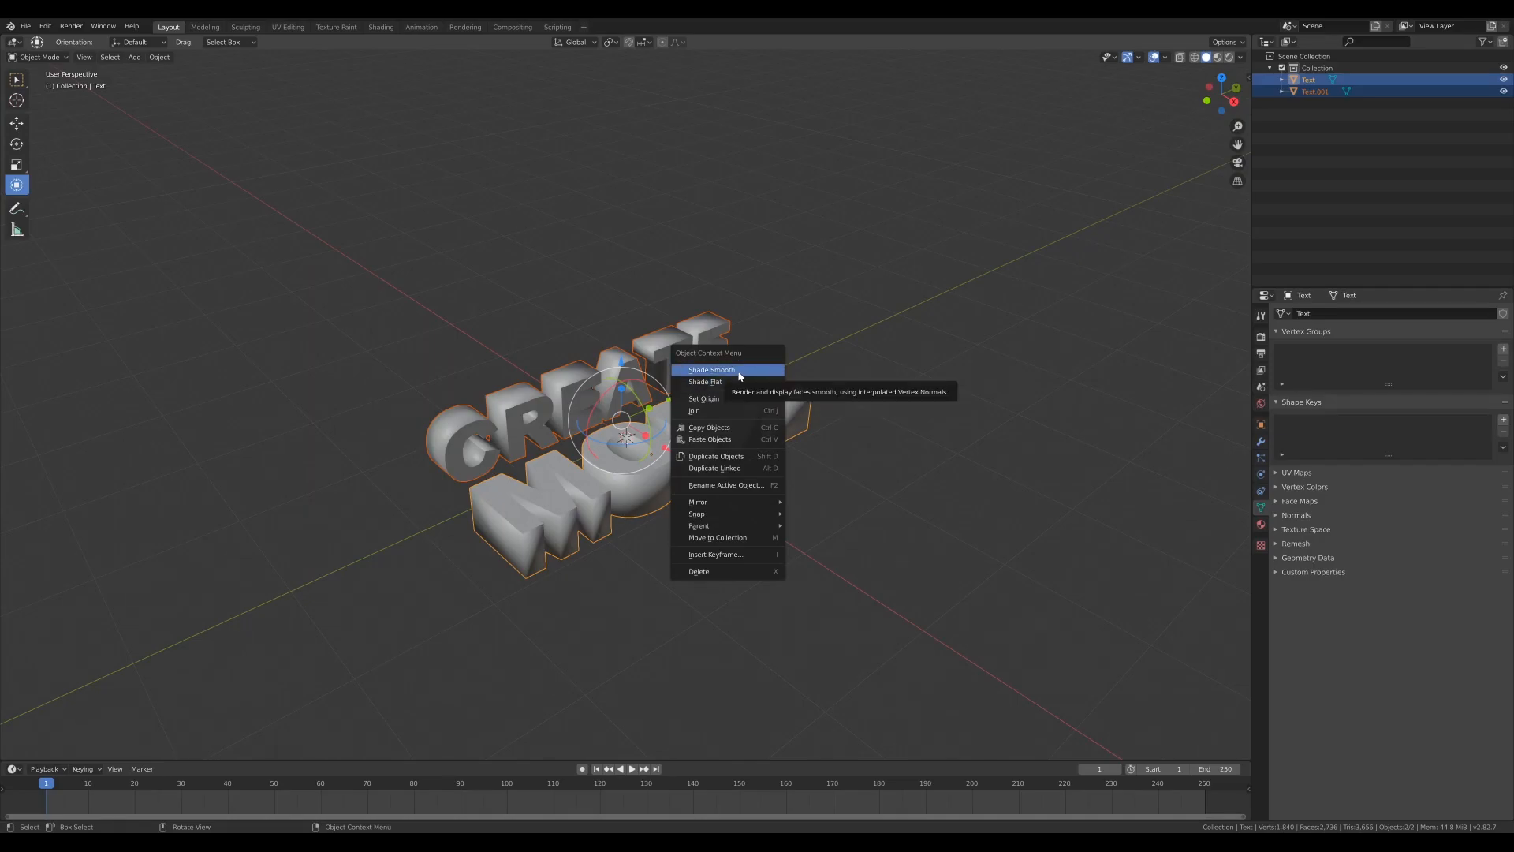
click(739, 377)
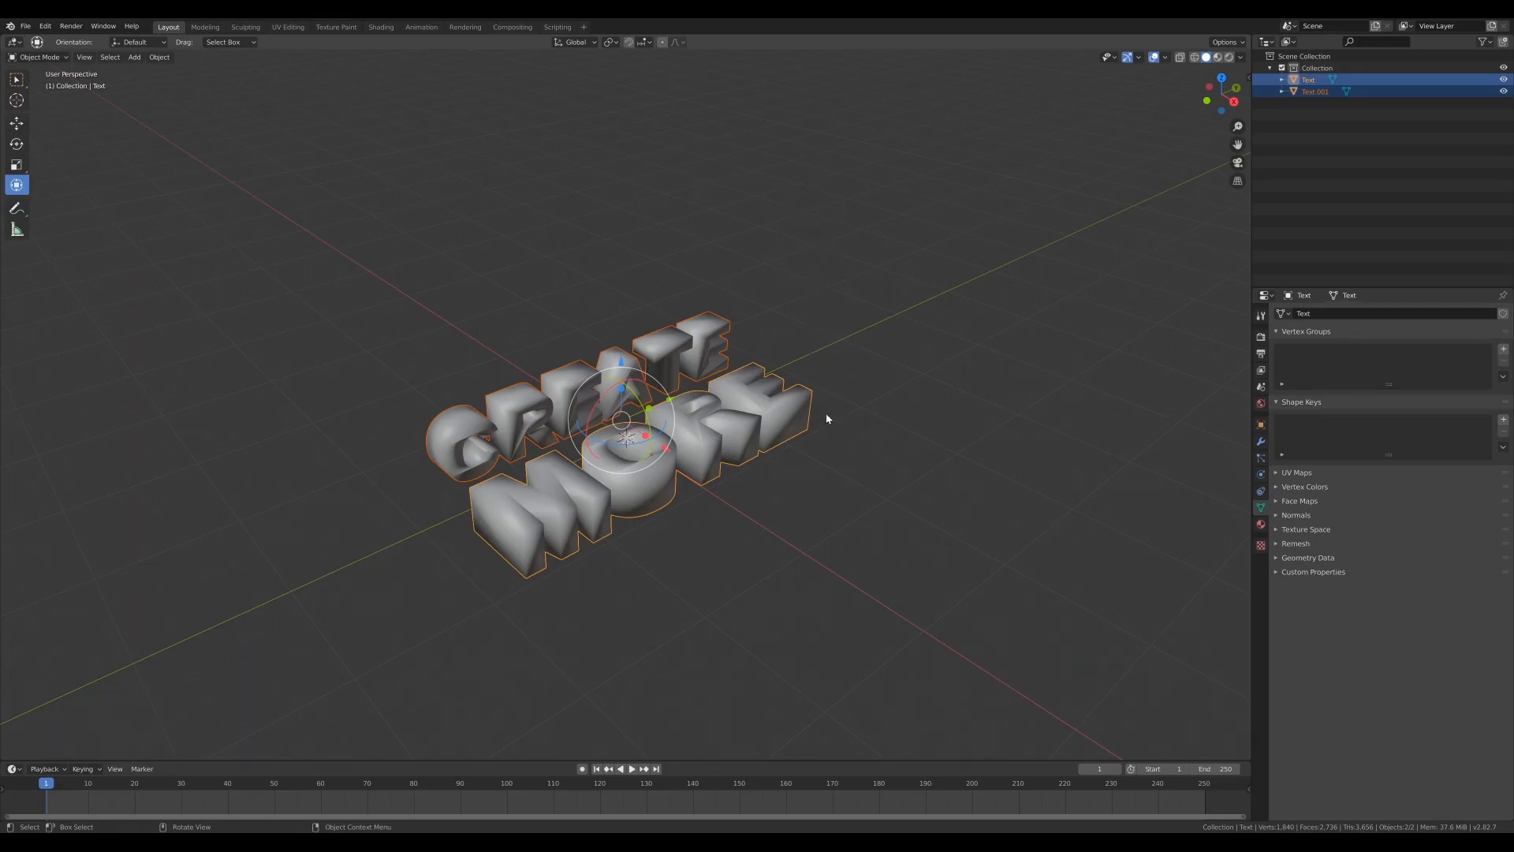
right_click(742, 391)
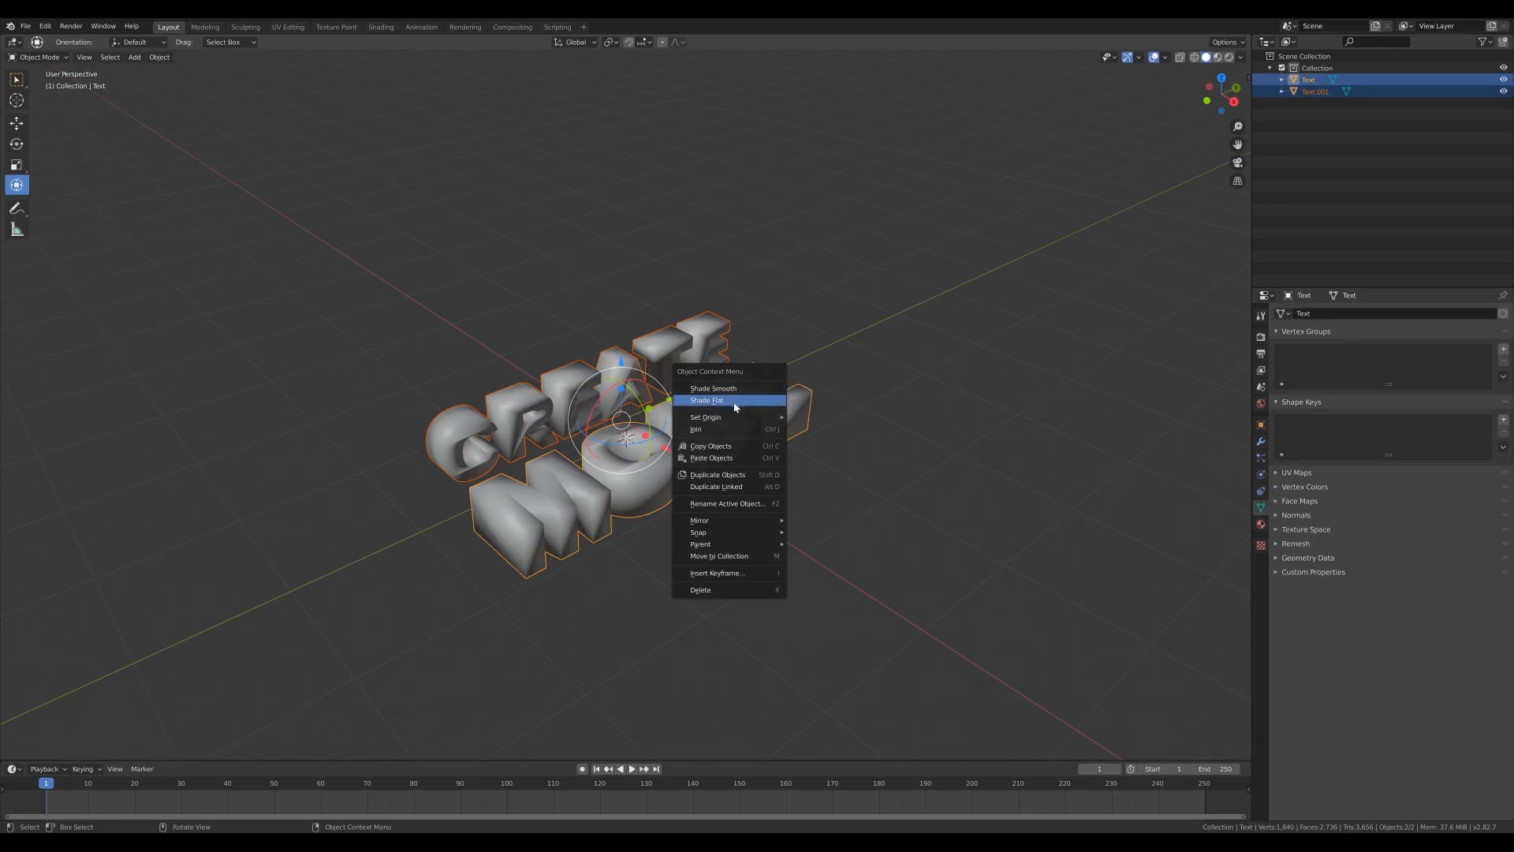
click(723, 401)
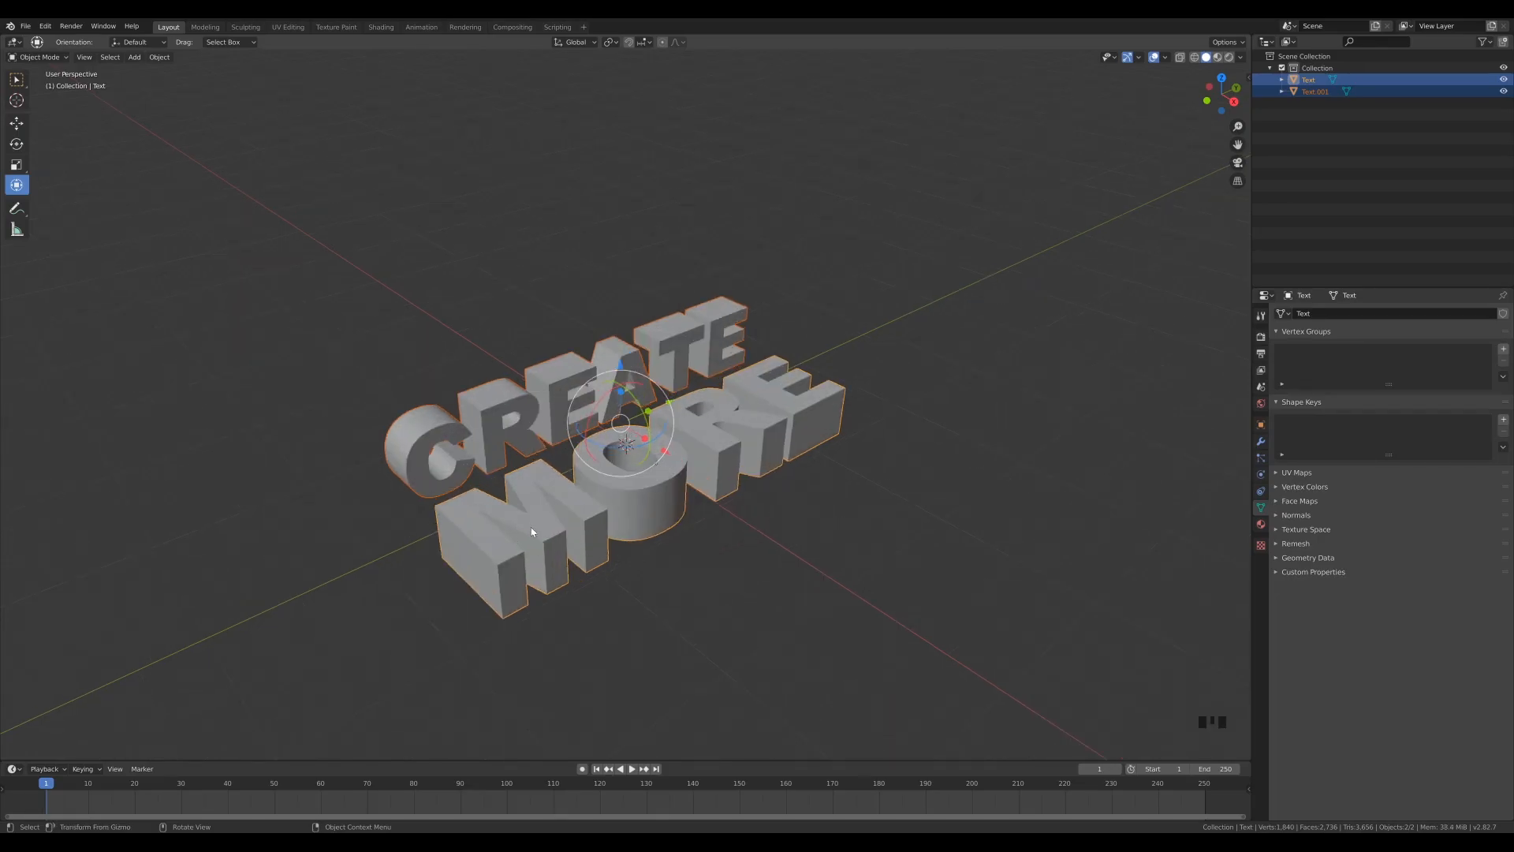
Inspect the flat-shaded surfaces up close, especially the curved sides of the letters O and C
scroll(756, 550, up, 6)
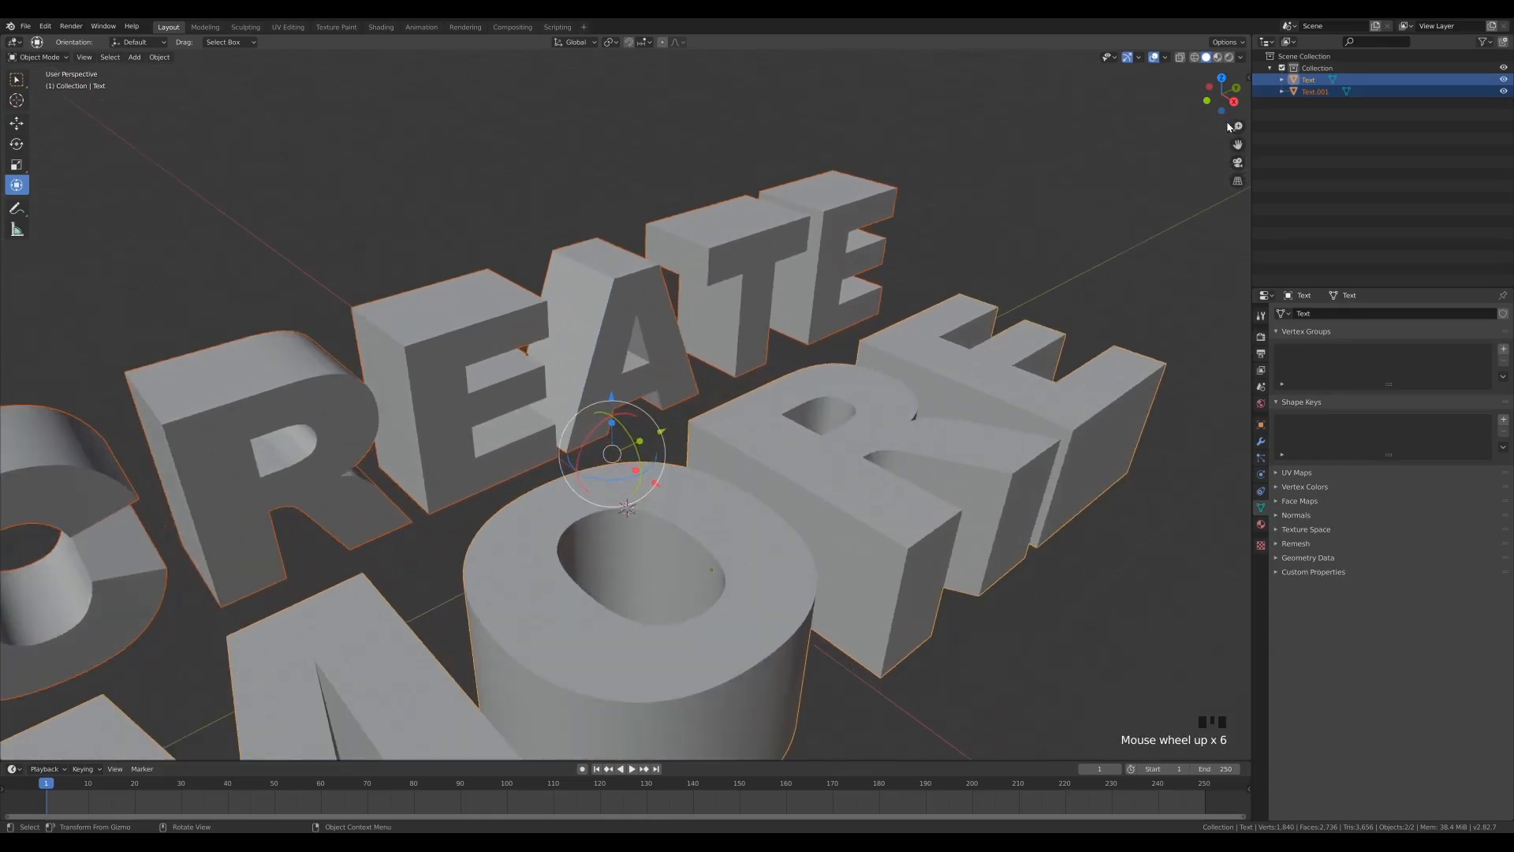
drag(1238, 144, 1258, 0)
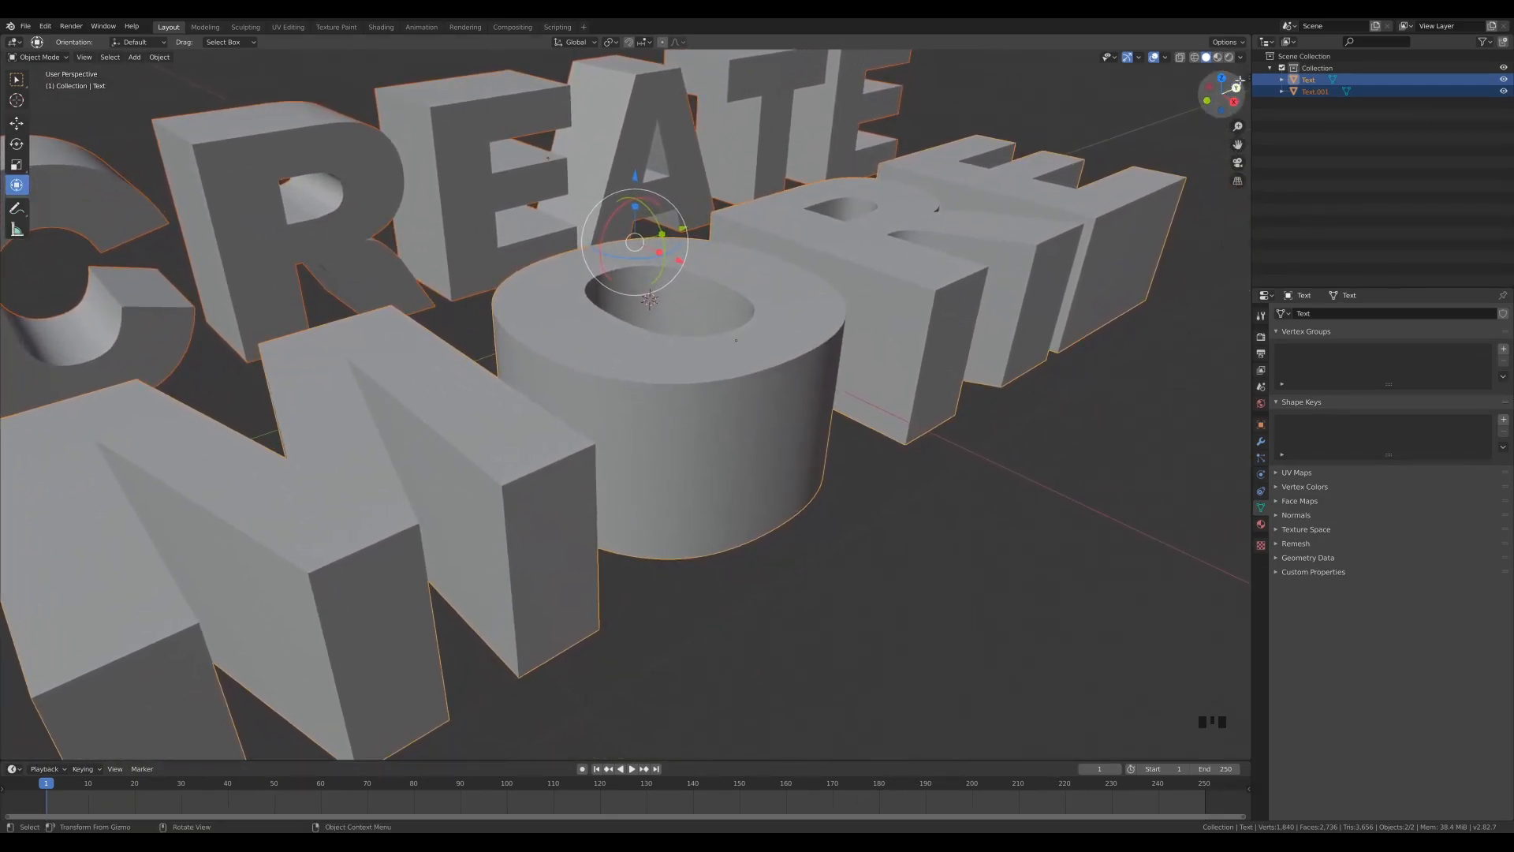
scroll(863, 374, up, 1)
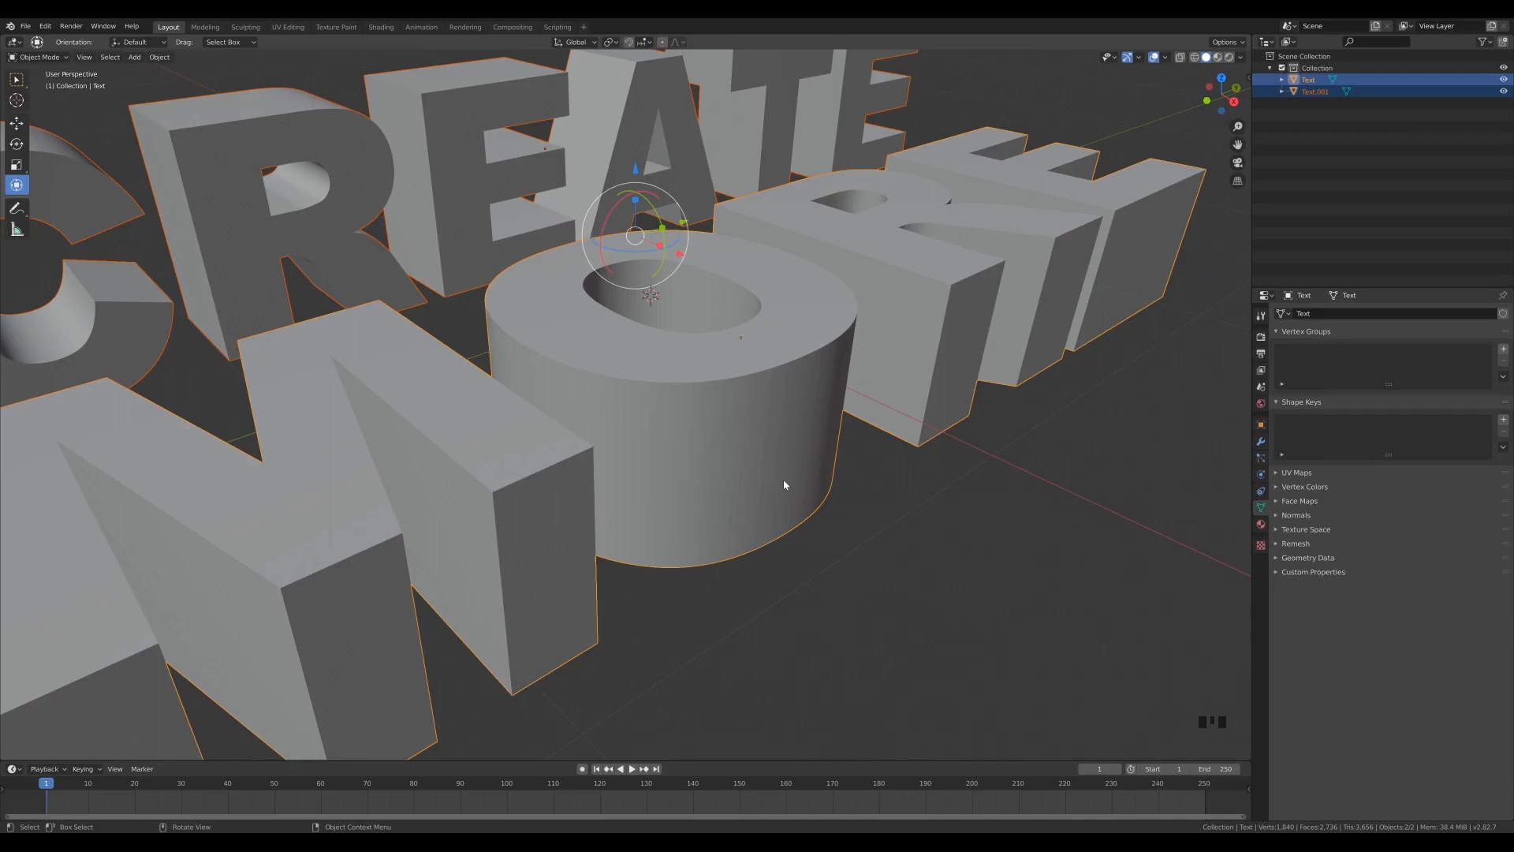
drag(1237, 145, 1424, 223)
drag(712, 425, 710, 423)
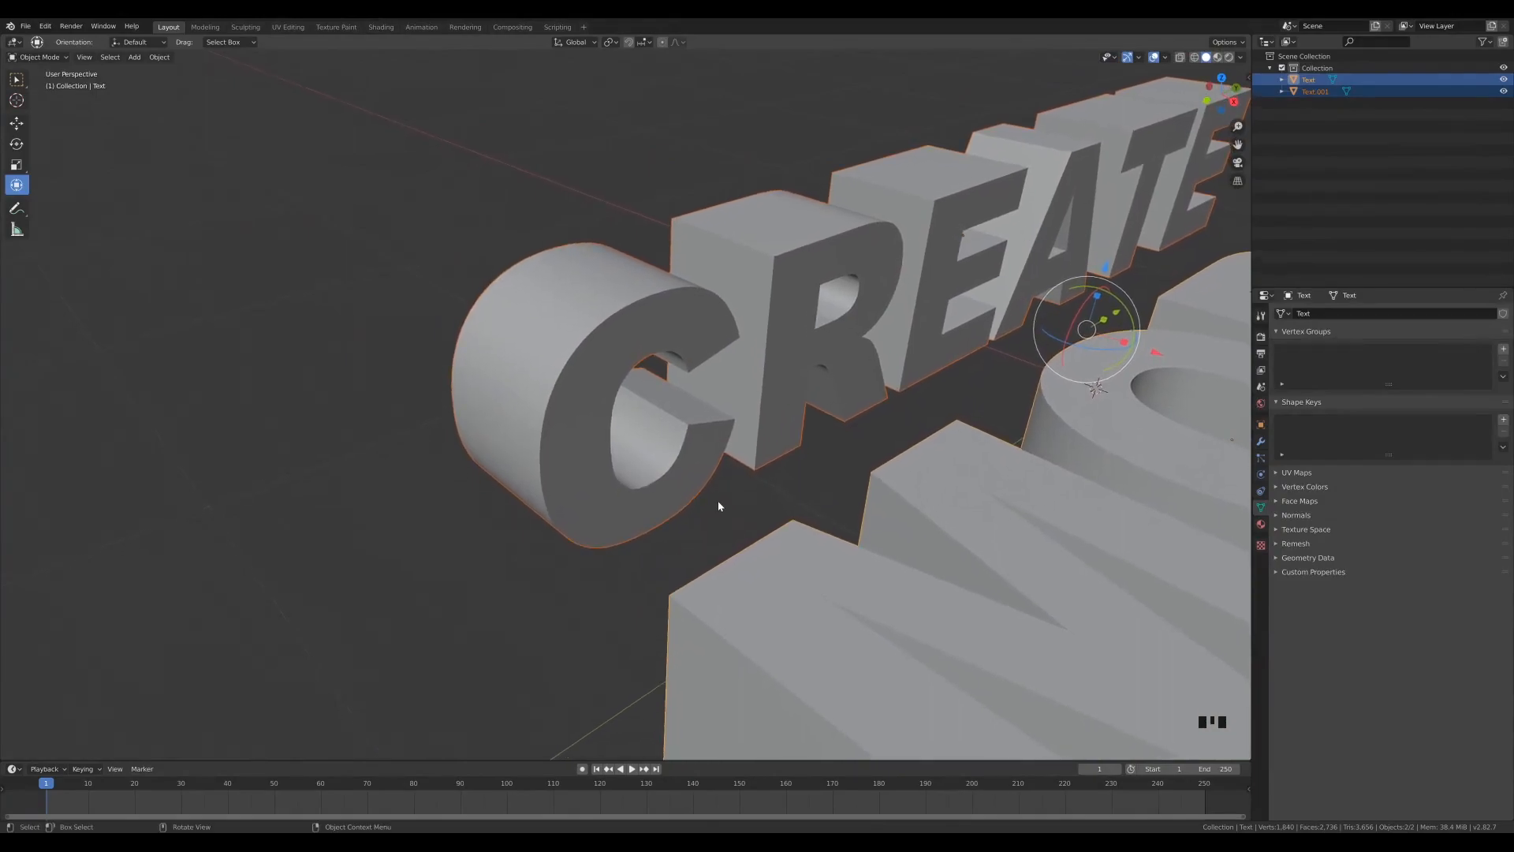
drag(1241, 140, 911, 218)
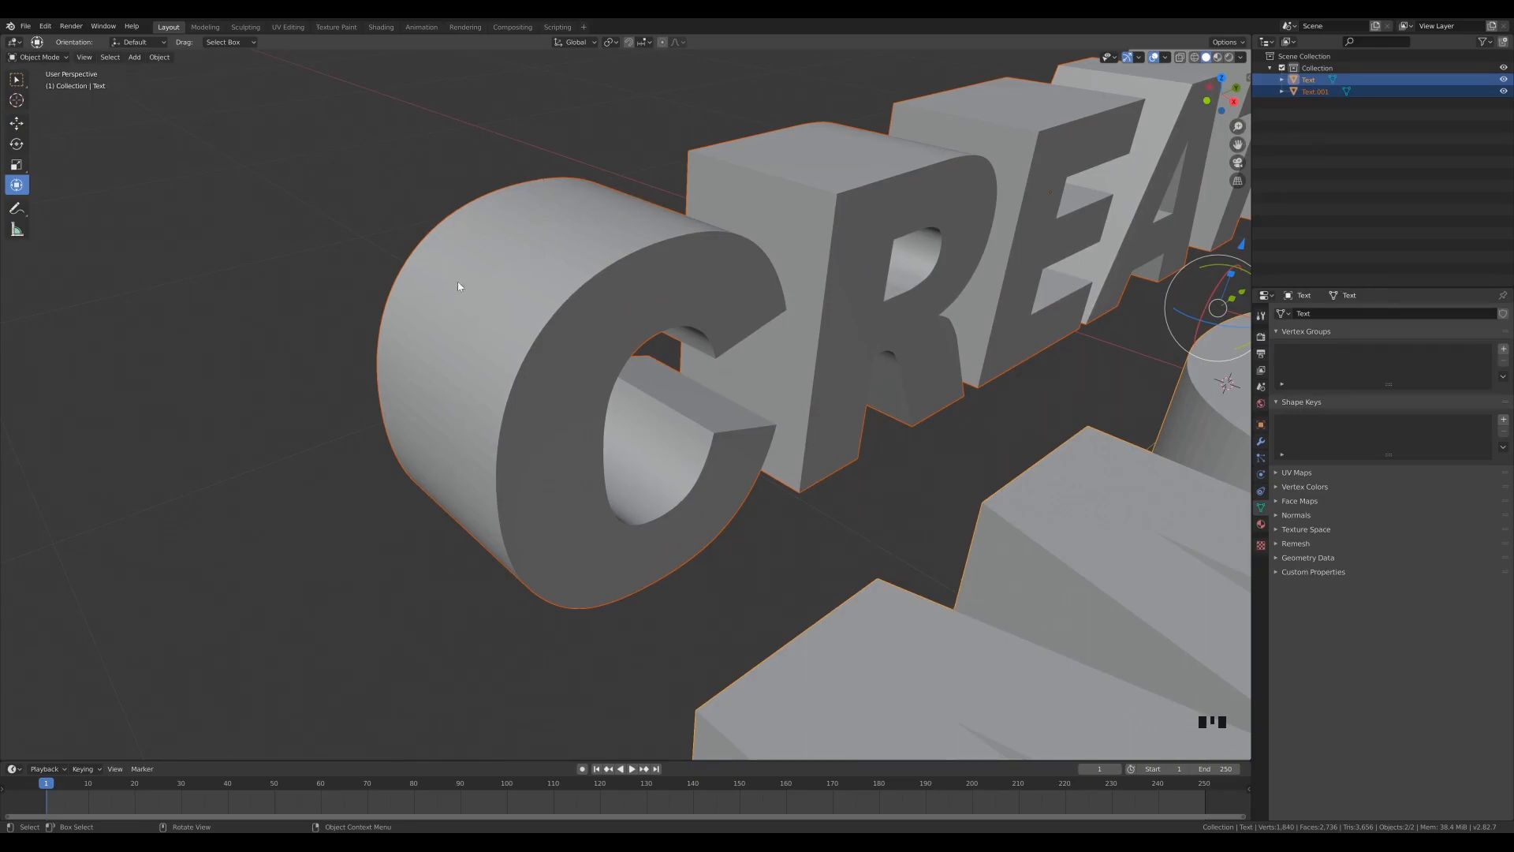
drag(1237, 129, 1151, 273)
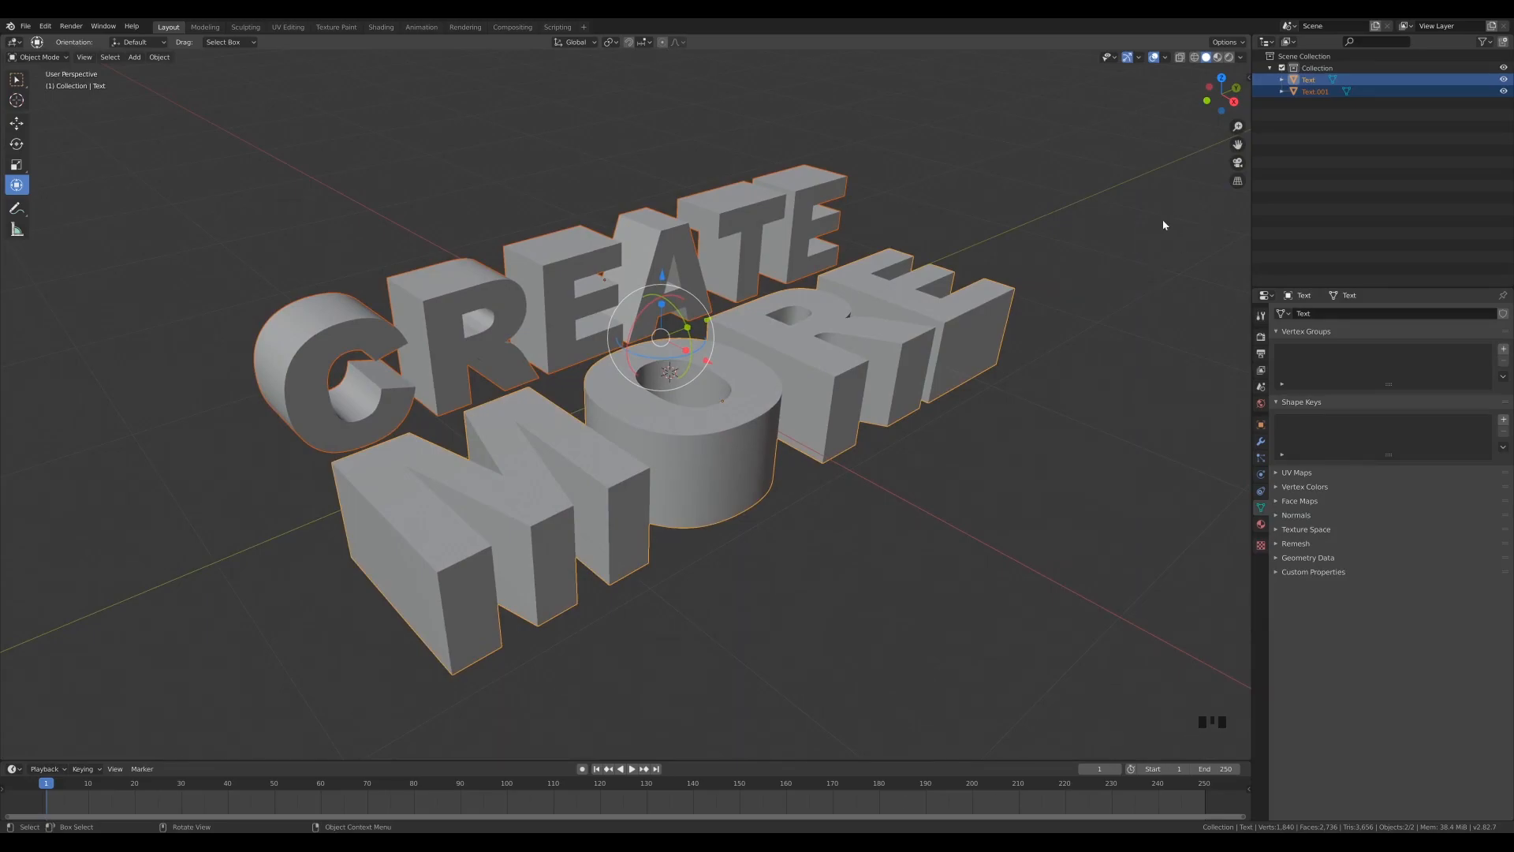
Apply Shade Smooth to both text meshes and enable Auto Smooth in the normals settings of the MORE mesh
right_click(829, 331)
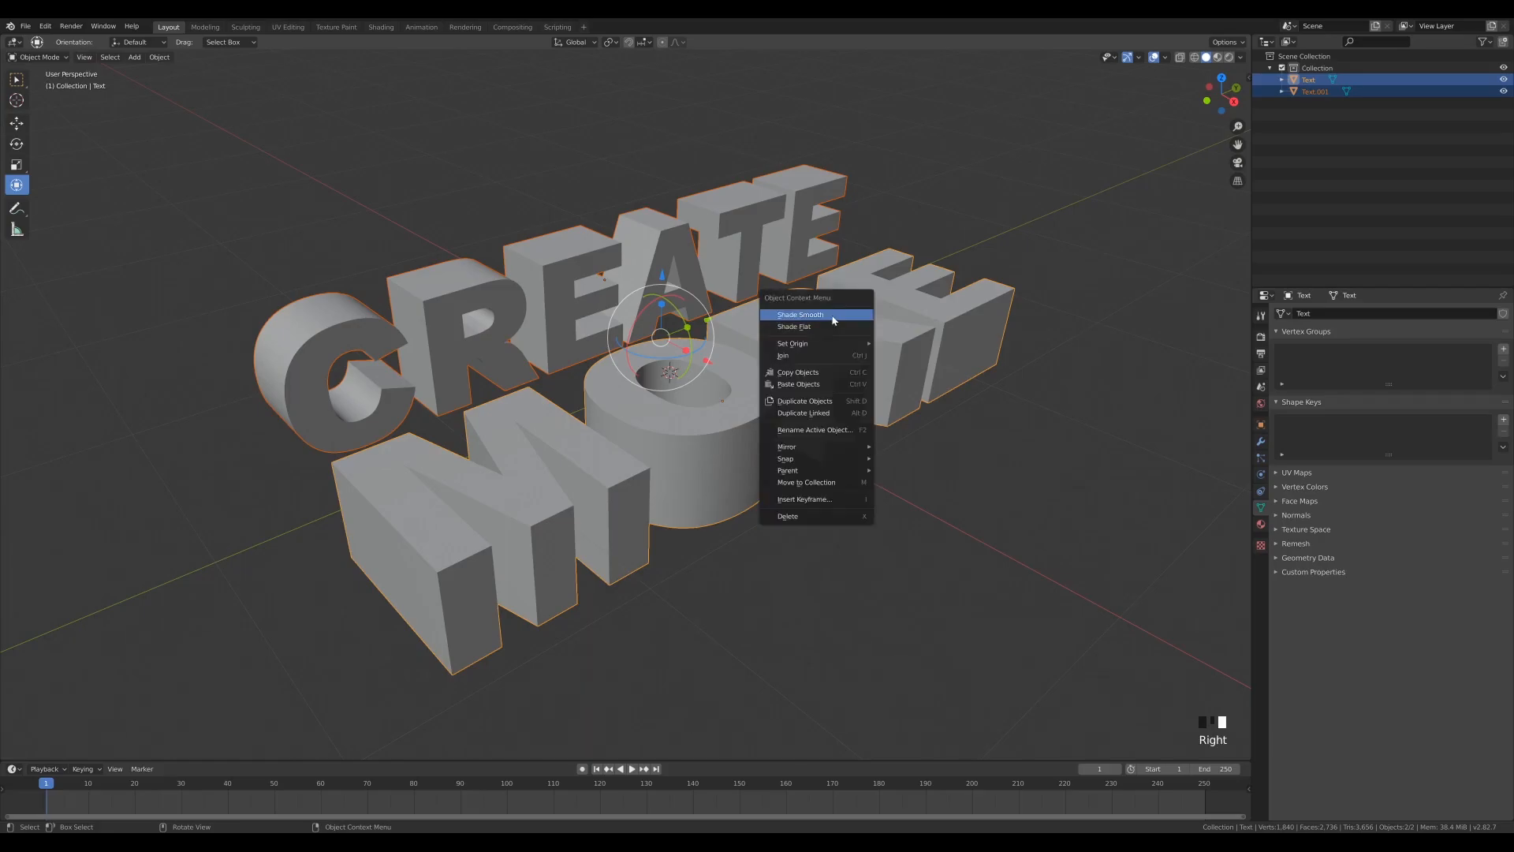
click(833, 320)
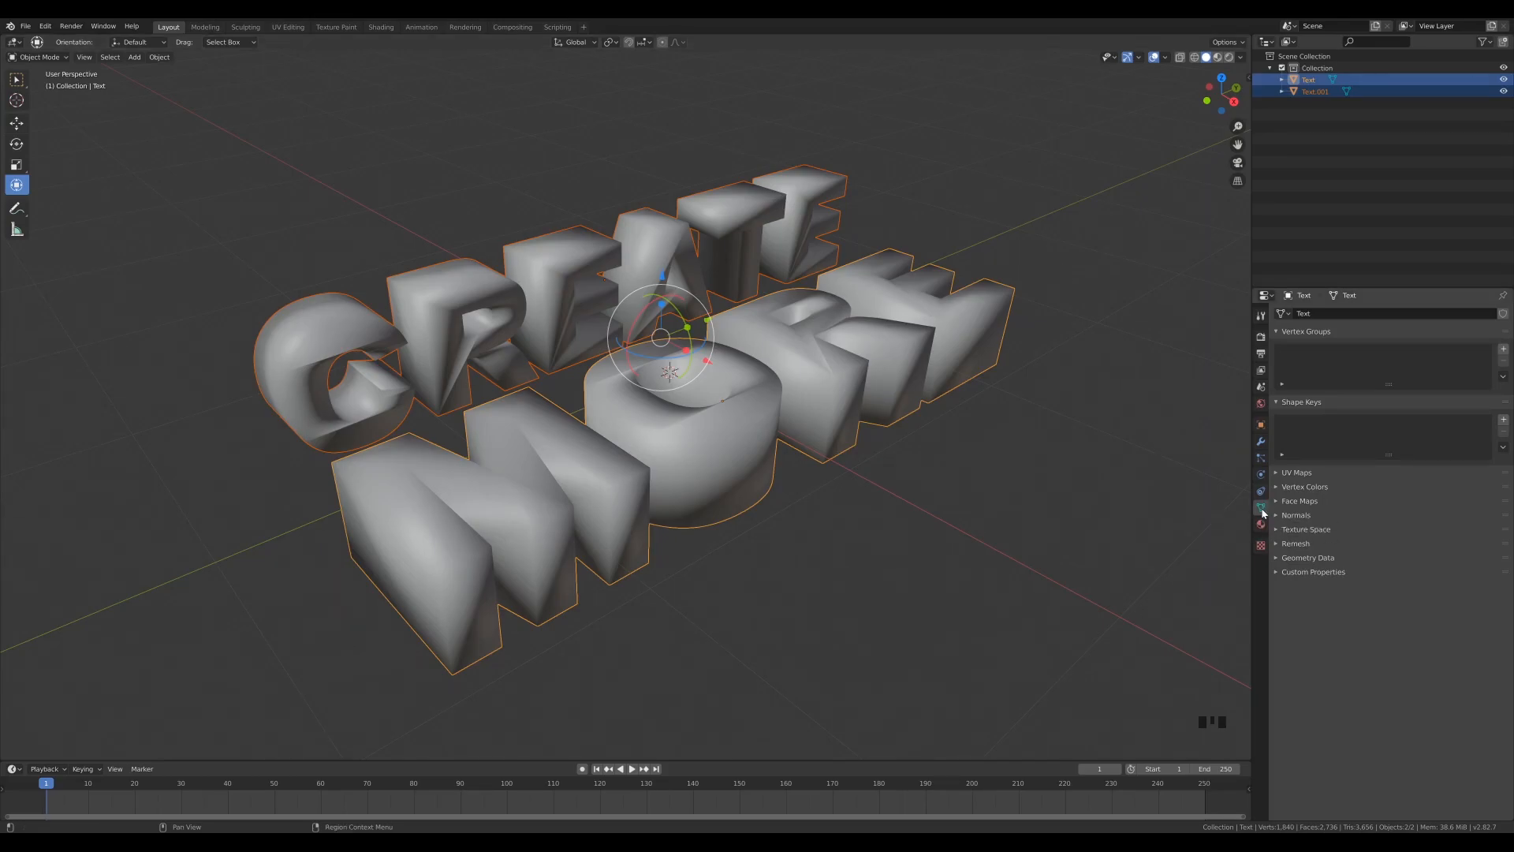
click(1260, 424)
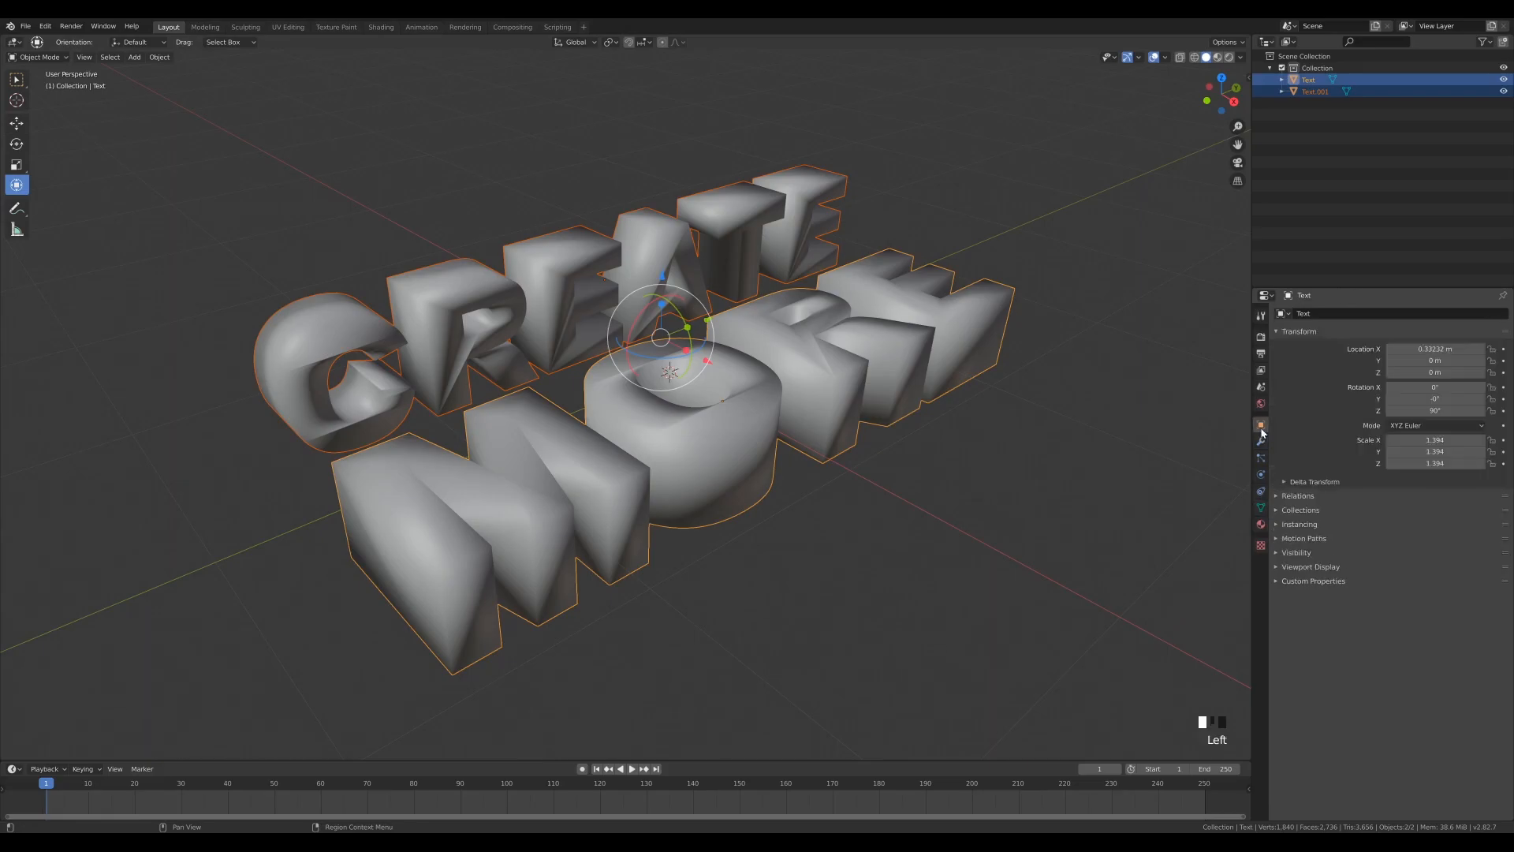
click(1260, 508)
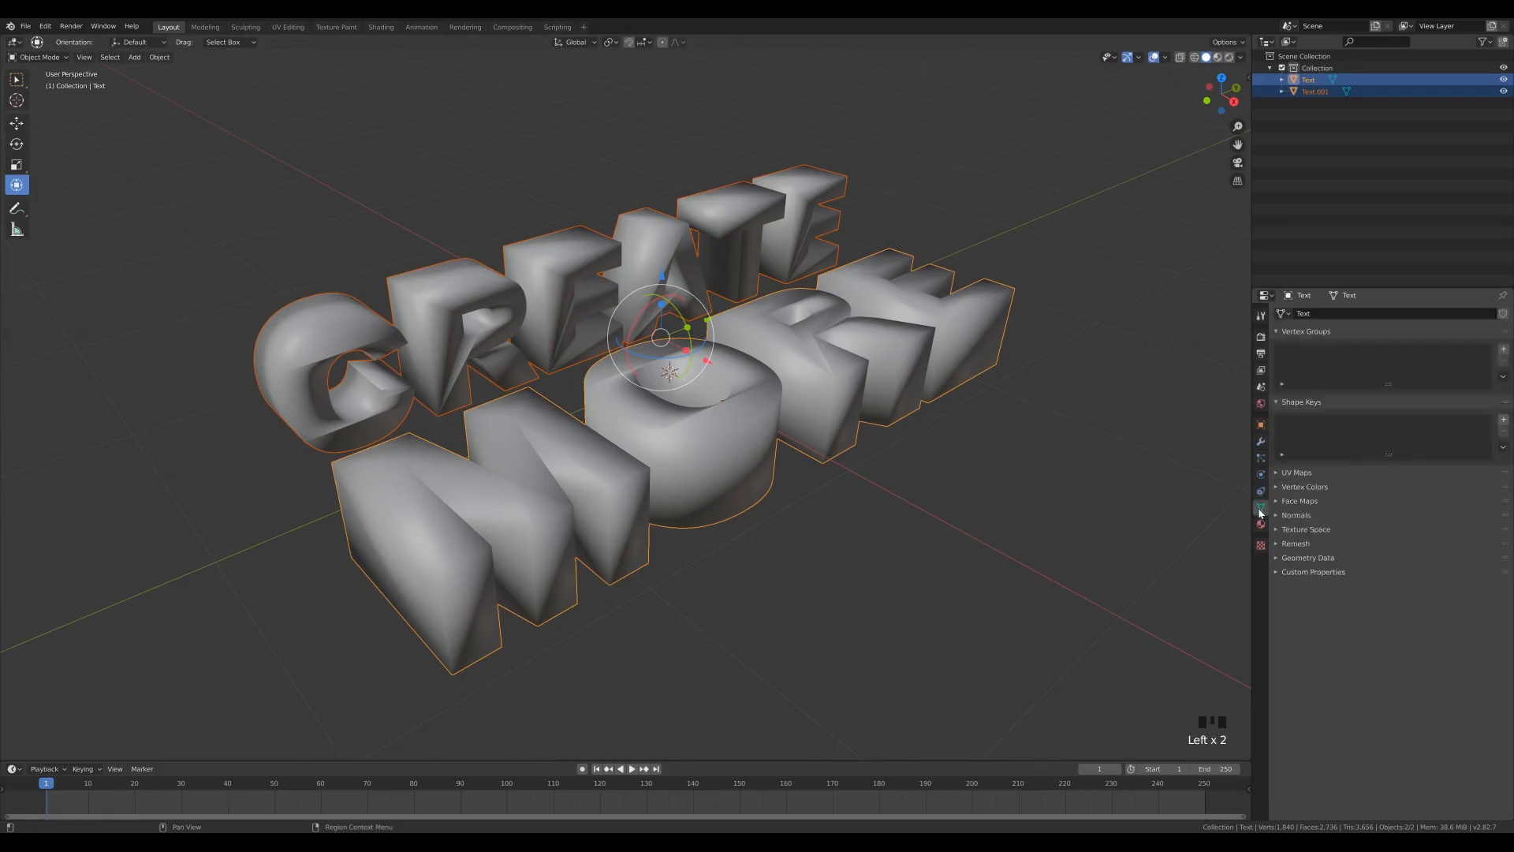
click(1282, 515)
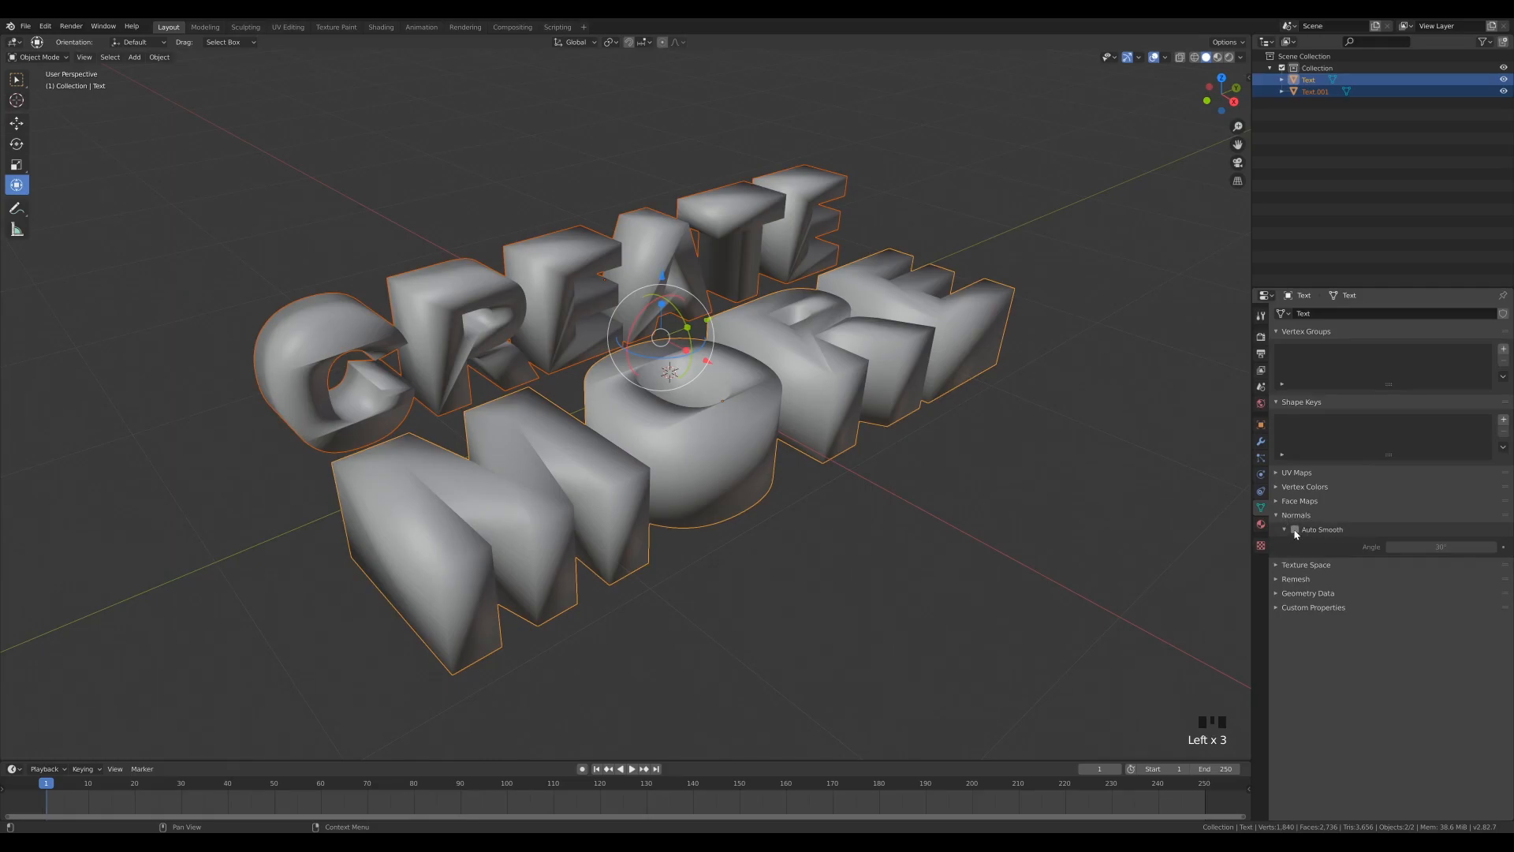
click(1294, 530)
Enable Auto Smooth for the CREATE mesh, and select the MORE mesh after checking the curved C
click(530, 277)
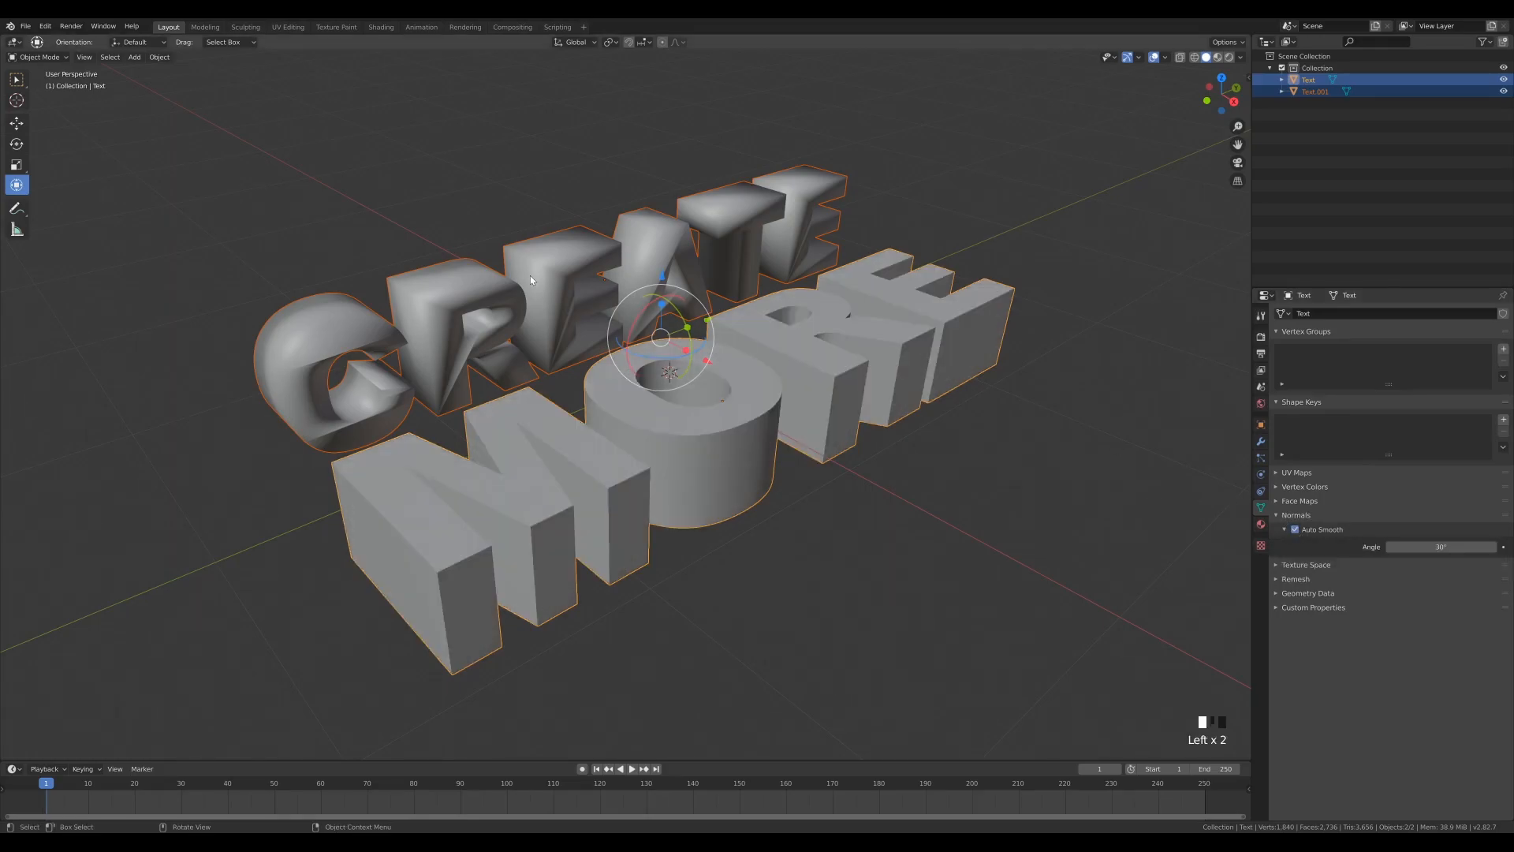
click(1295, 530)
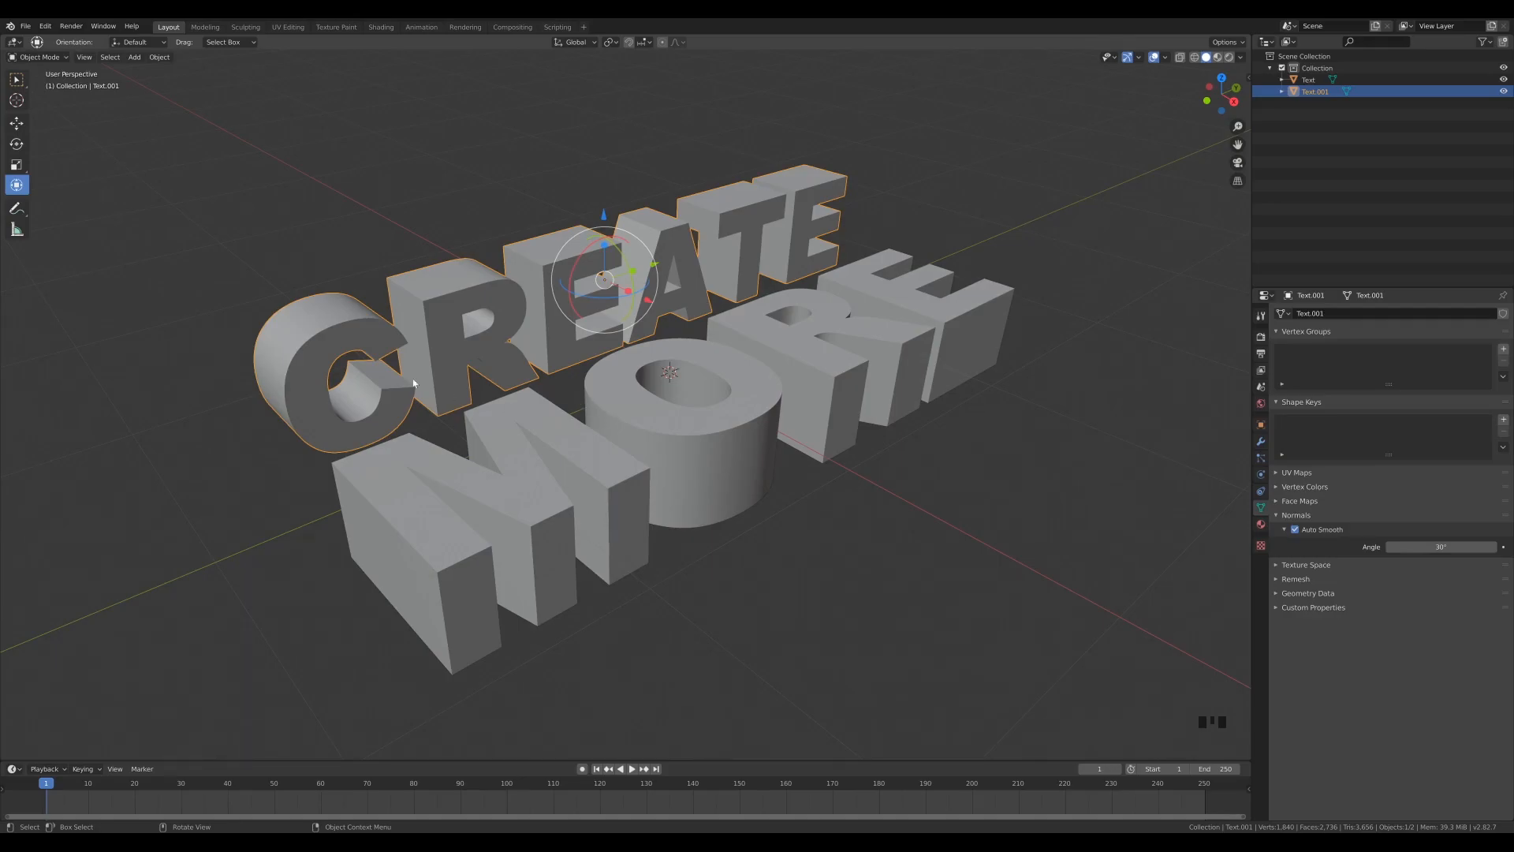
drag(1238, 145, 388, 264)
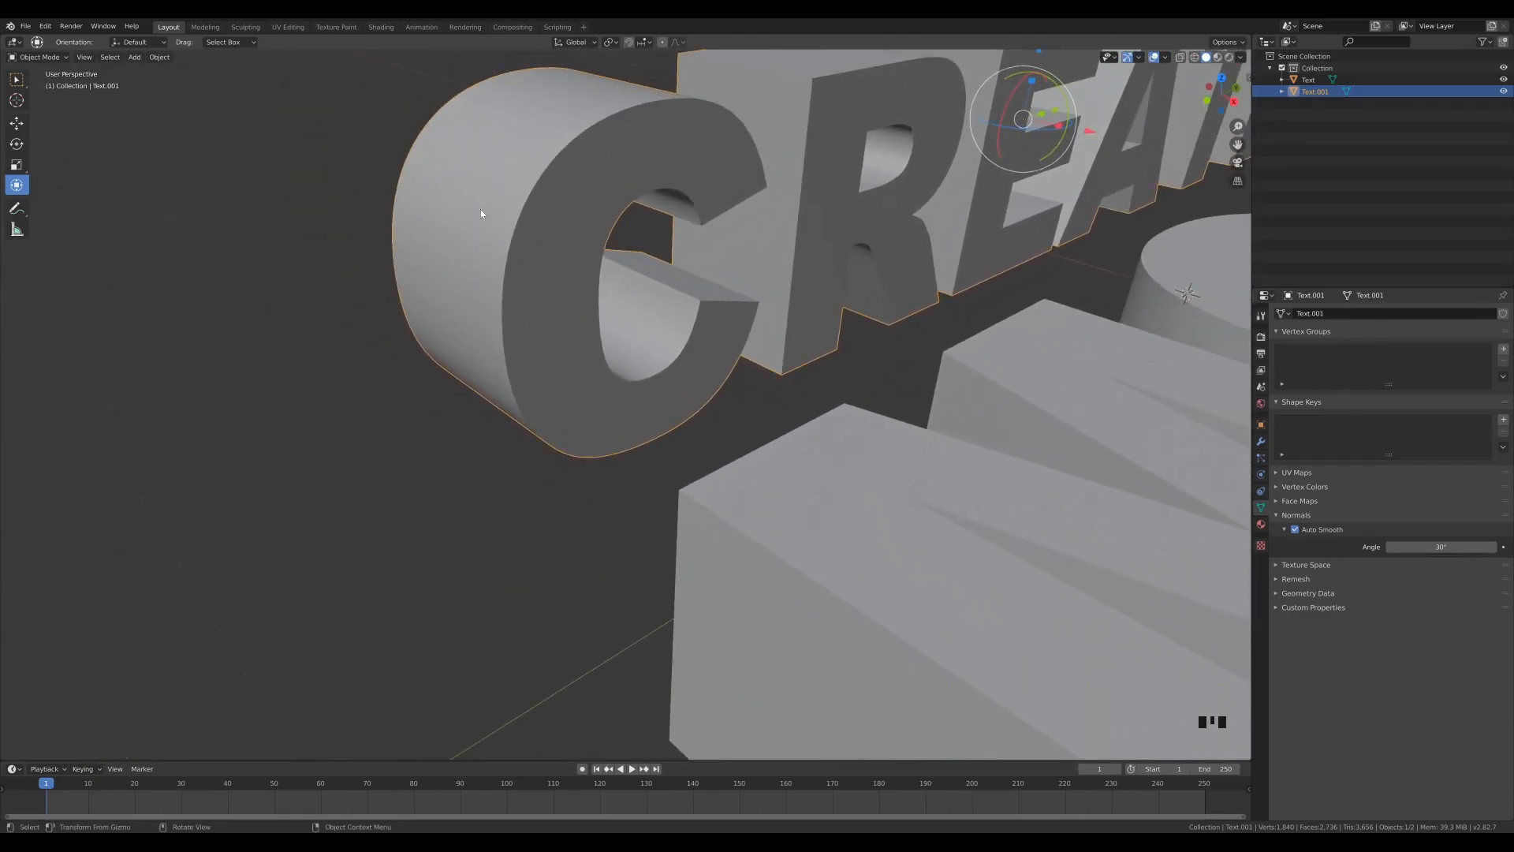
drag(1238, 127, 969, 182)
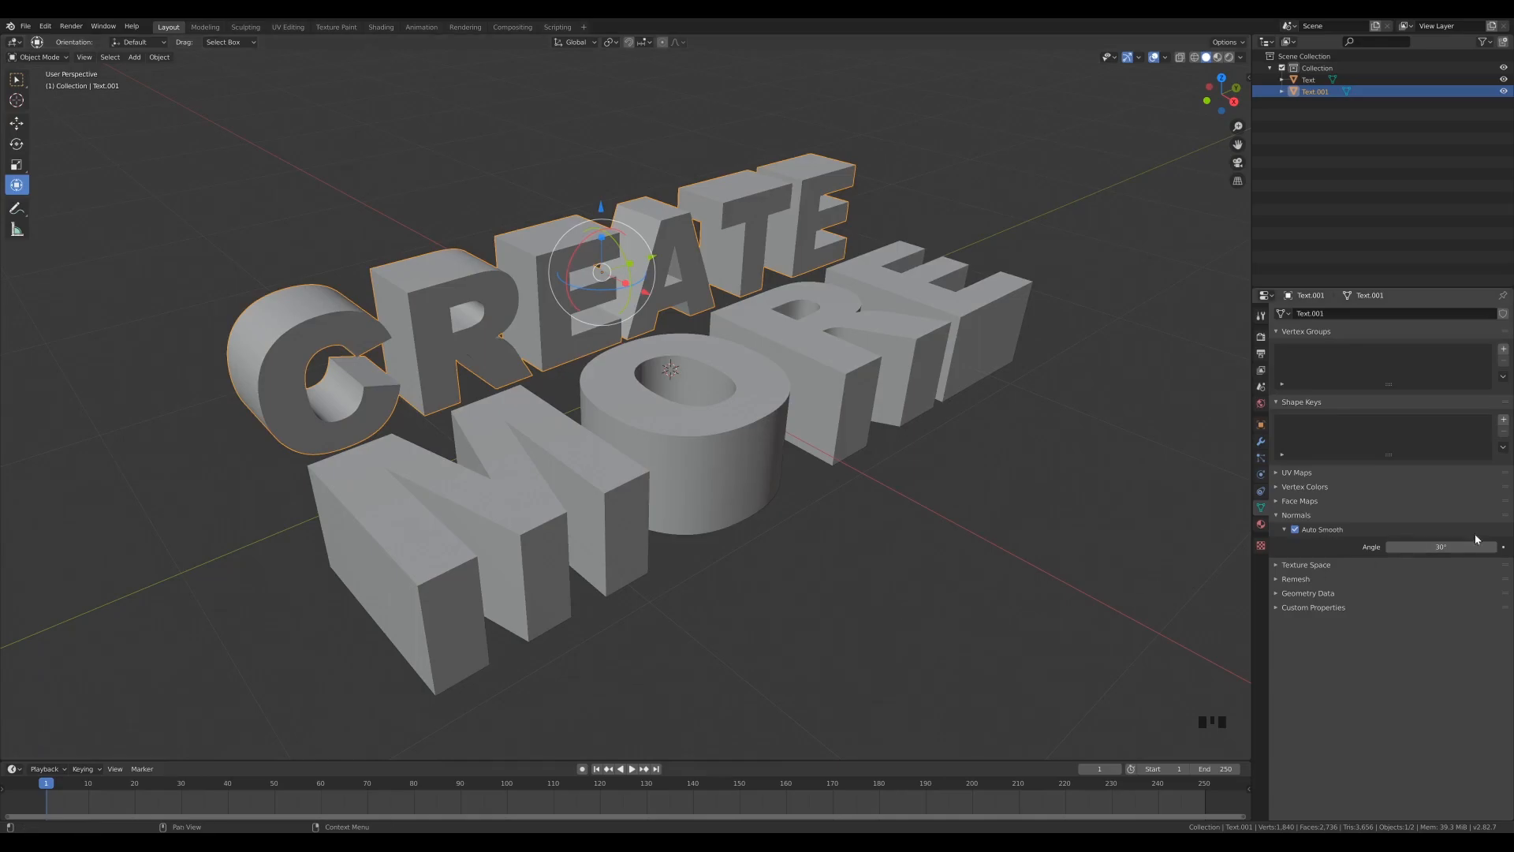
click(841, 397)
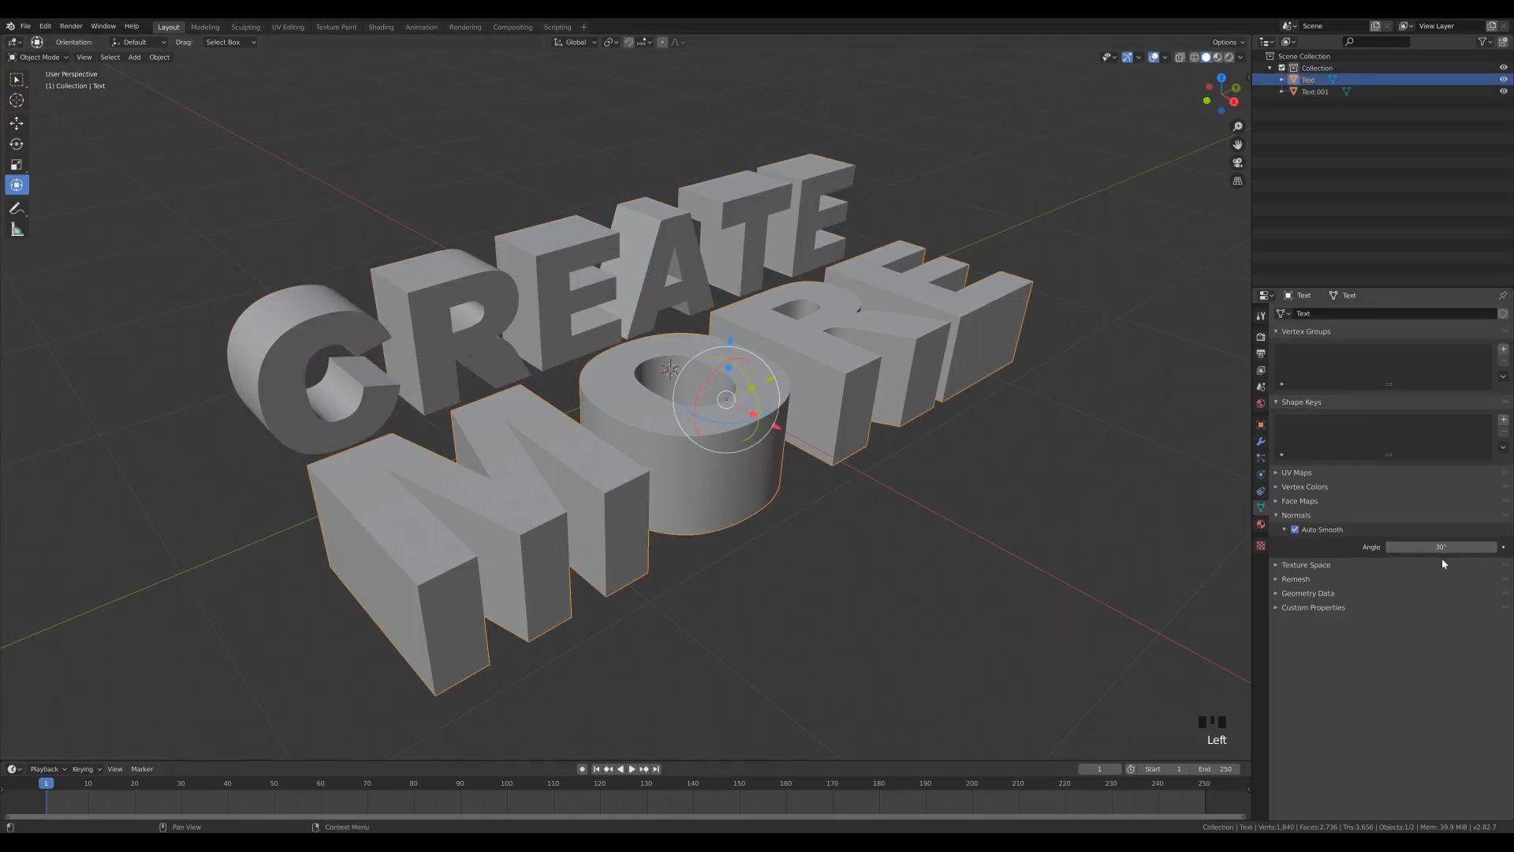
Try larger Auto Smooth angles on the MORE mesh, up to 90°, and examine the shading on its letters
drag(1427, 547, 1459, 547)
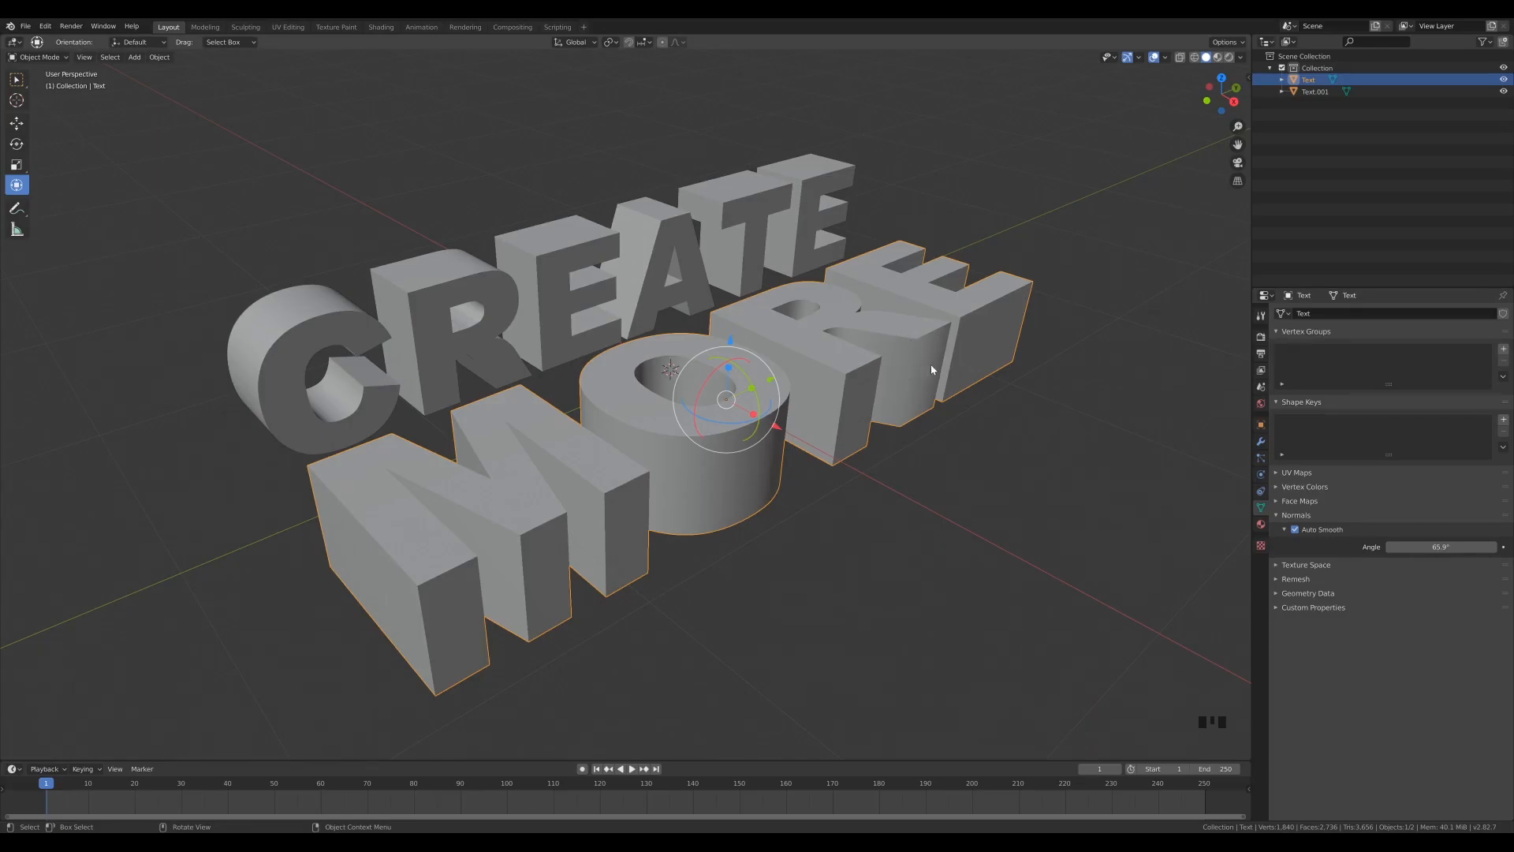
drag(1441, 546, 1462, 546)
drag(1441, 546, 1453, 546)
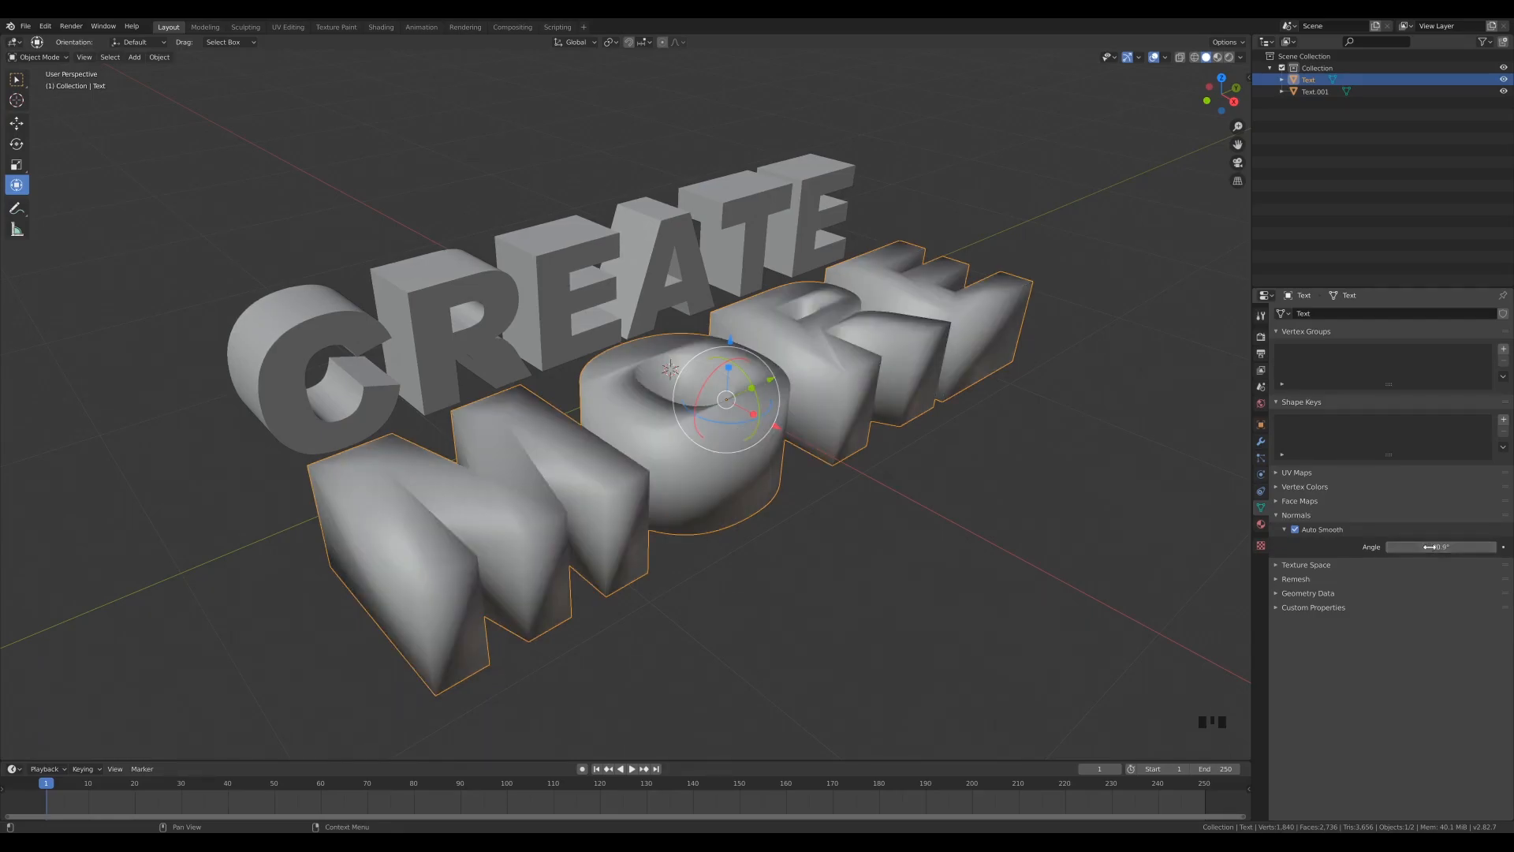
middle_drag(766, 525, 595, 518)
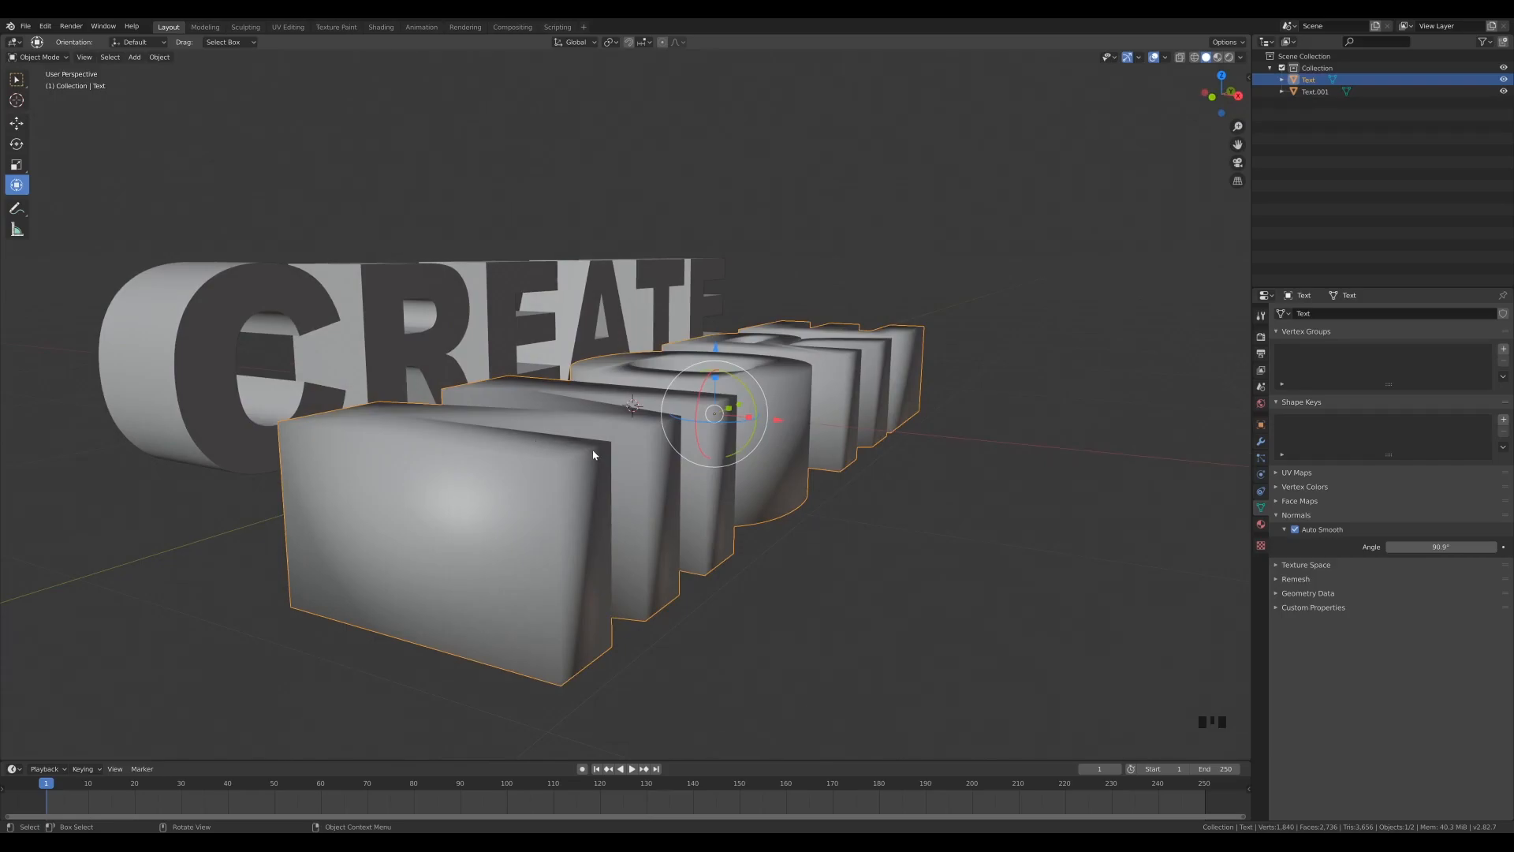
Set the Auto Smooth angle of the MORE mesh to 30°
click(1452, 547)
text(30)
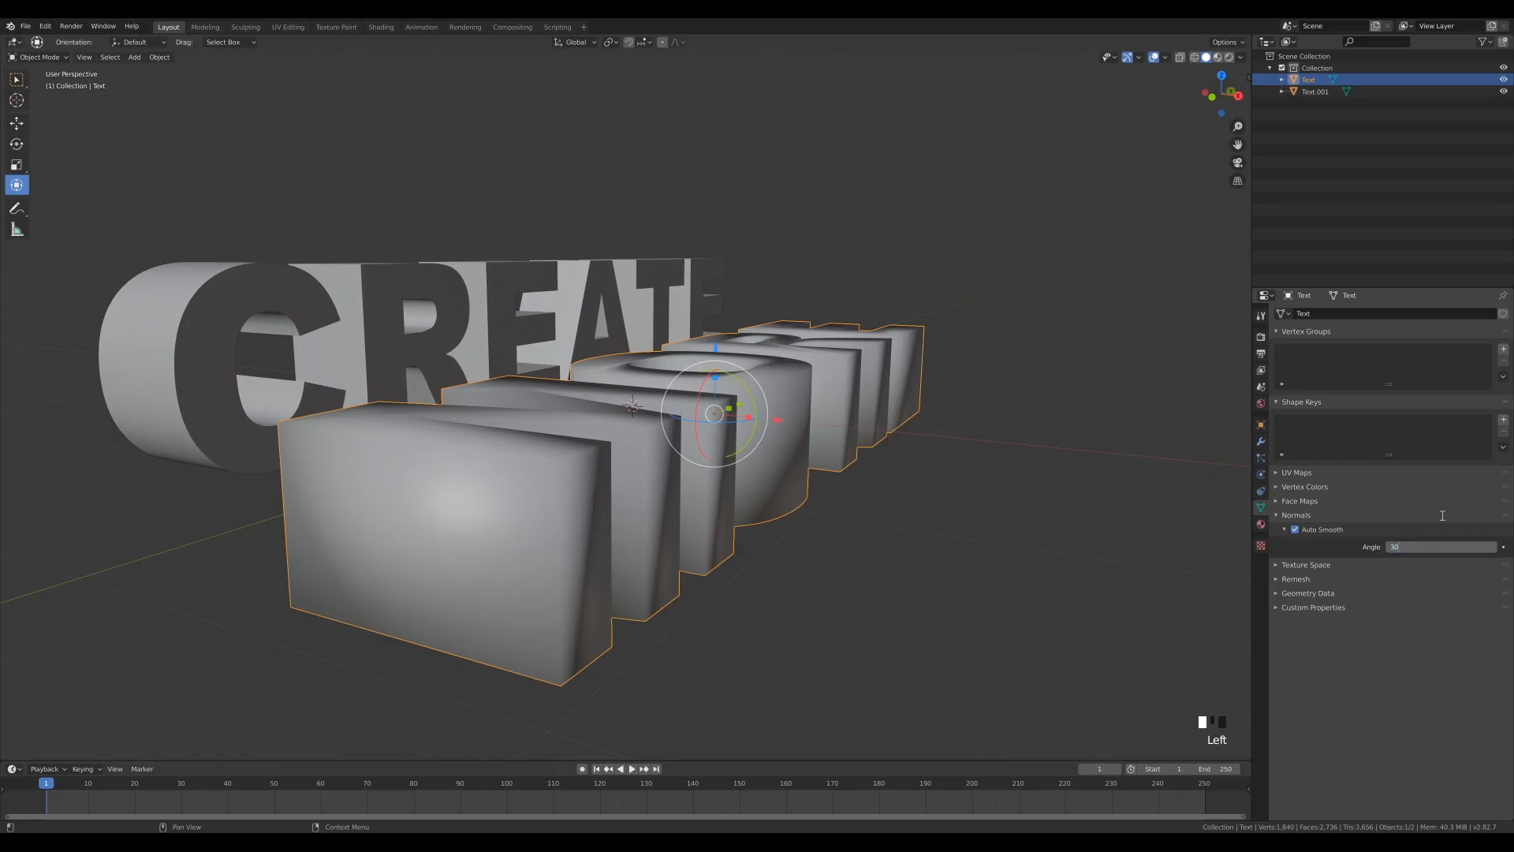
key(Return)
mouse_move(997, 249)
middle_down()
mouse_move(956, 284)
mouse_move(969, 284)
middle_up()
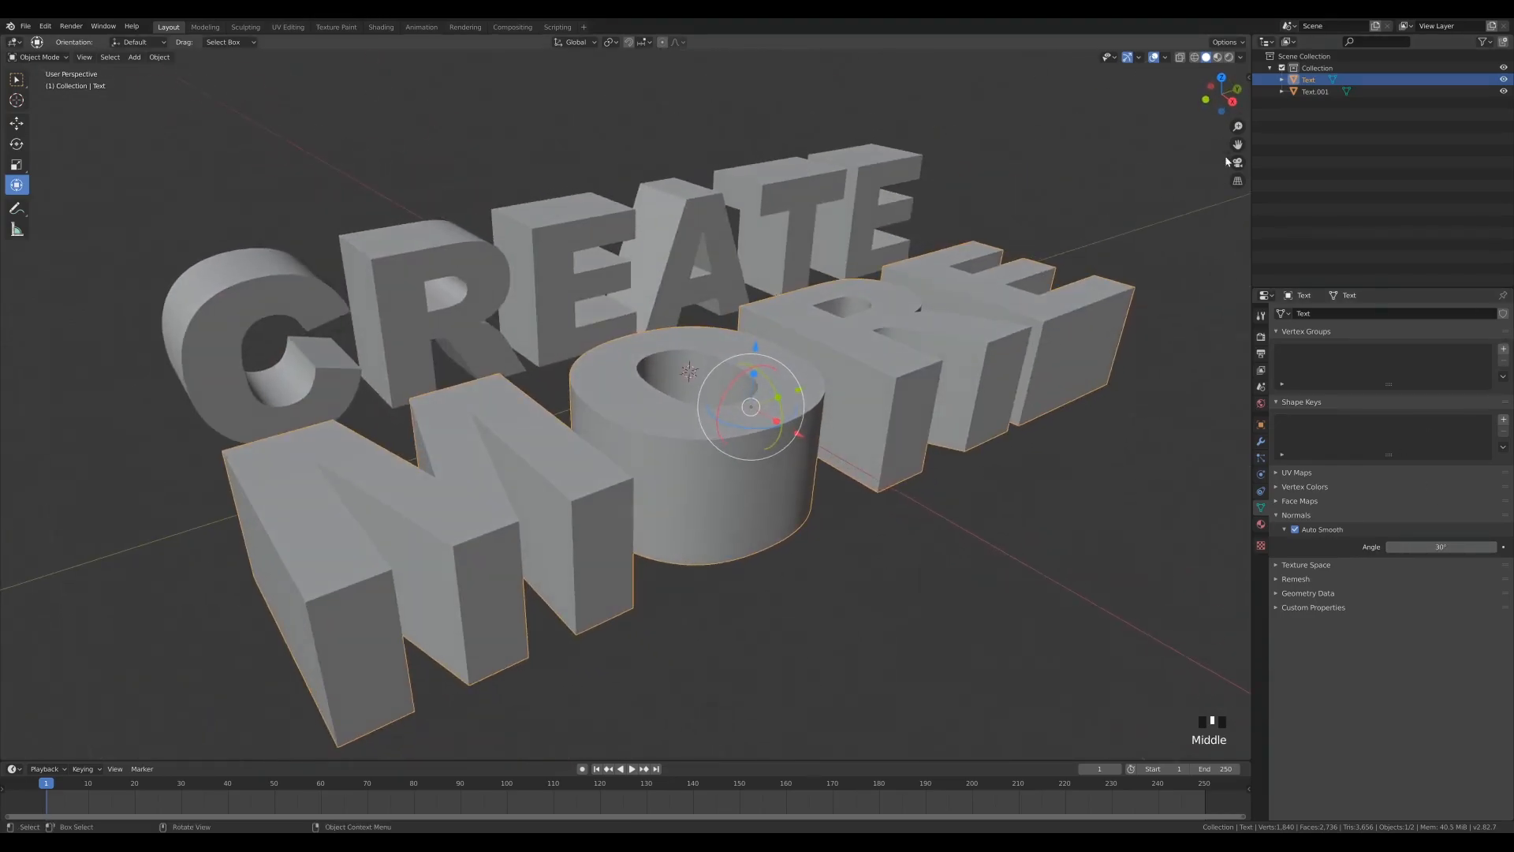
drag(1237, 126, 1237, 162)
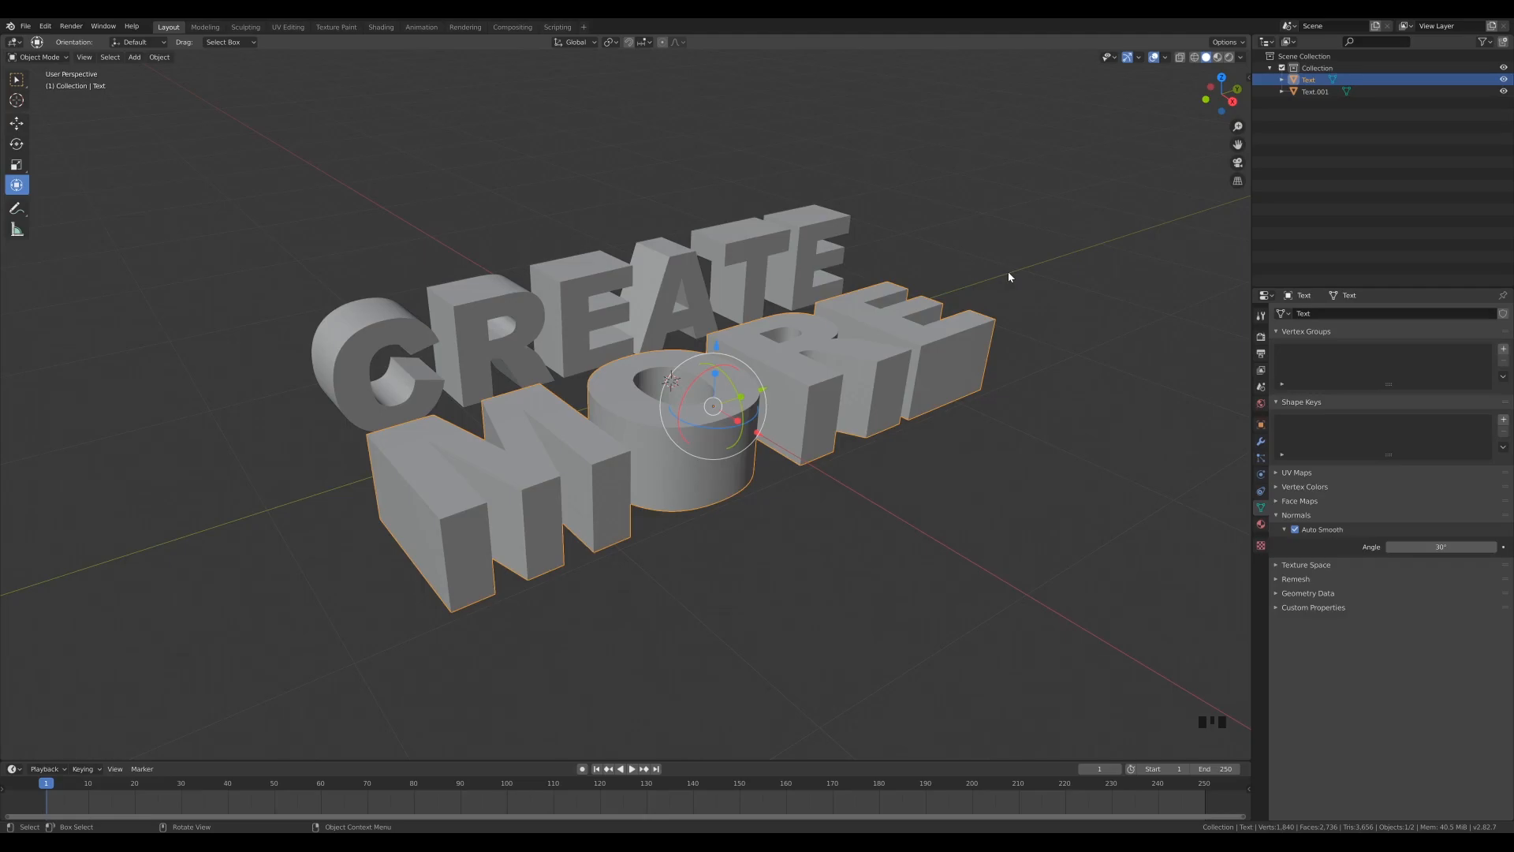
Separate all geometry of both text meshes by loose parts in Edit Mode, and return to Object Mode
scroll(1006, 508, down, 2)
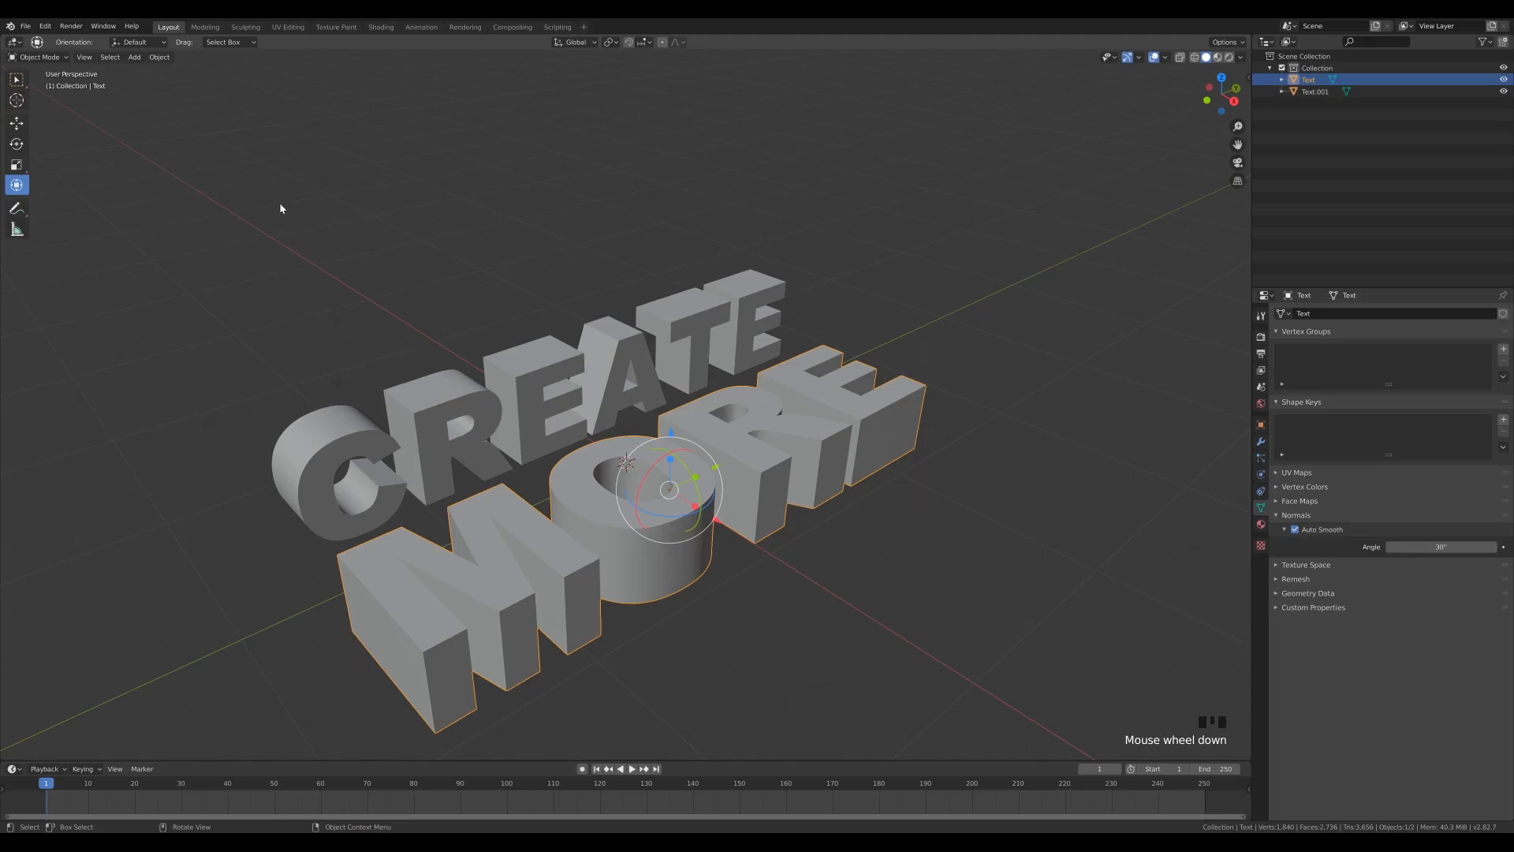
drag(276, 183, 991, 705)
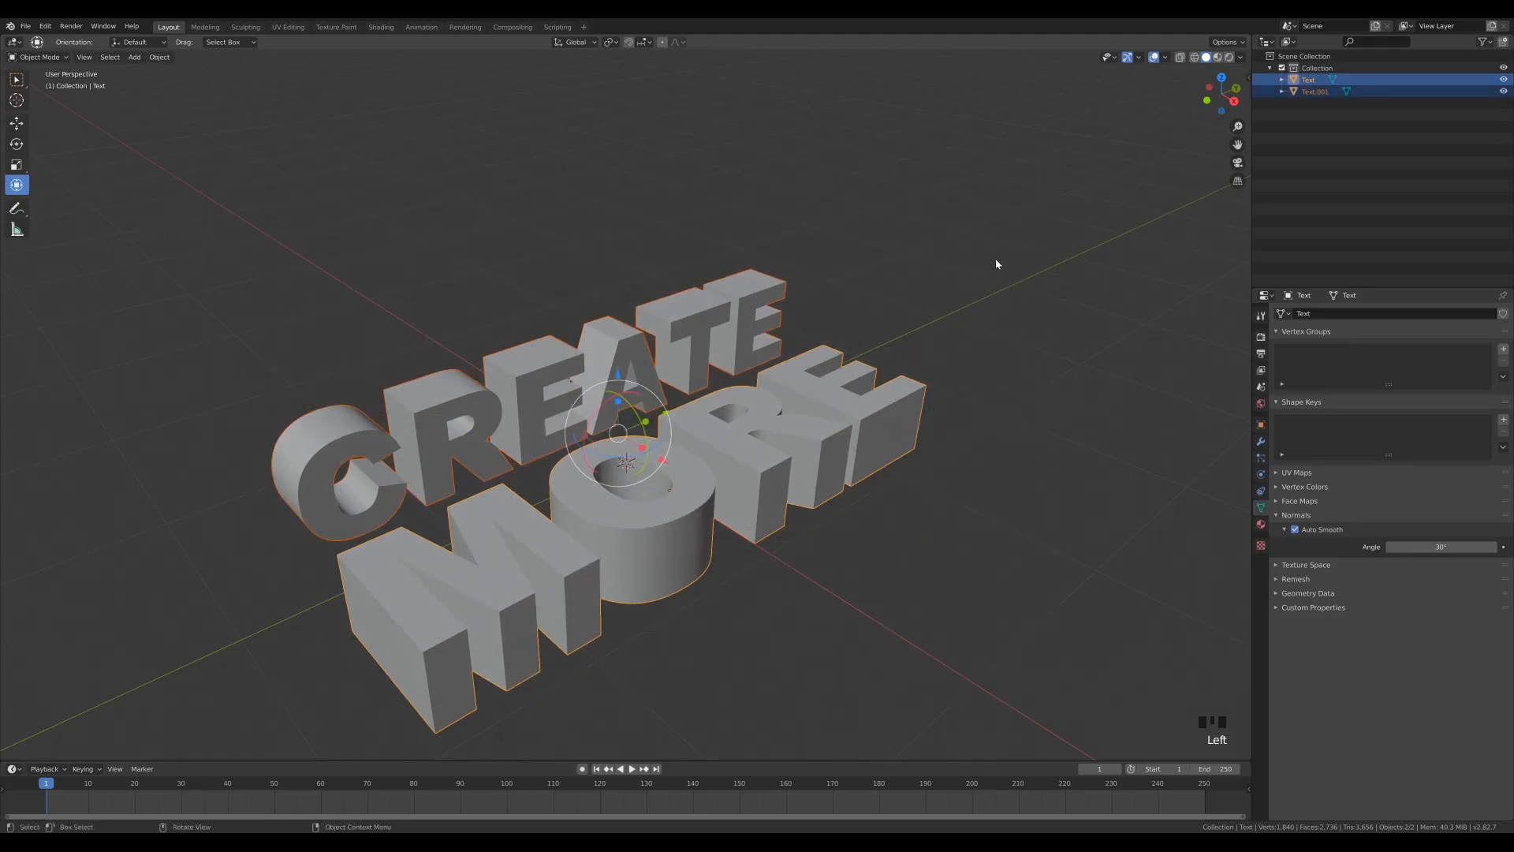
click(37, 57)
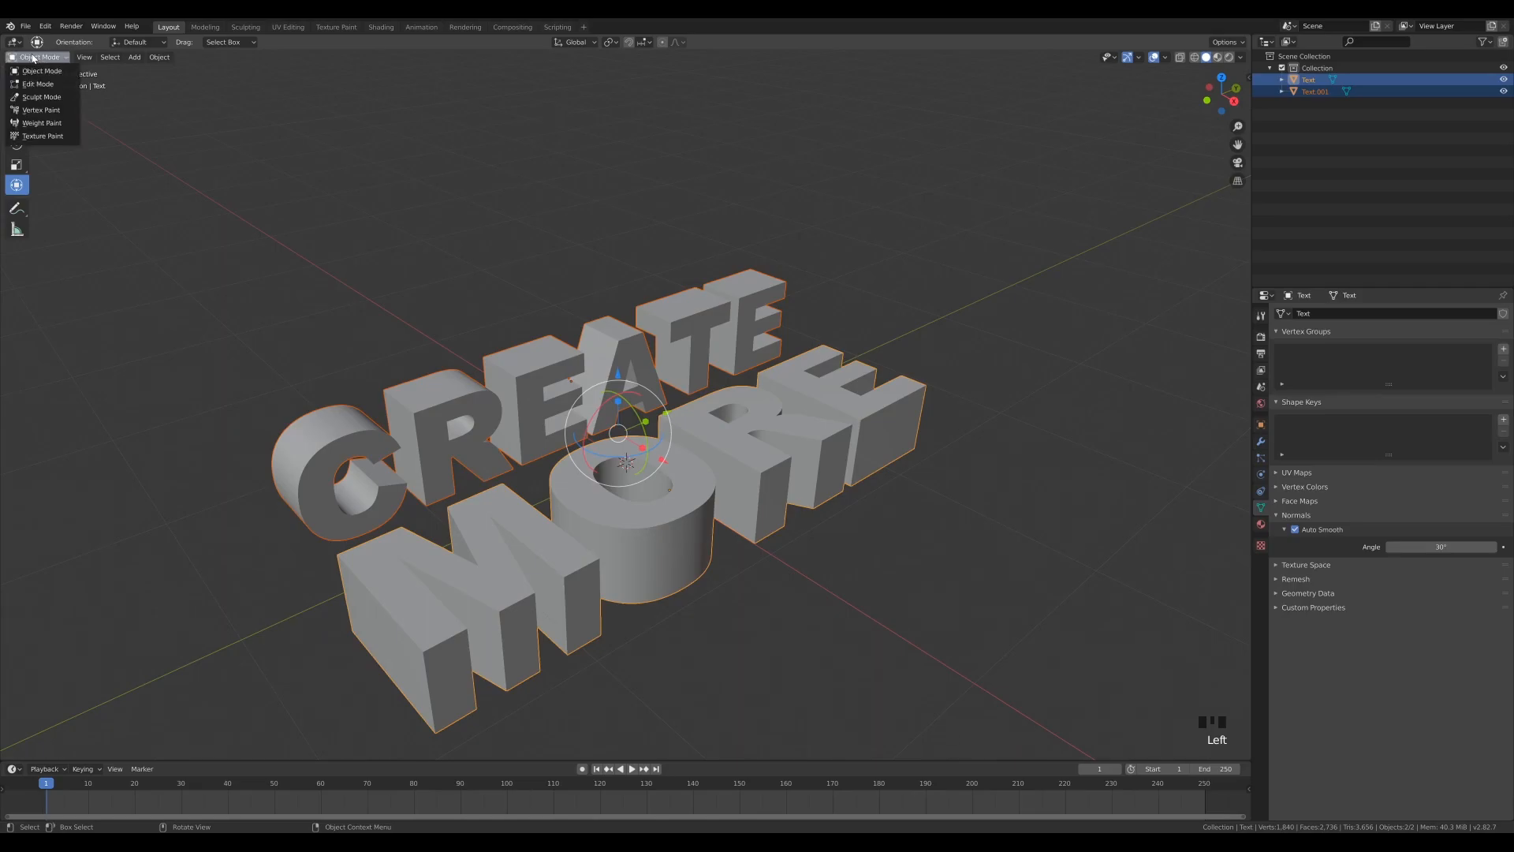
click(38, 84)
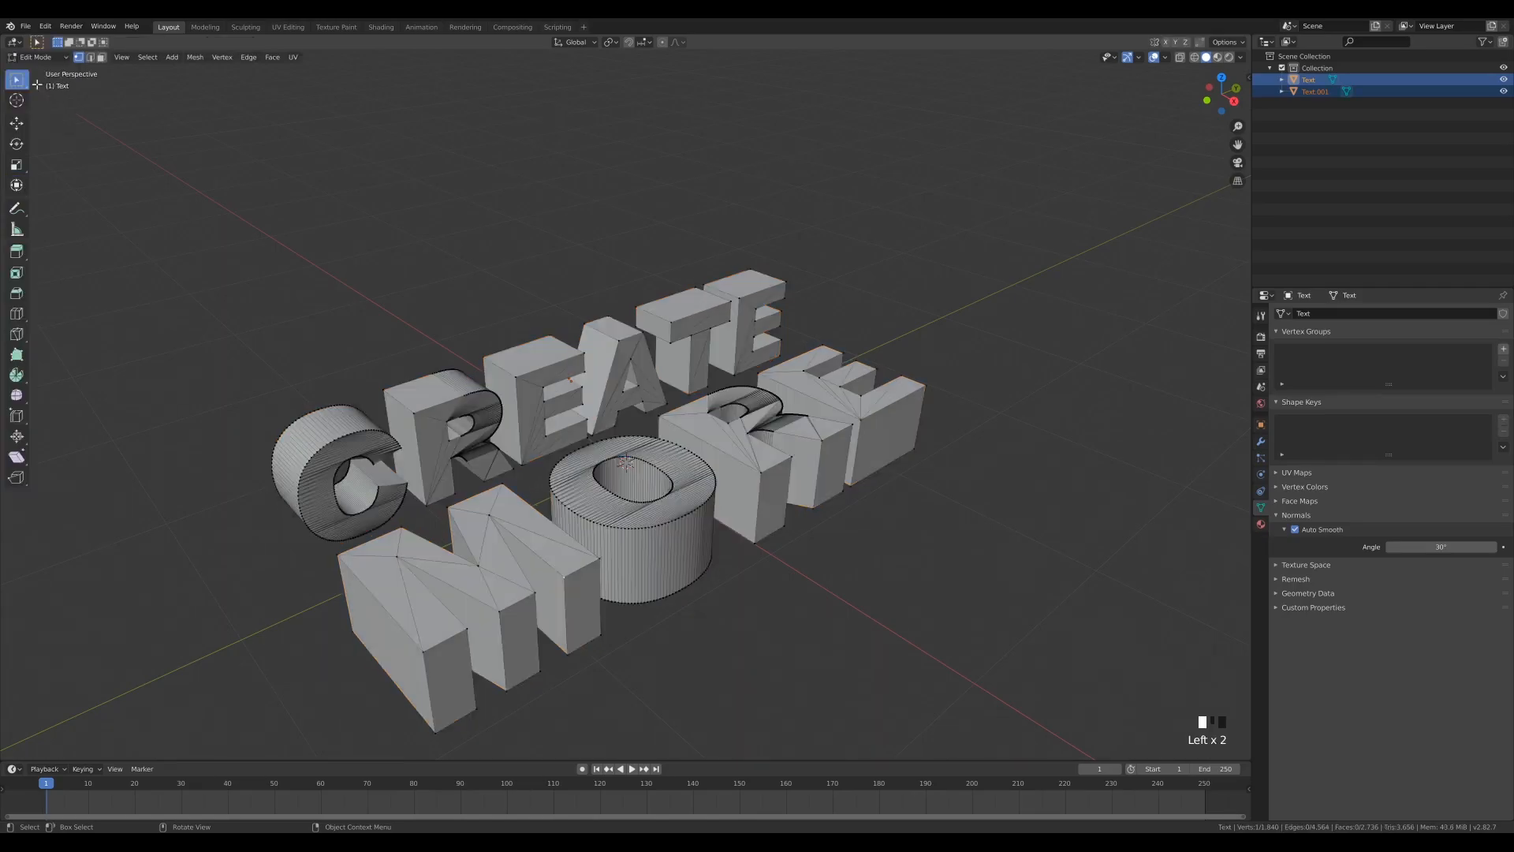
click(149, 58)
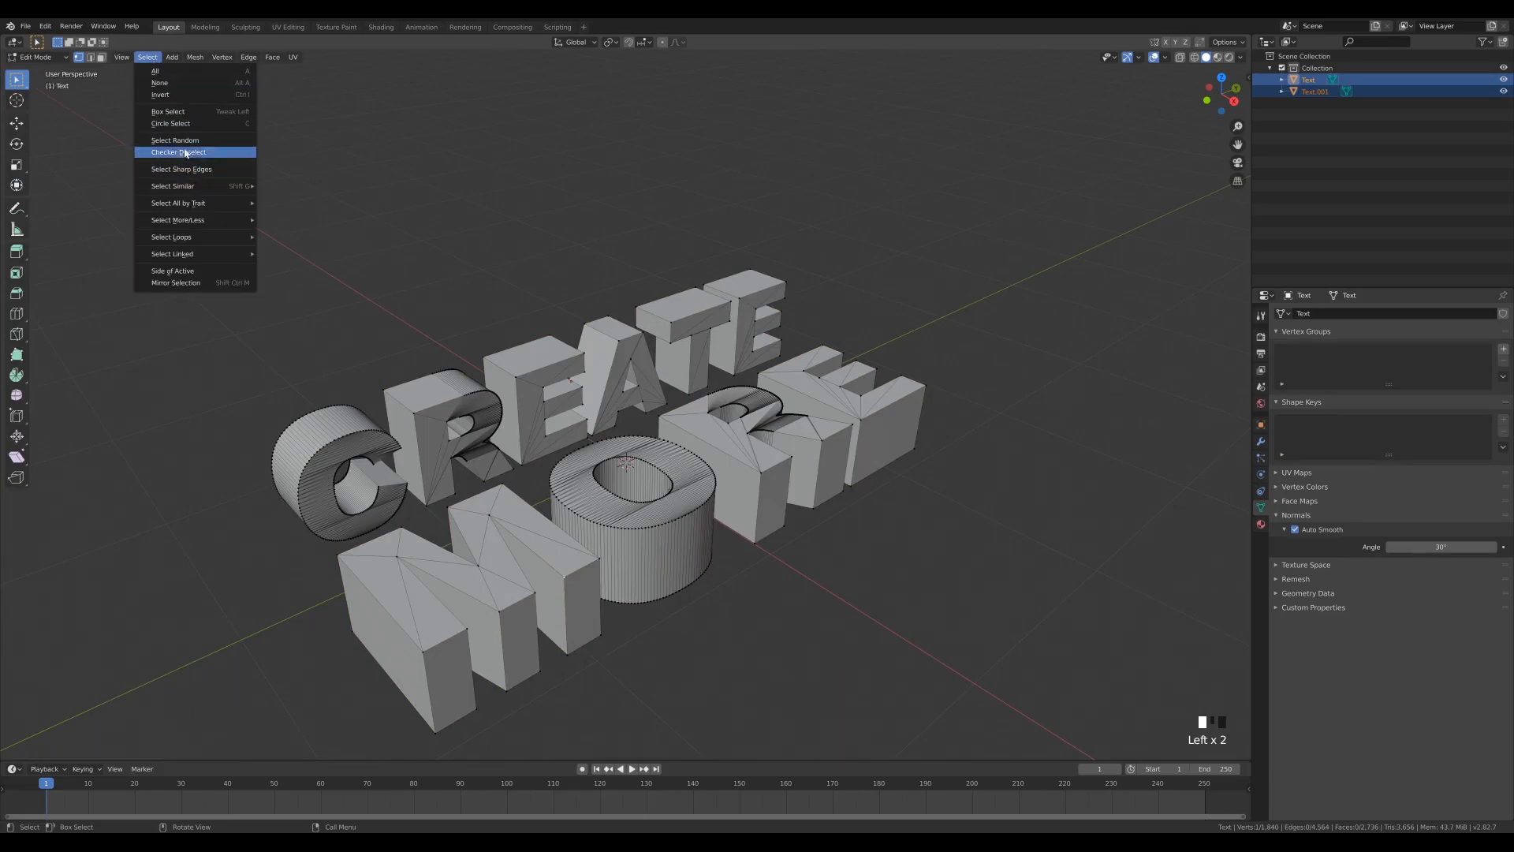
click(224, 71)
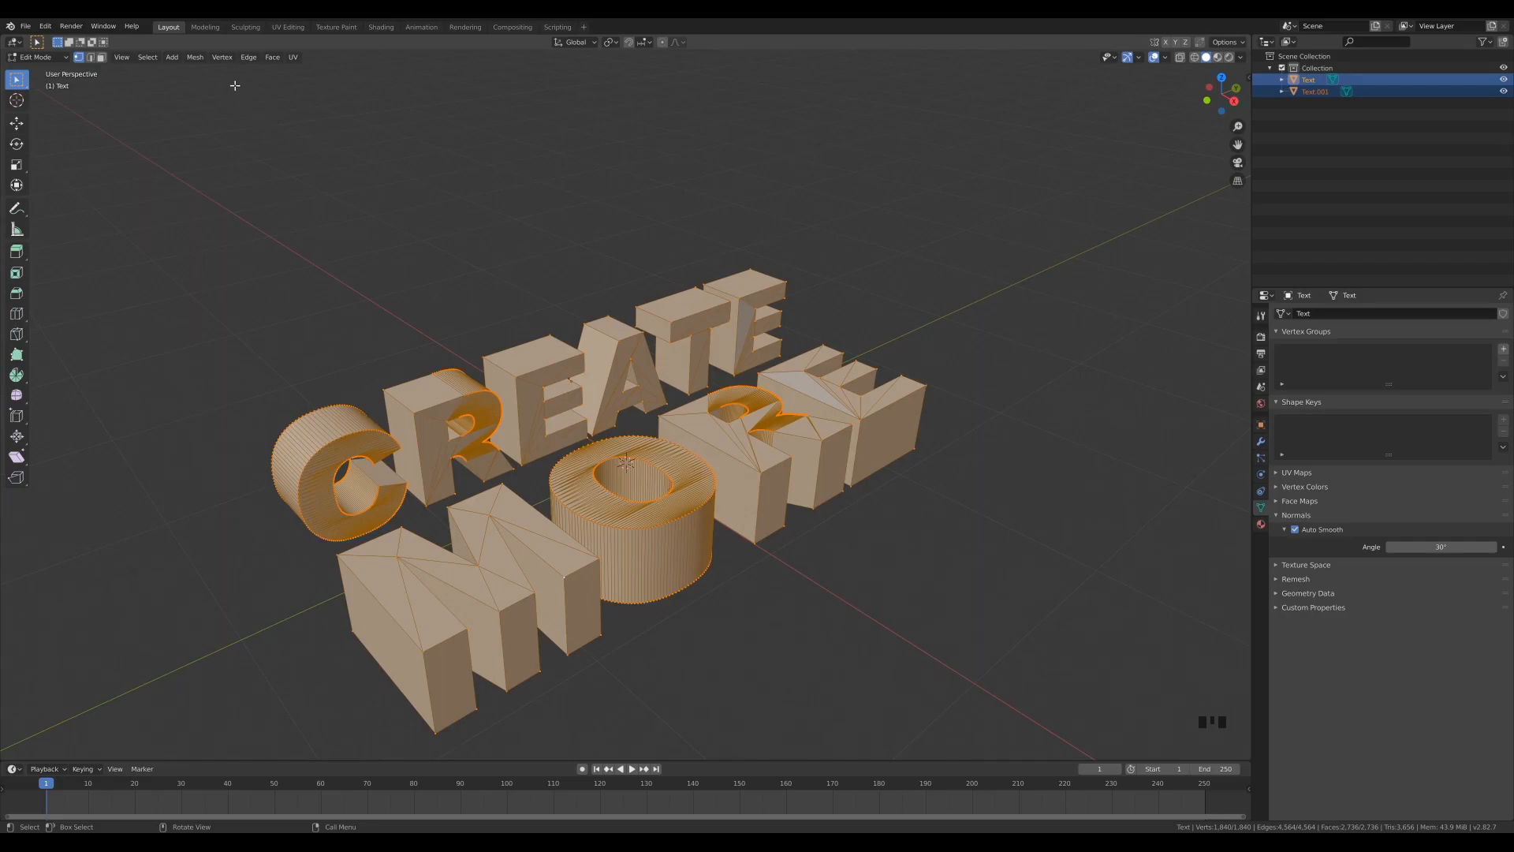
click(195, 57)
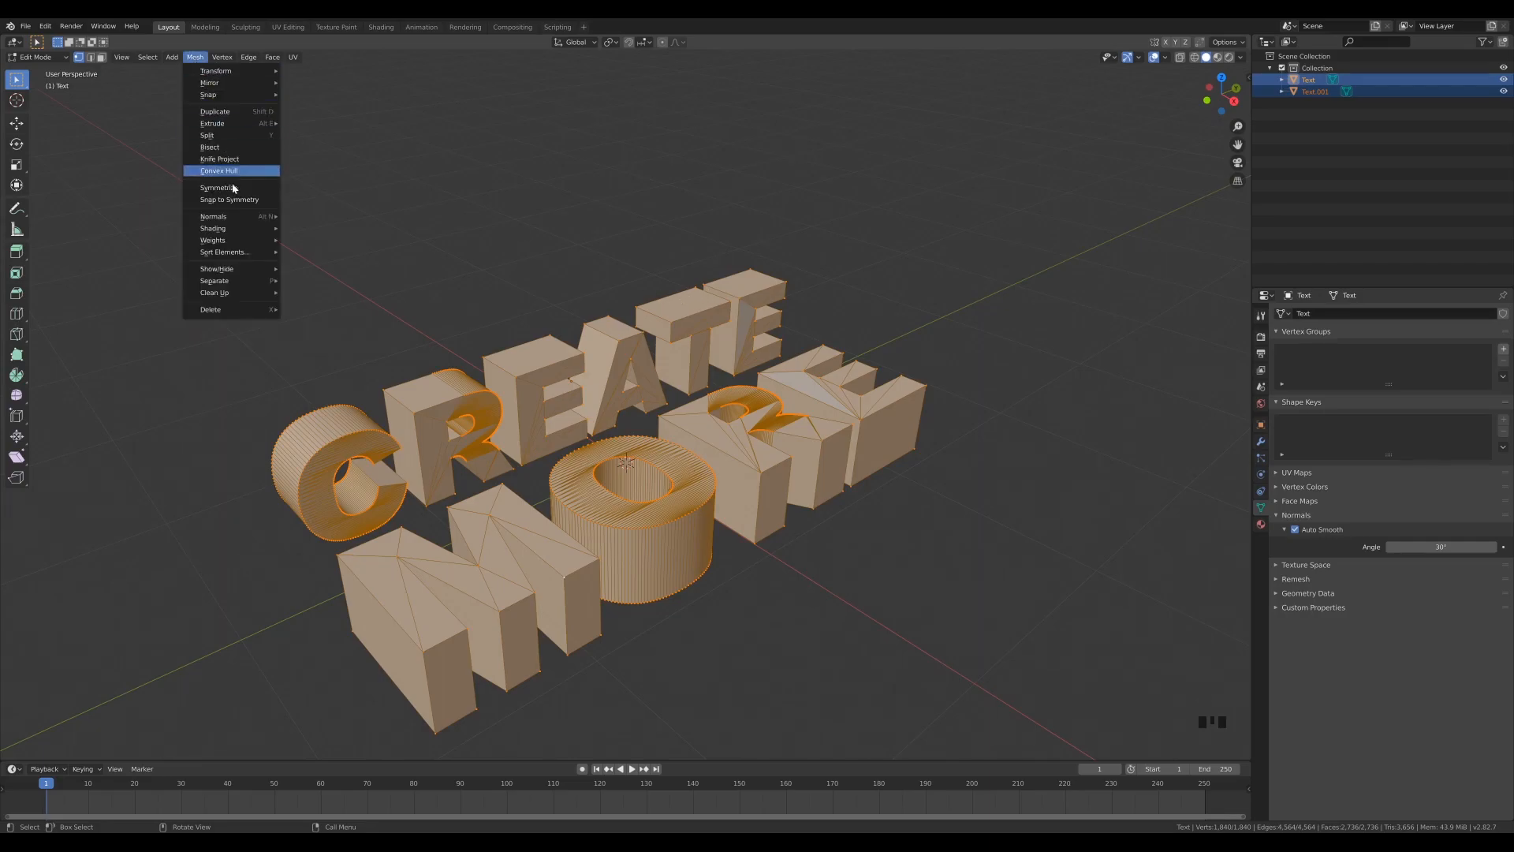
mouse_move(249, 281)
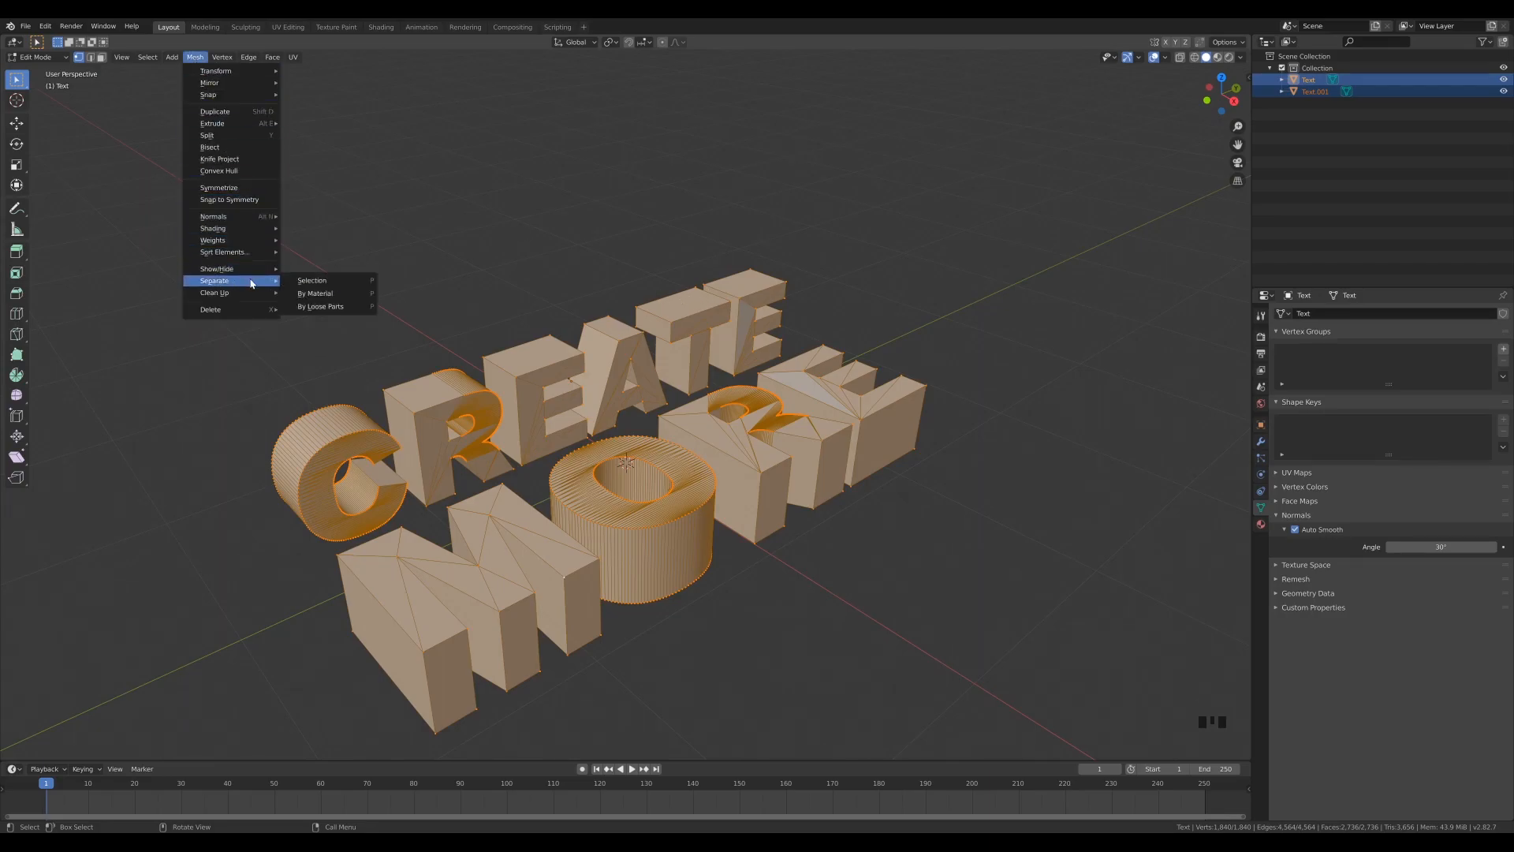
click(341, 307)
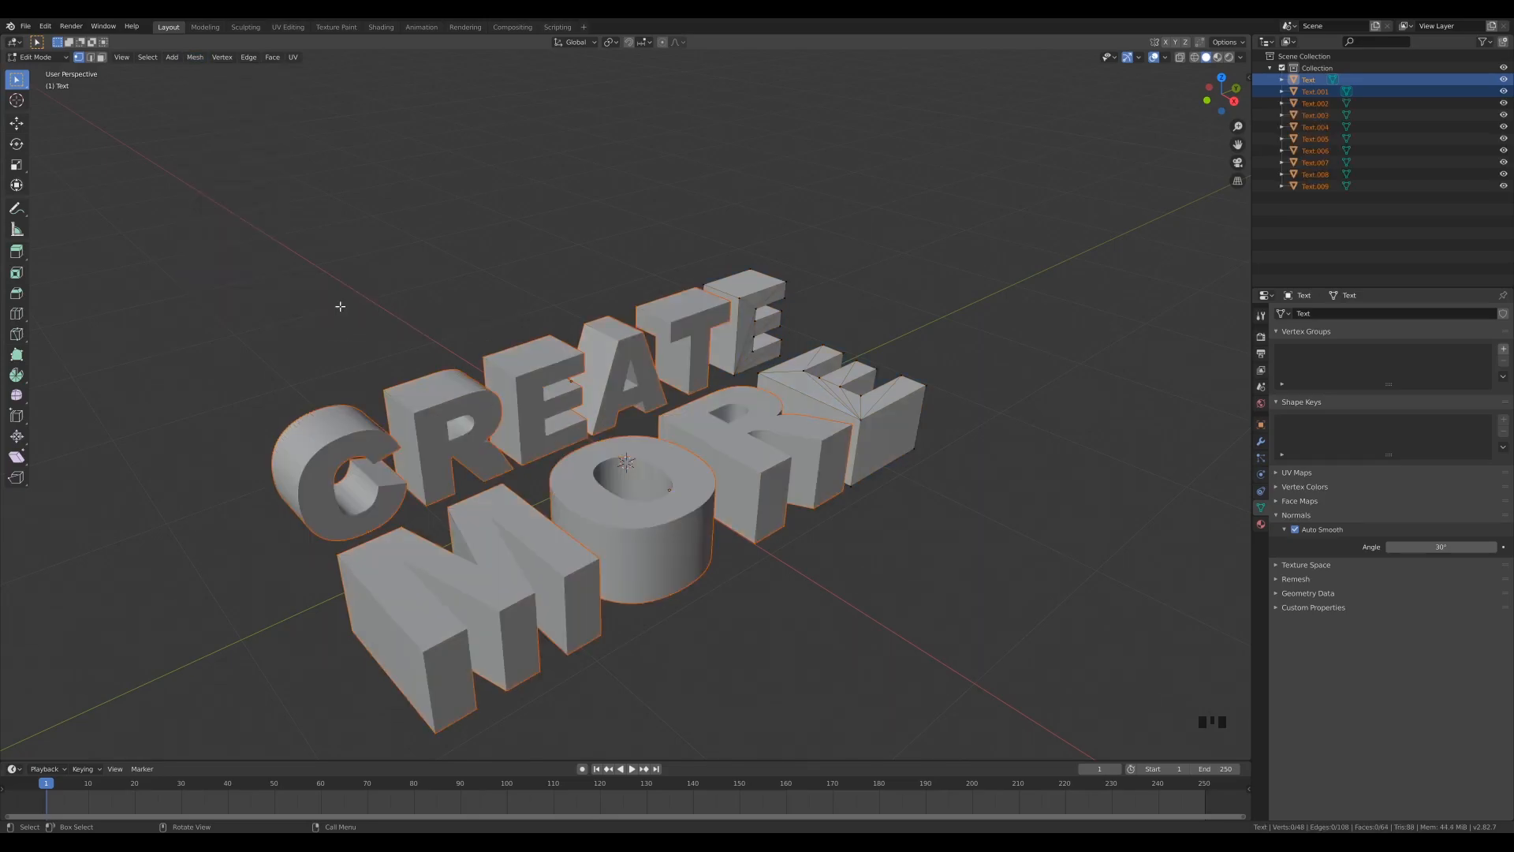
click(48, 57)
click(35, 74)
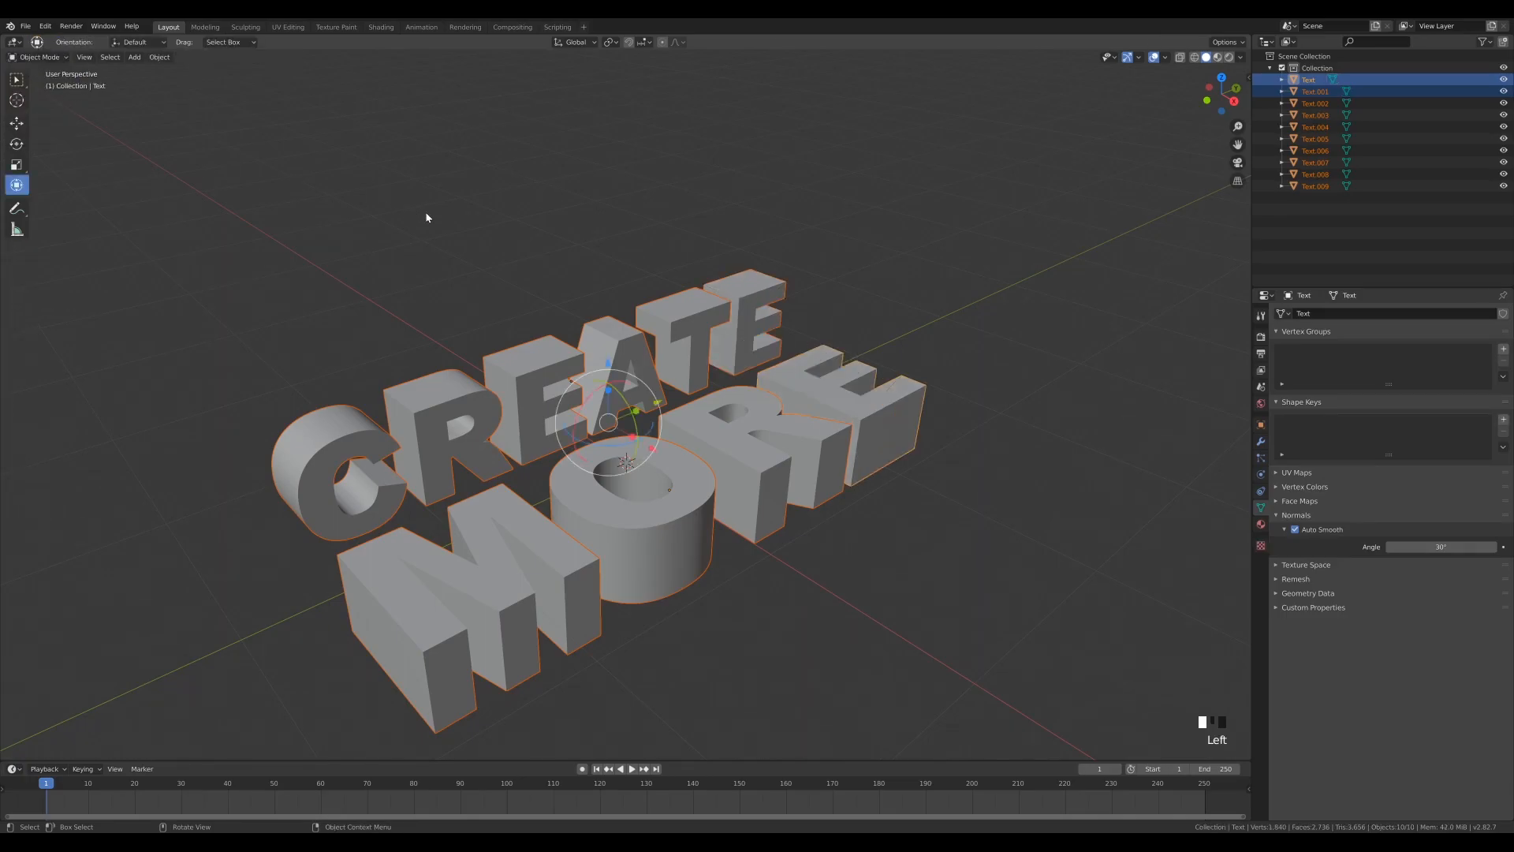
Select letters of CREATE and MORE one by one to check their separation and where their origins sit
click(701, 328)
click(774, 306)
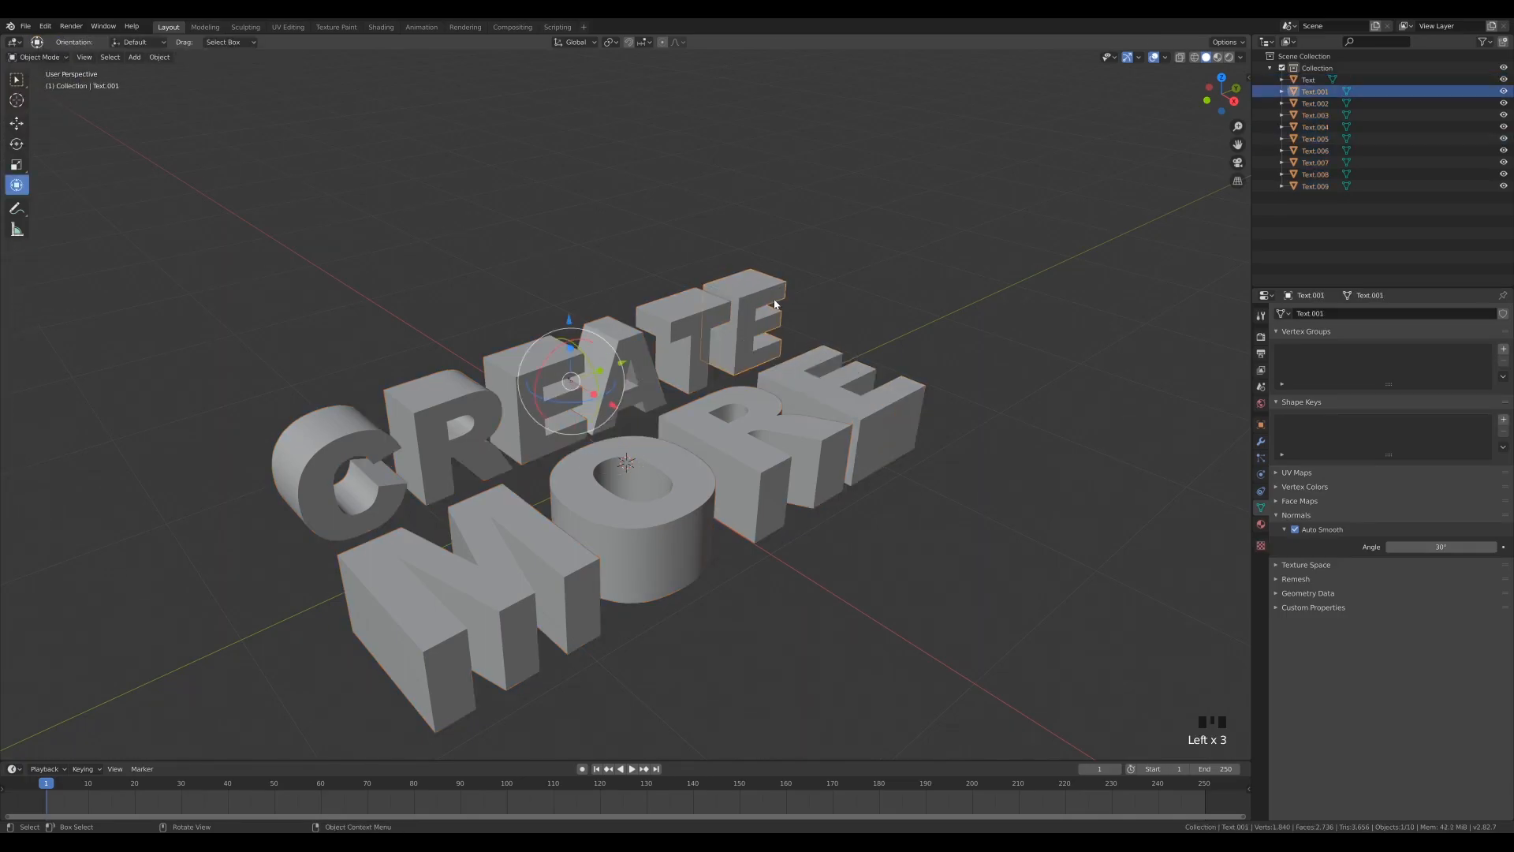
click(825, 381)
click(742, 442)
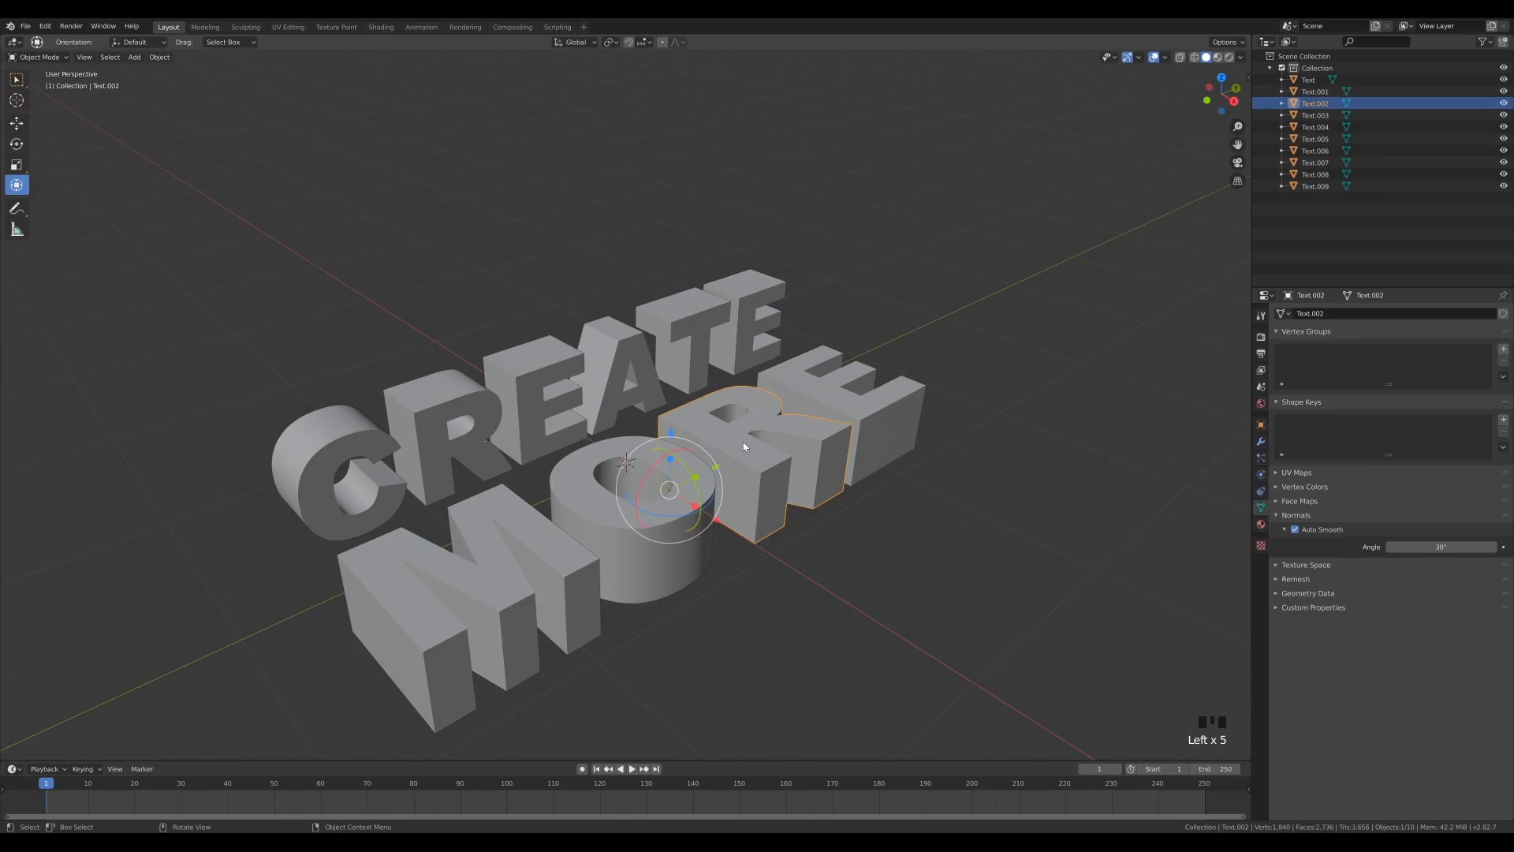
click(557, 473)
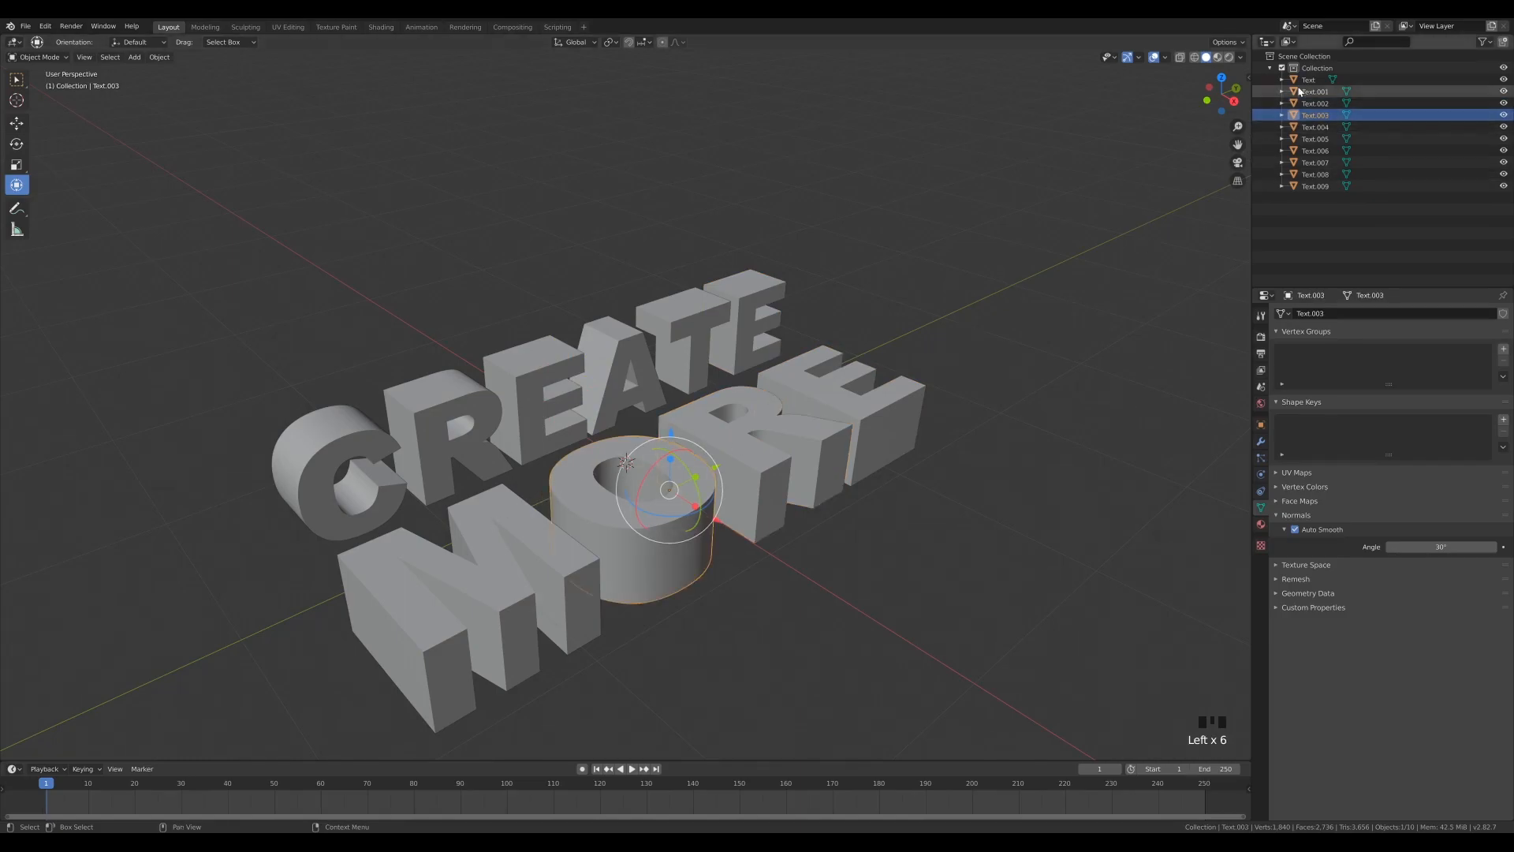
click(464, 547)
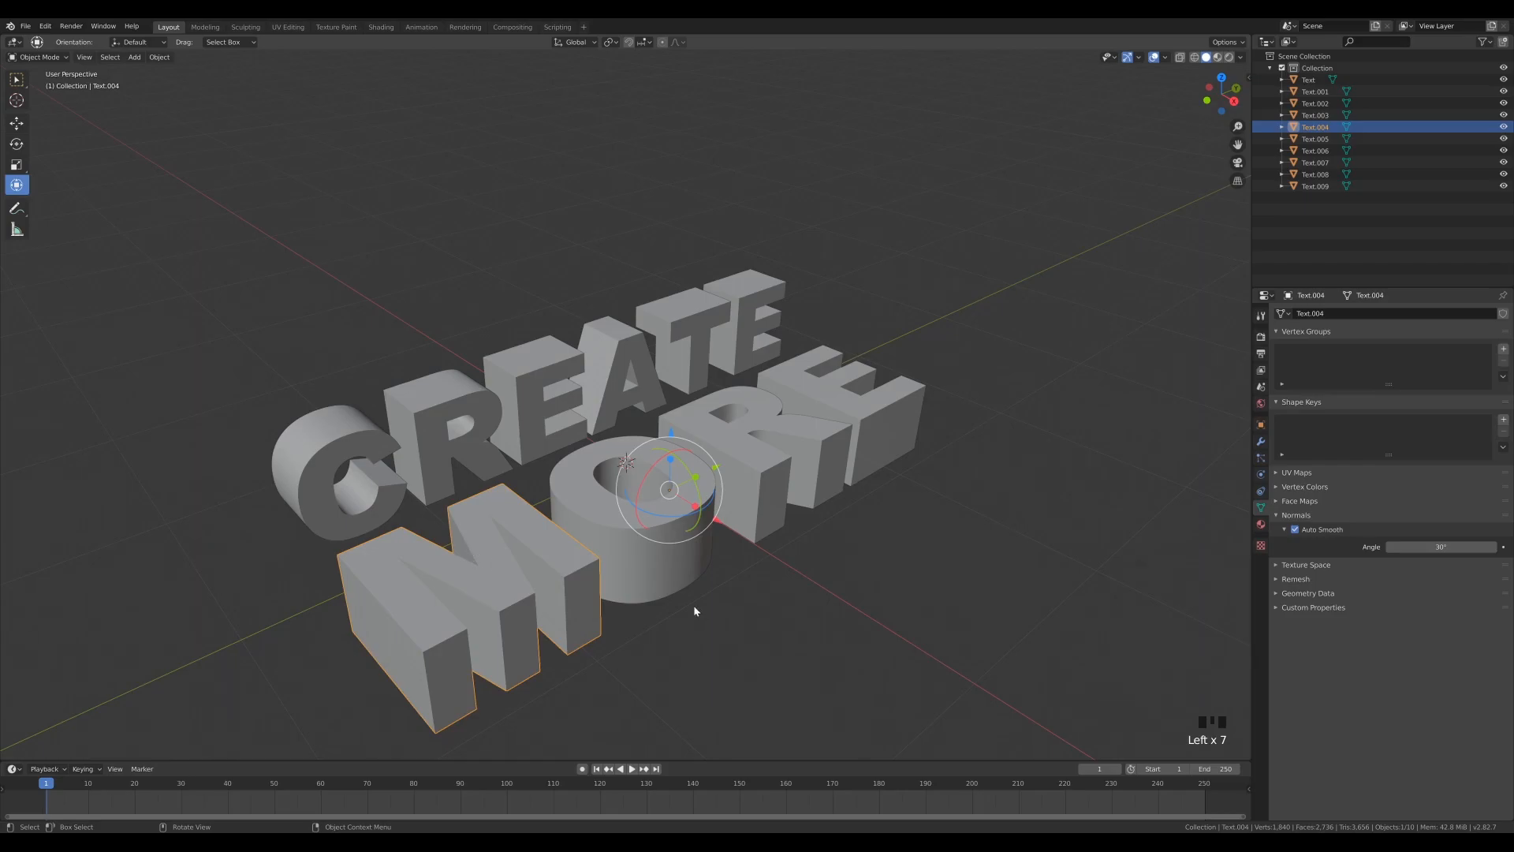
click(710, 446)
click(516, 408)
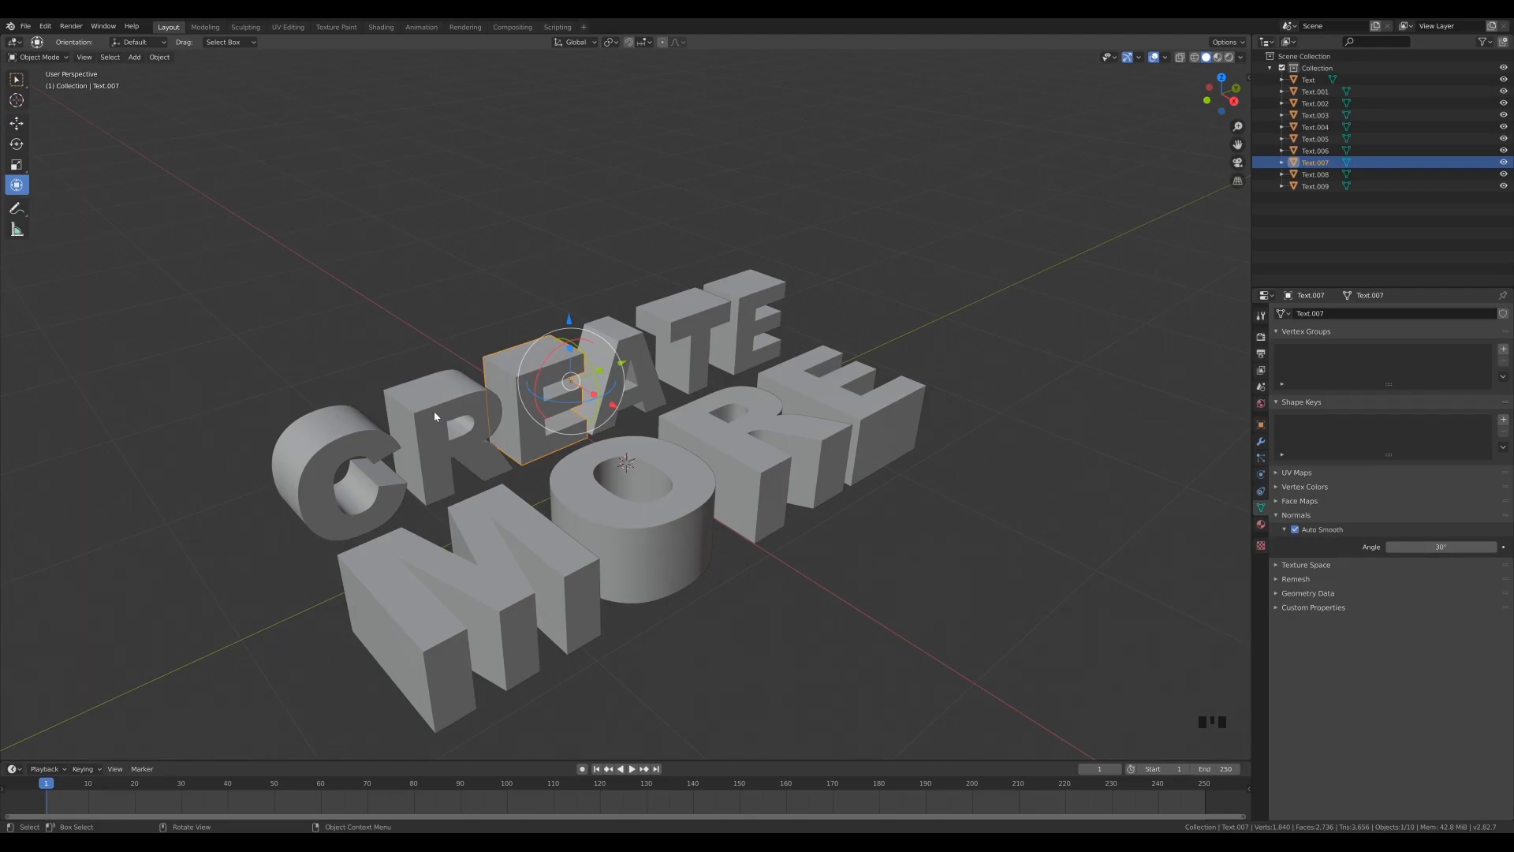
click(314, 473)
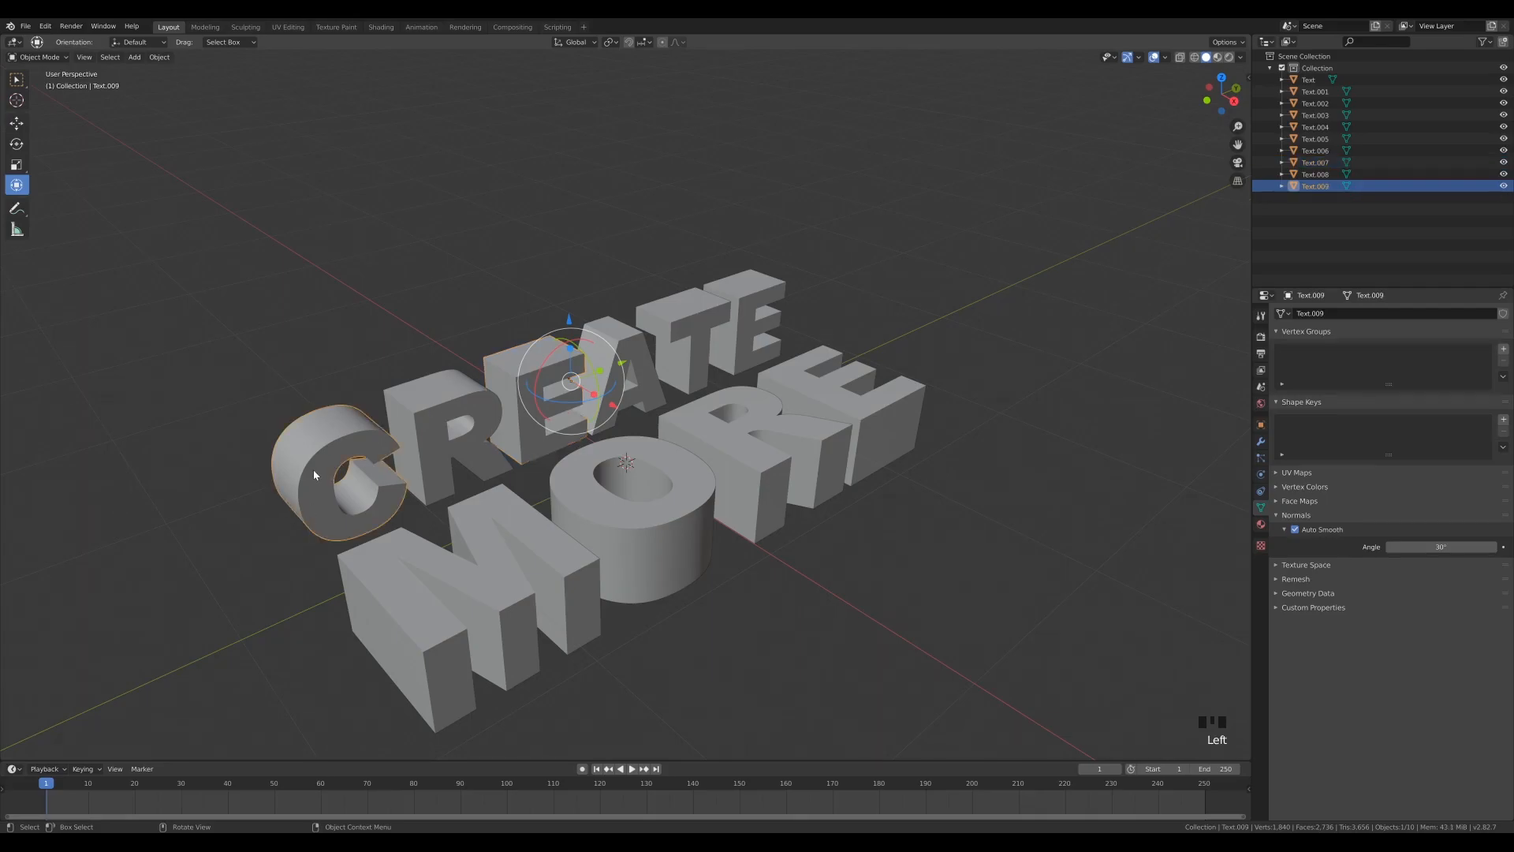
Try rotating the R of CREATE about its current origin, and undo the rotation
click(453, 441)
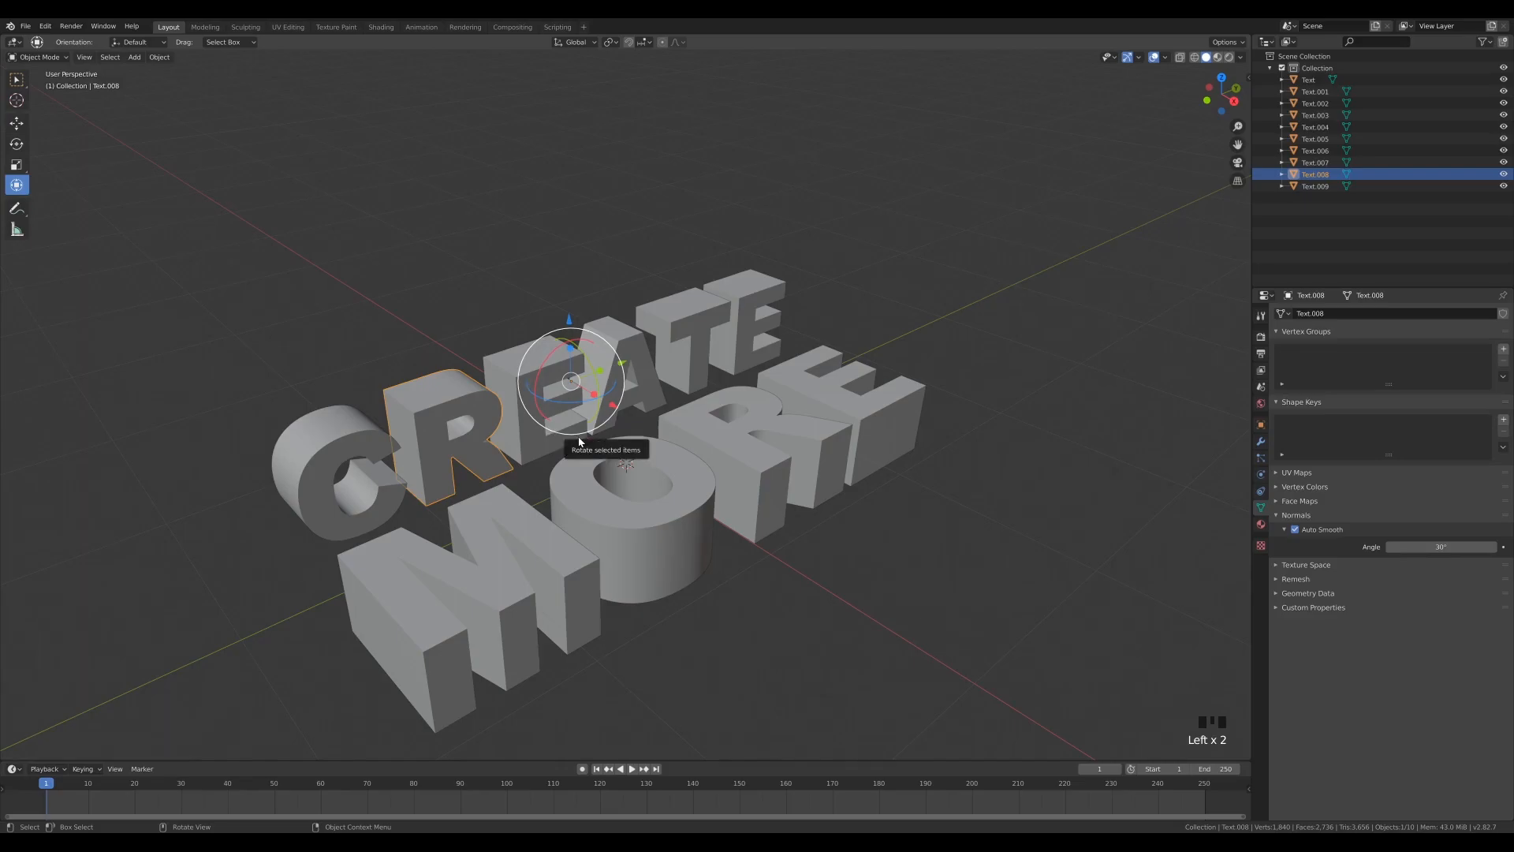
scroll(576, 386, up, 1)
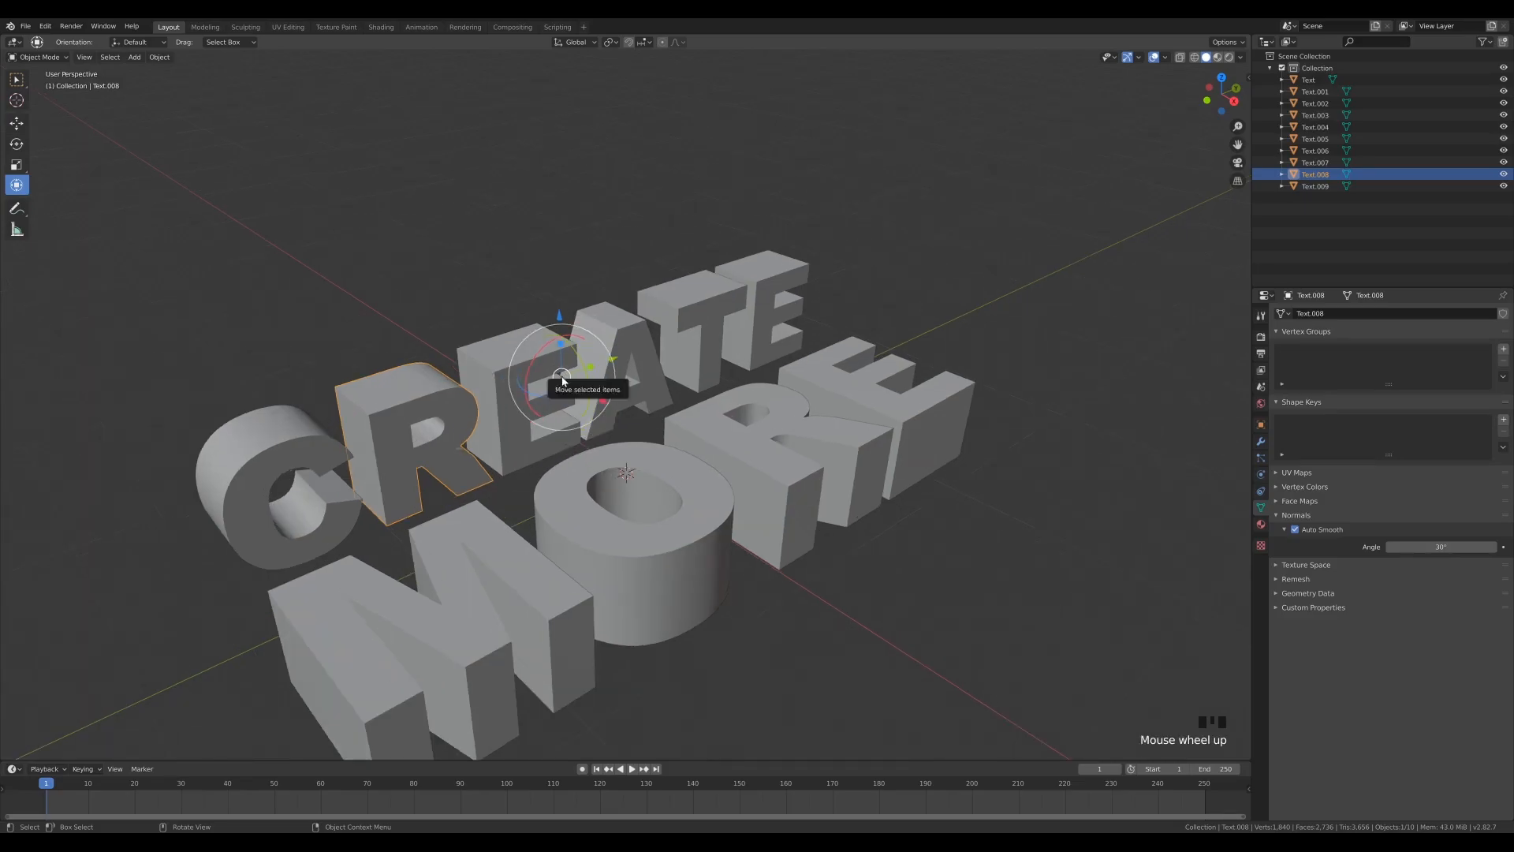
scroll(712, 437, down, 2)
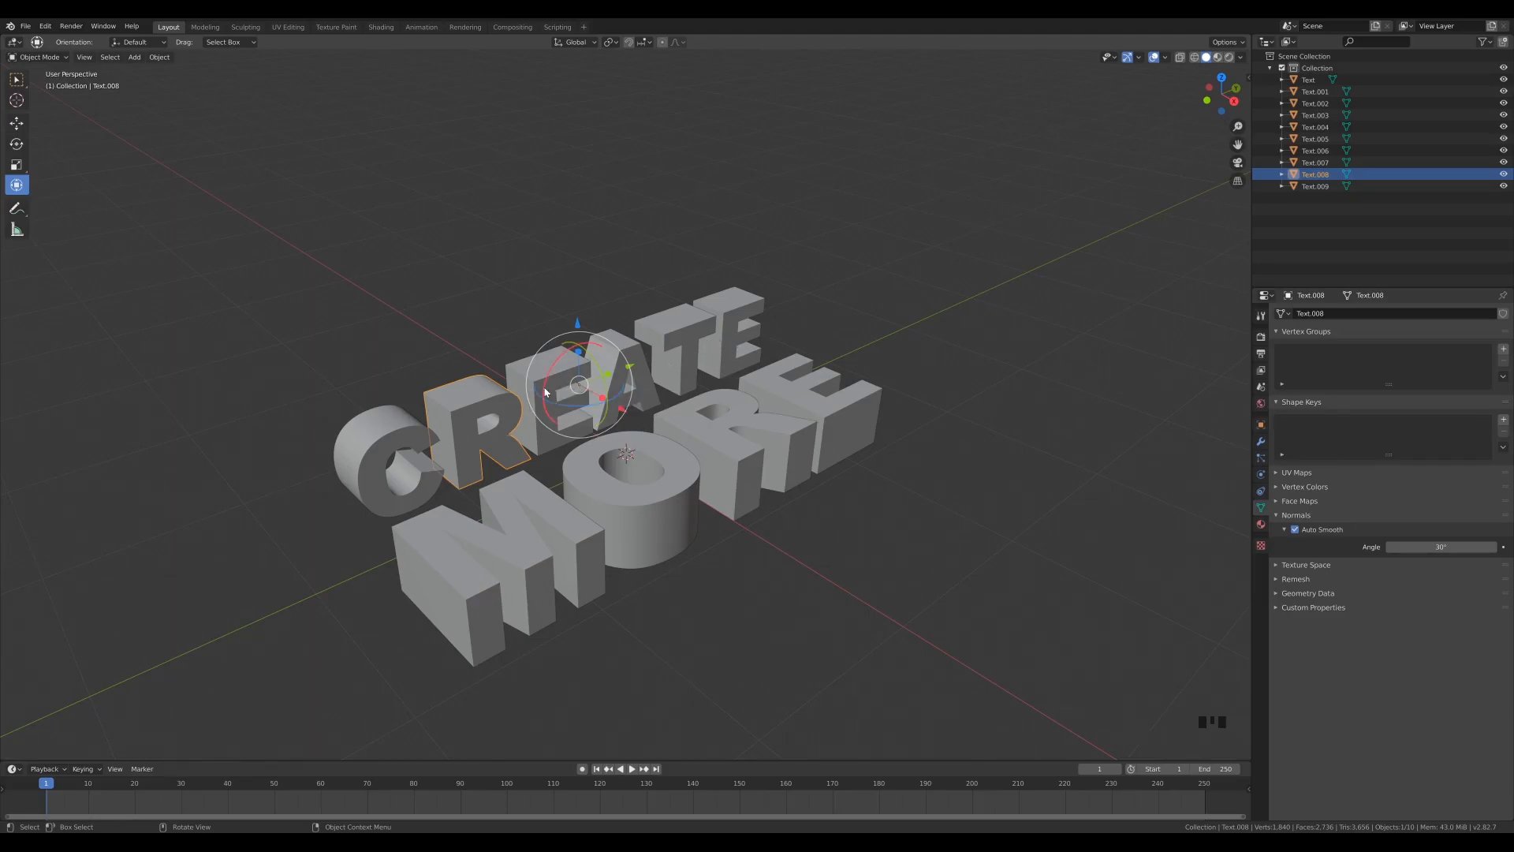
drag(544, 391, 593, 359)
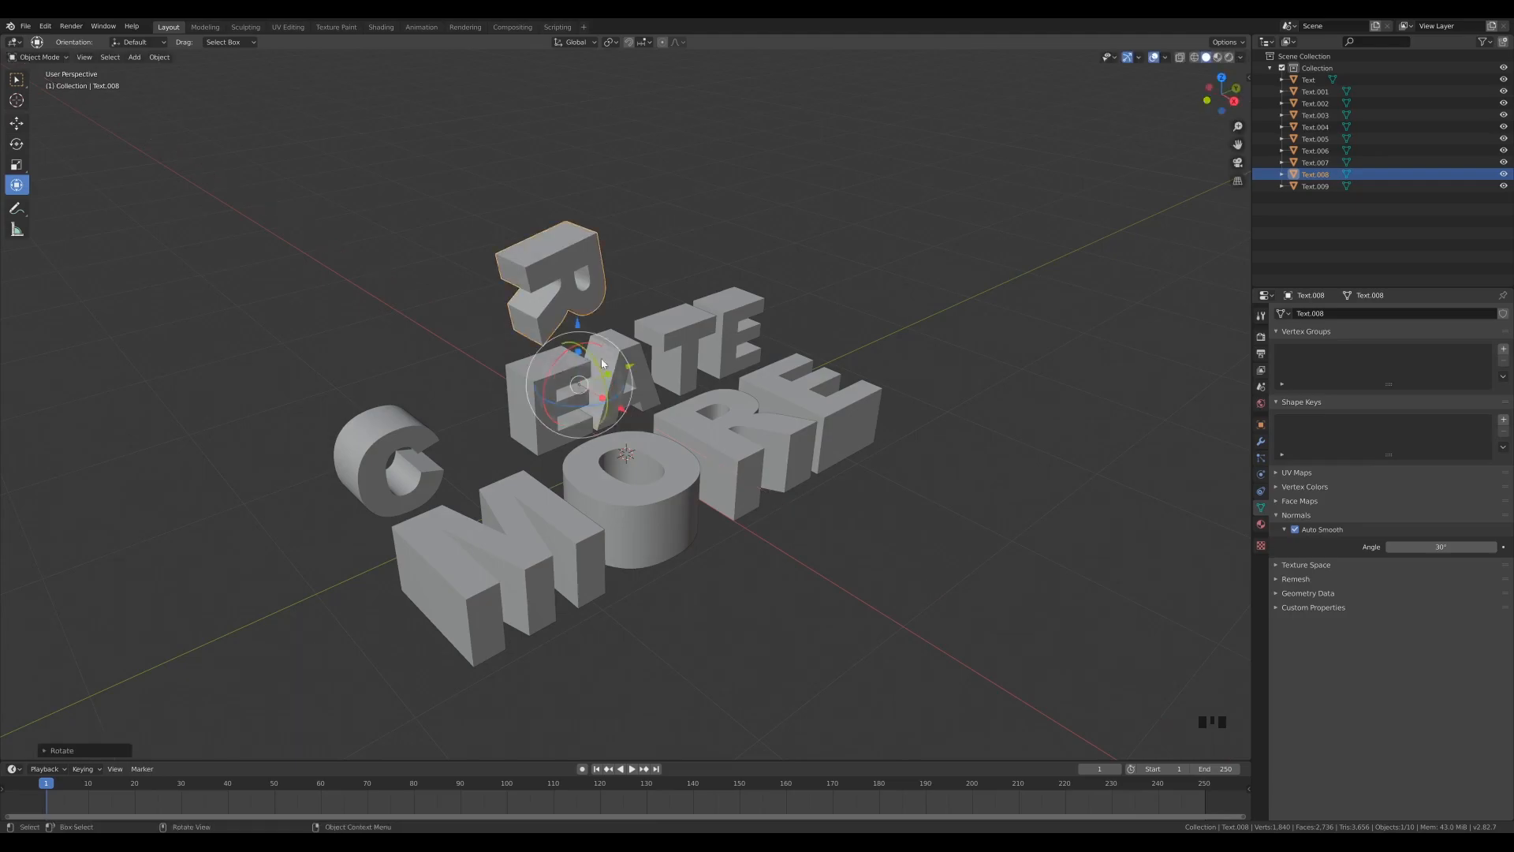
key(ctrl+z)
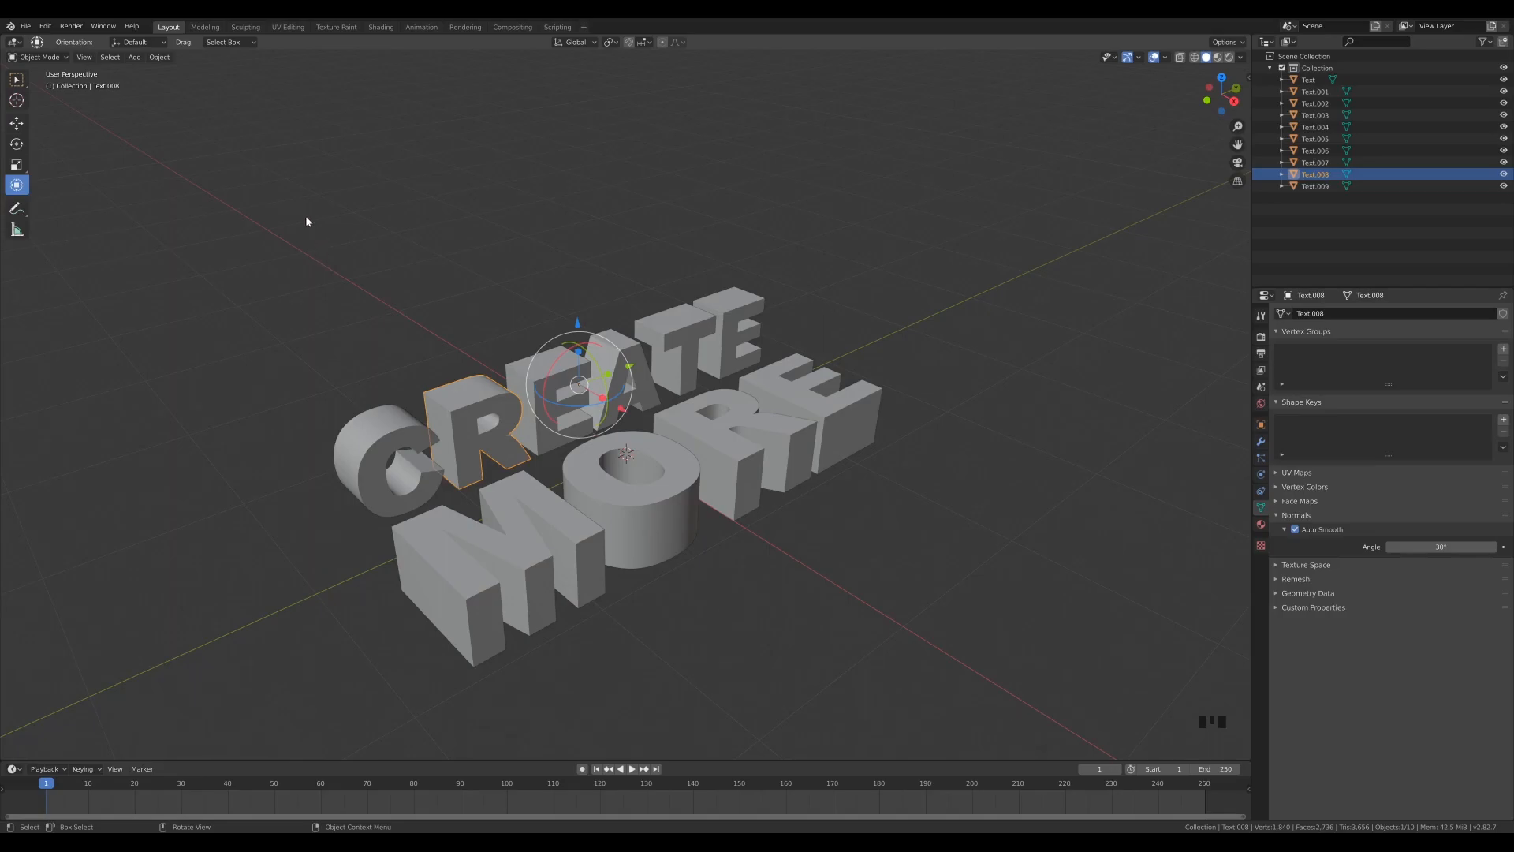
Set the origin of every letter to its center of mass (surface)
drag(266, 170, 1094, 678)
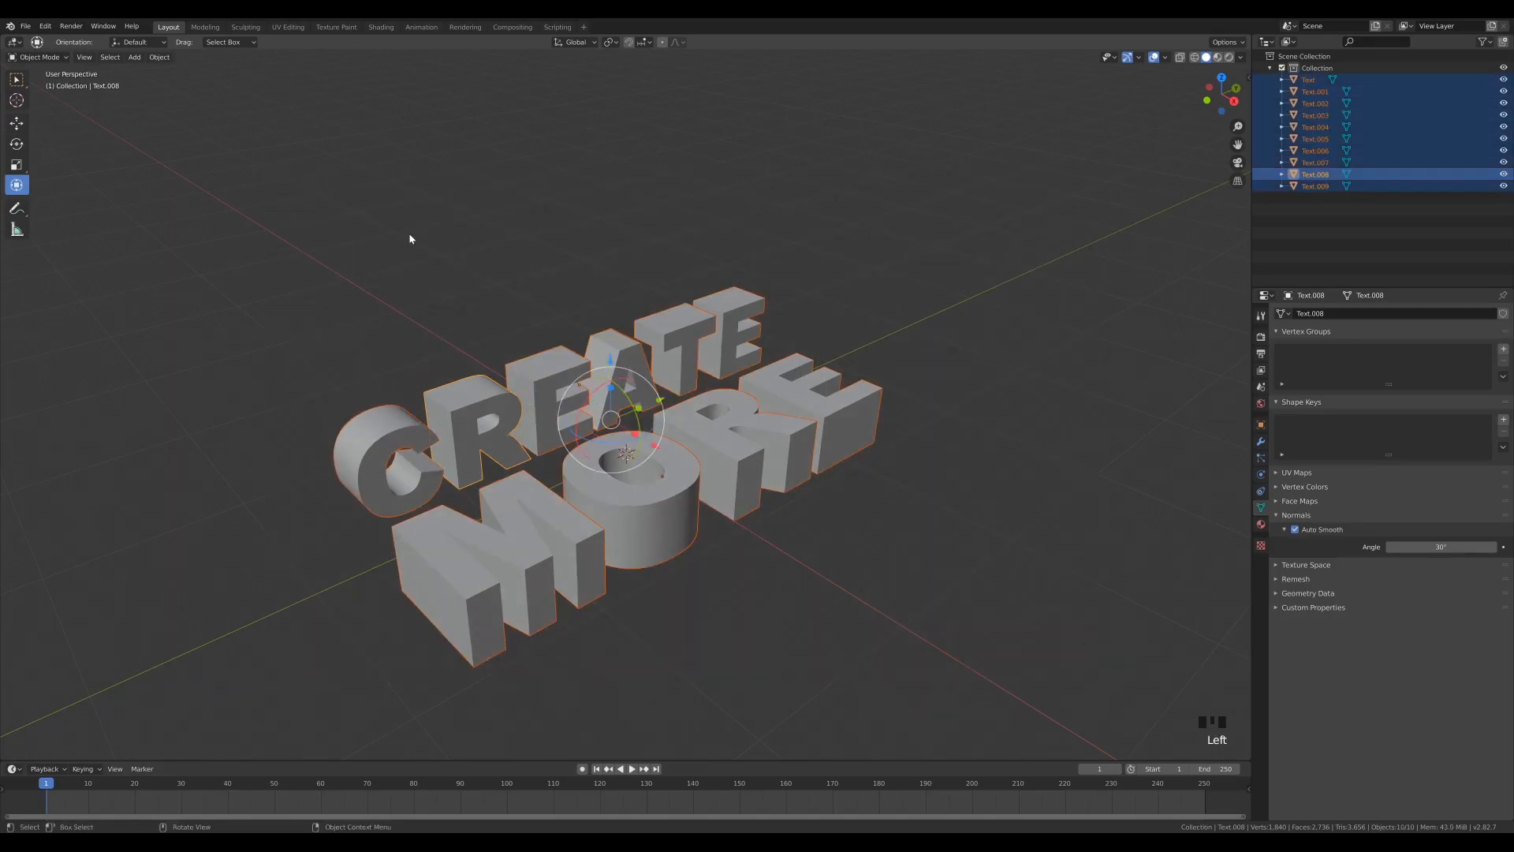
right_click(725, 401)
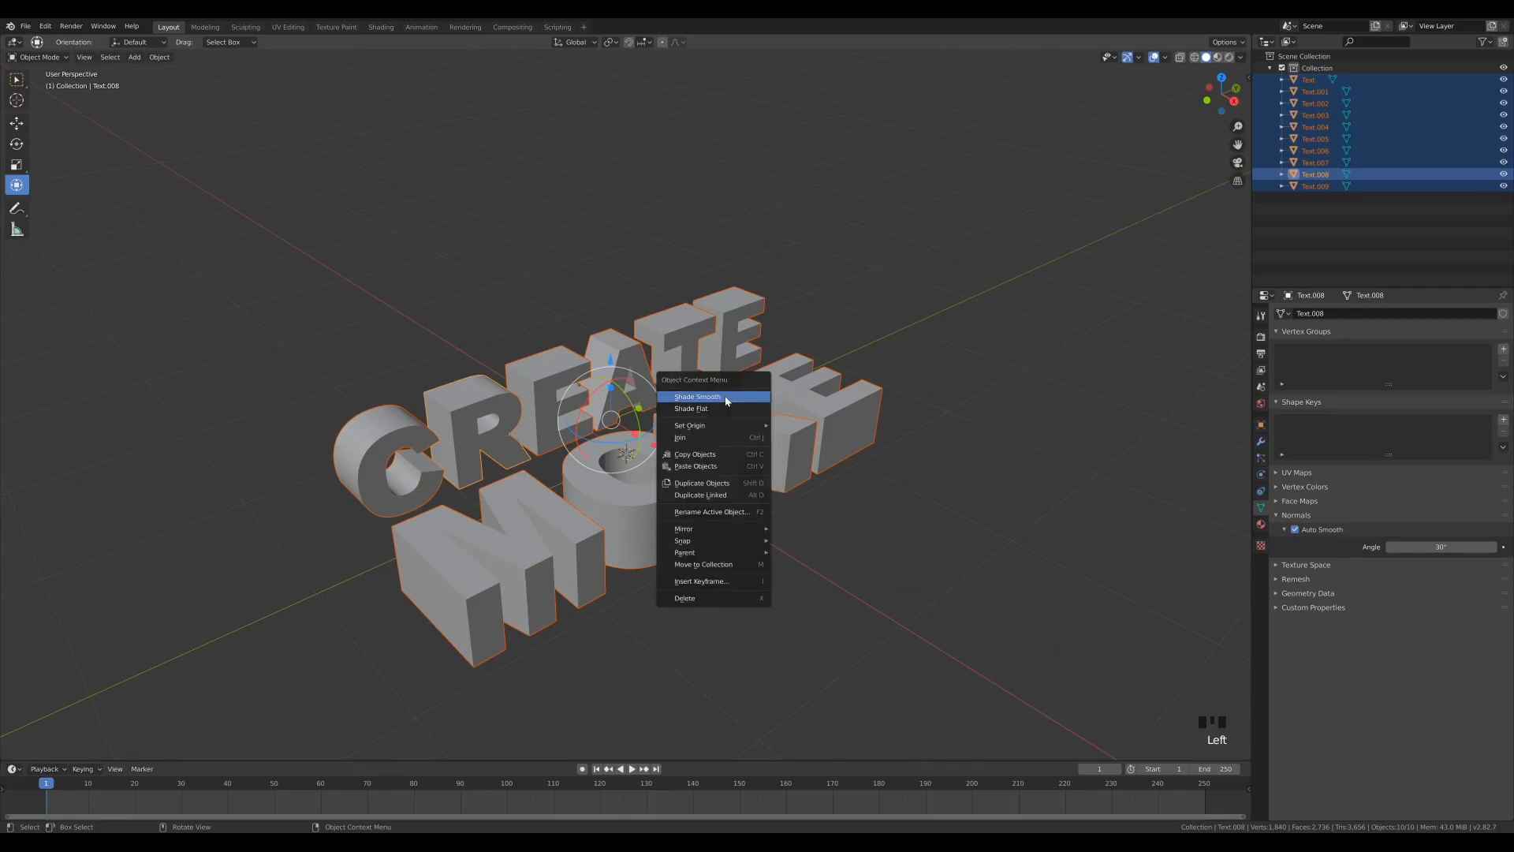
mouse_move(678, 426)
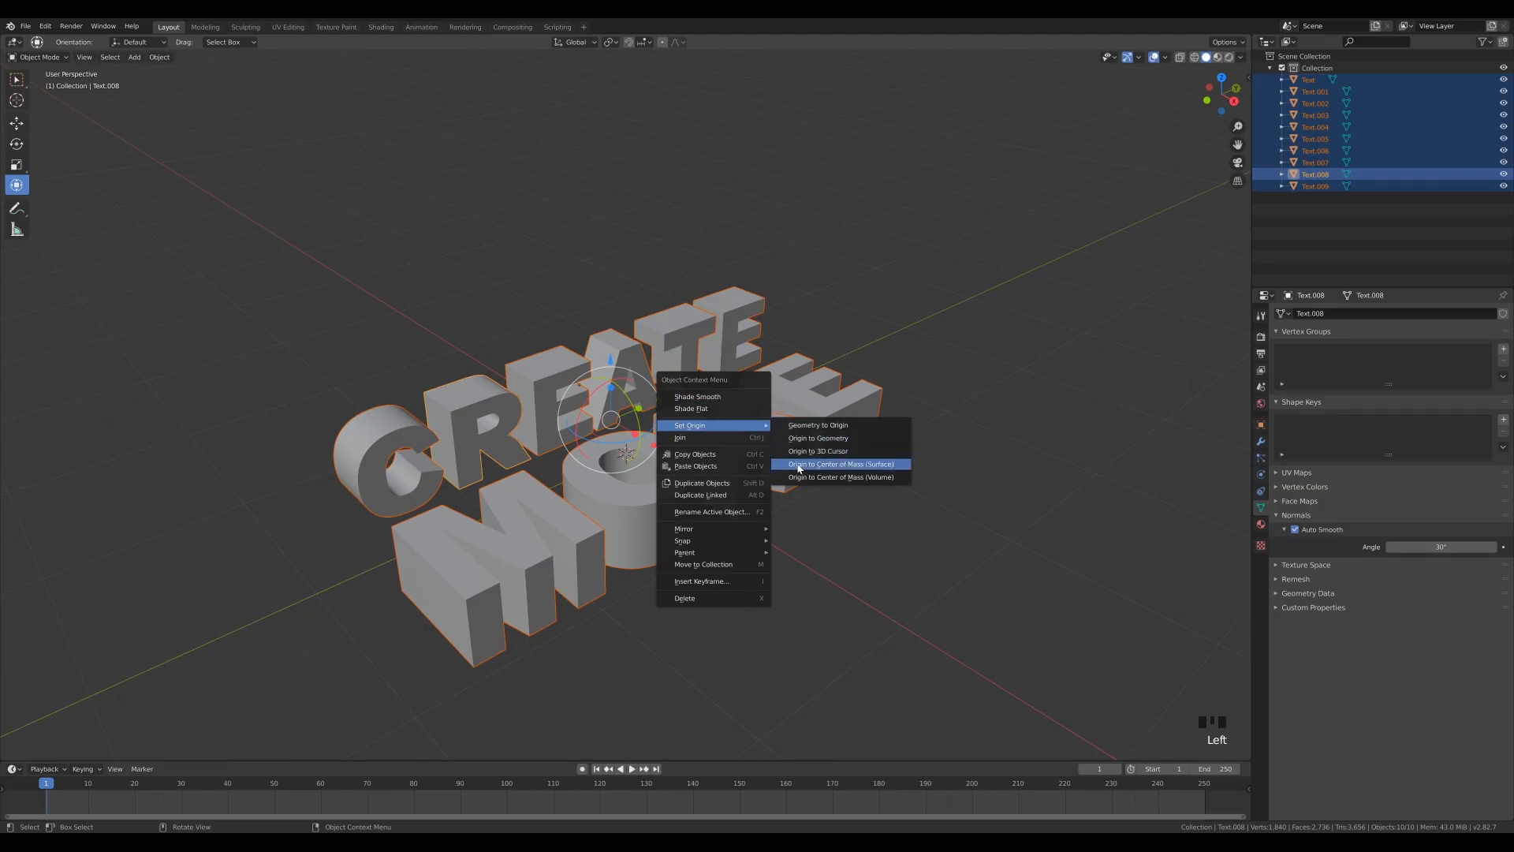
click(857, 468)
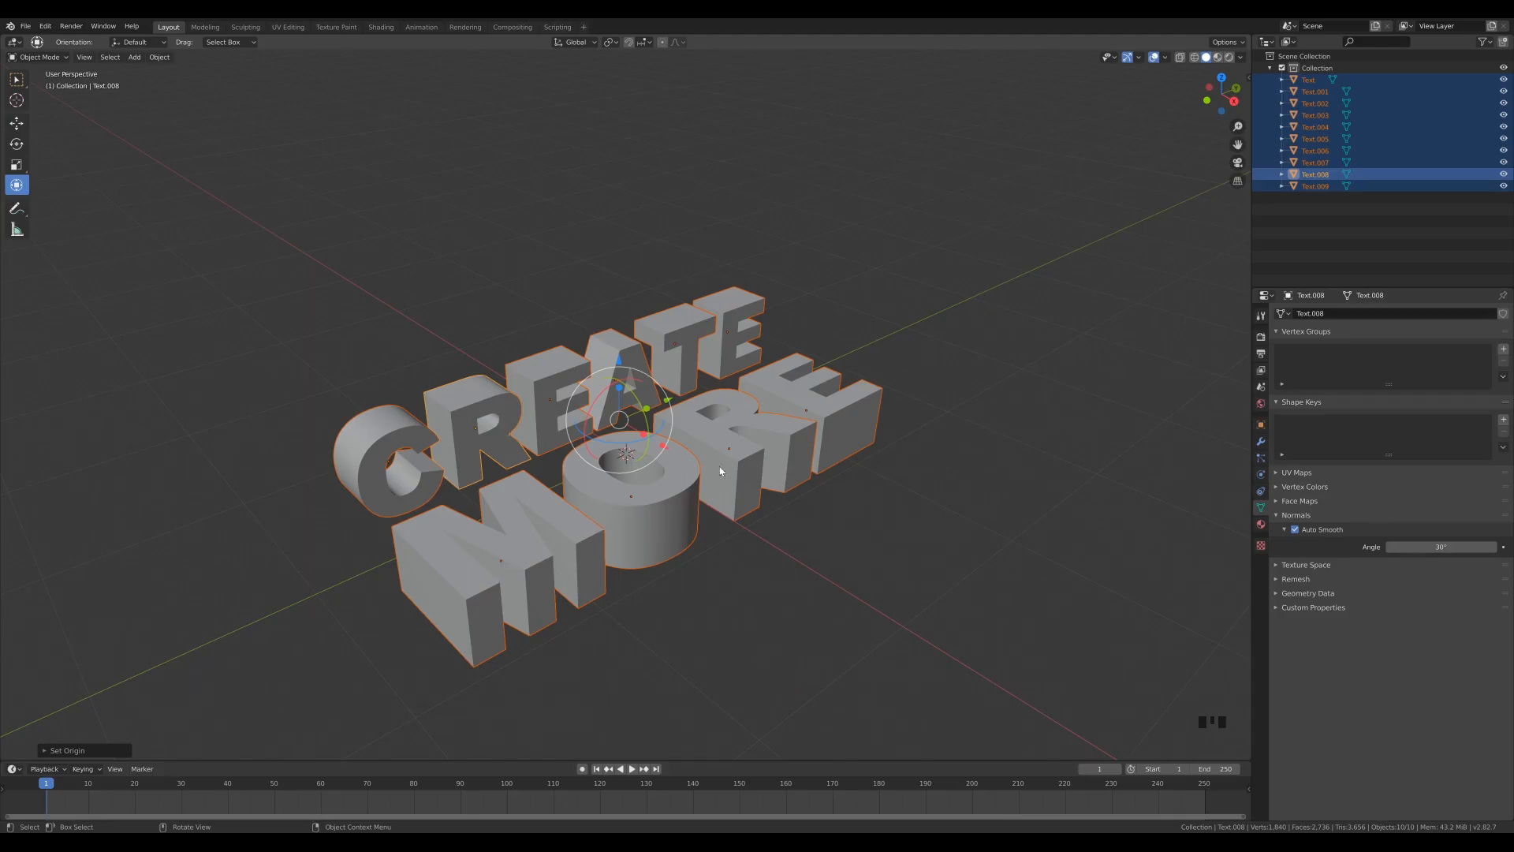
Check the origins of several letters, test a rotation on the first E of CREATE, and undo it
click(471, 576)
click(369, 441)
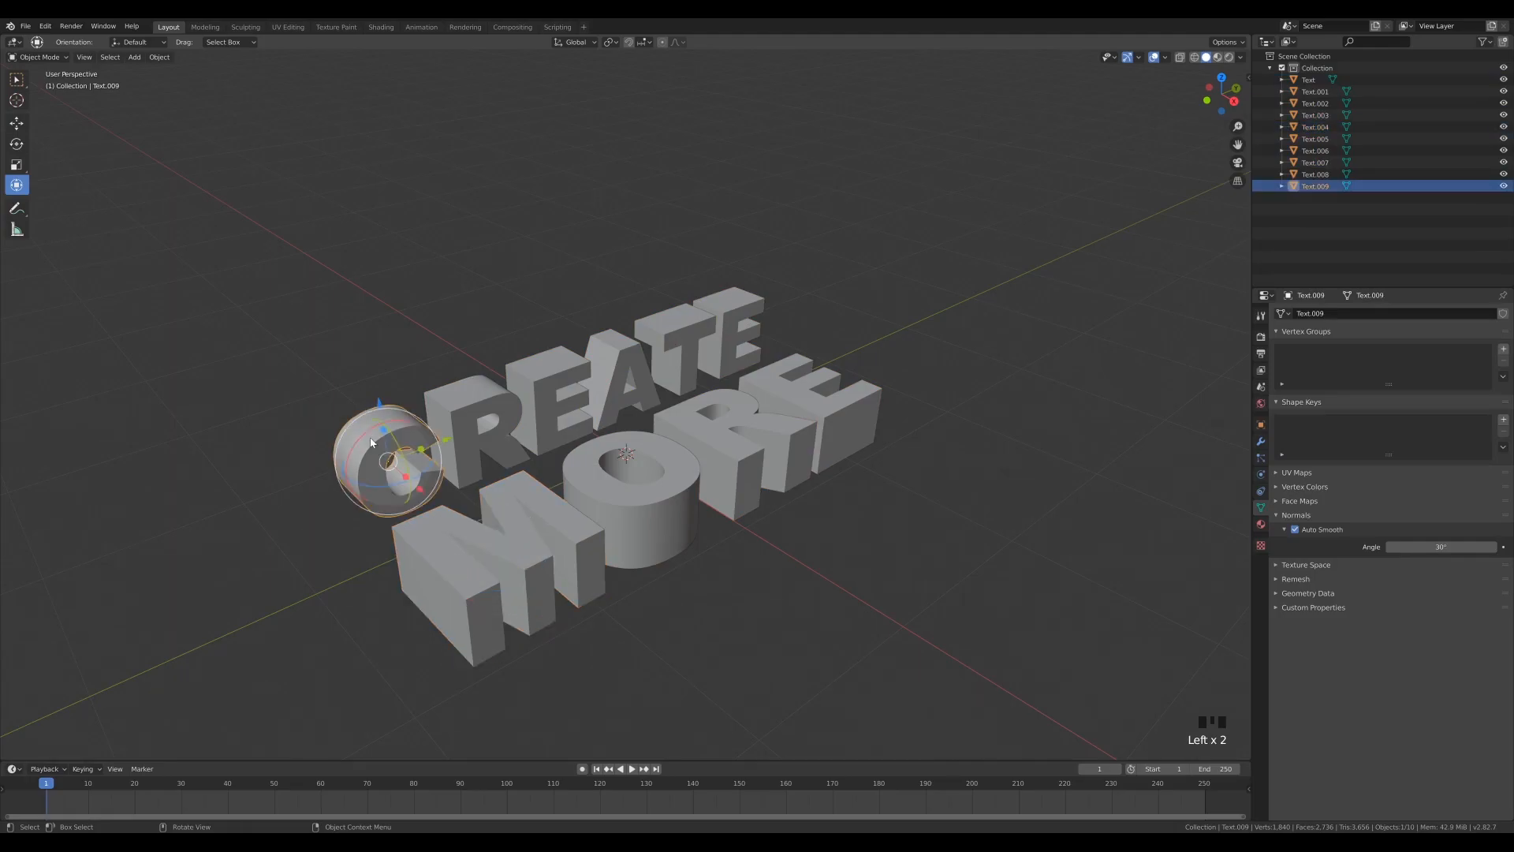
click(495, 392)
click(591, 369)
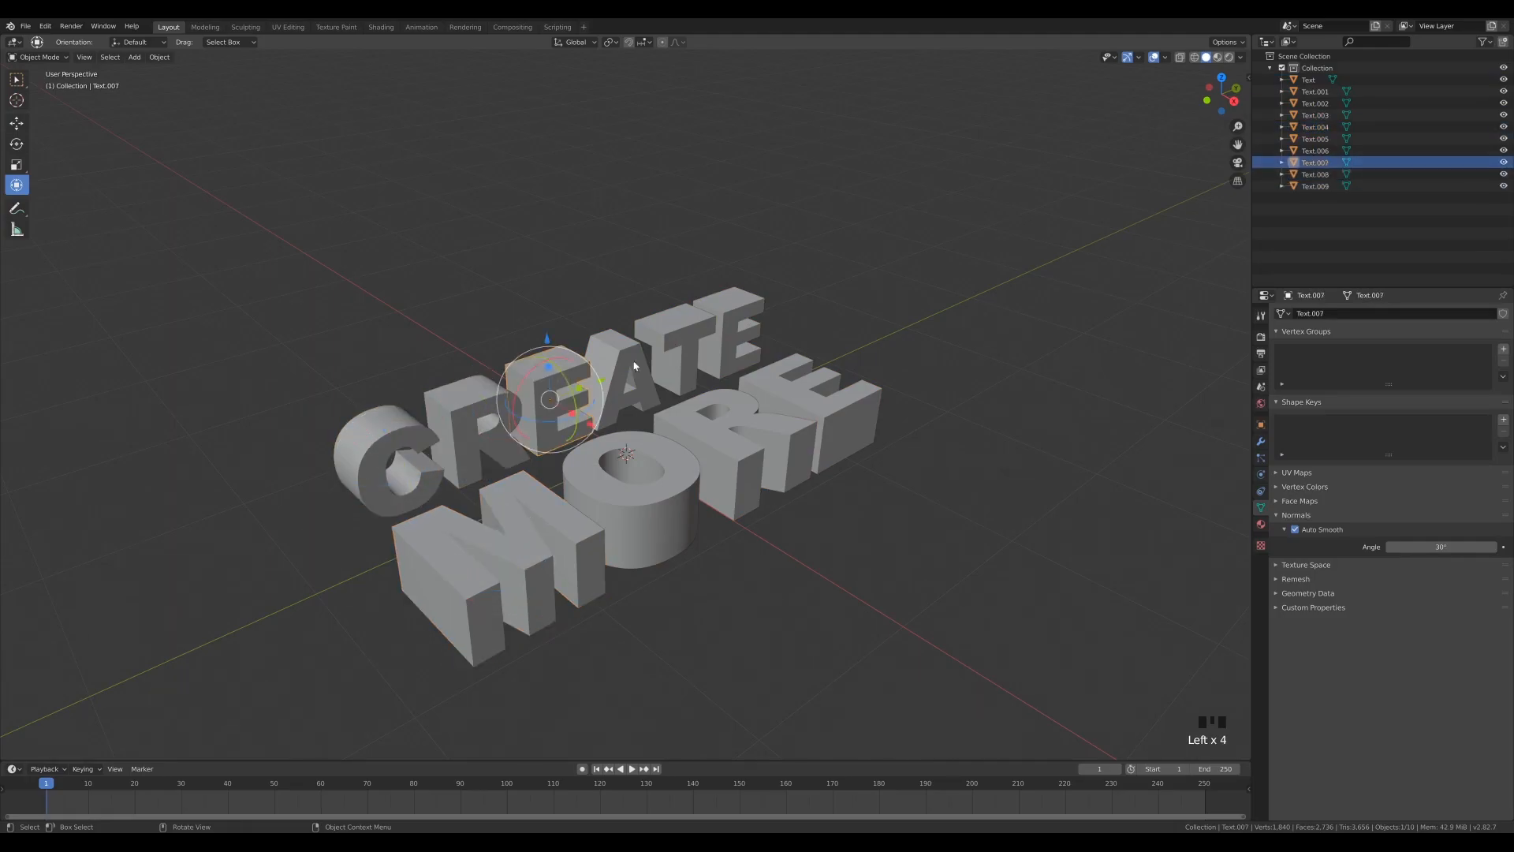
drag(594, 367, 577, 275)
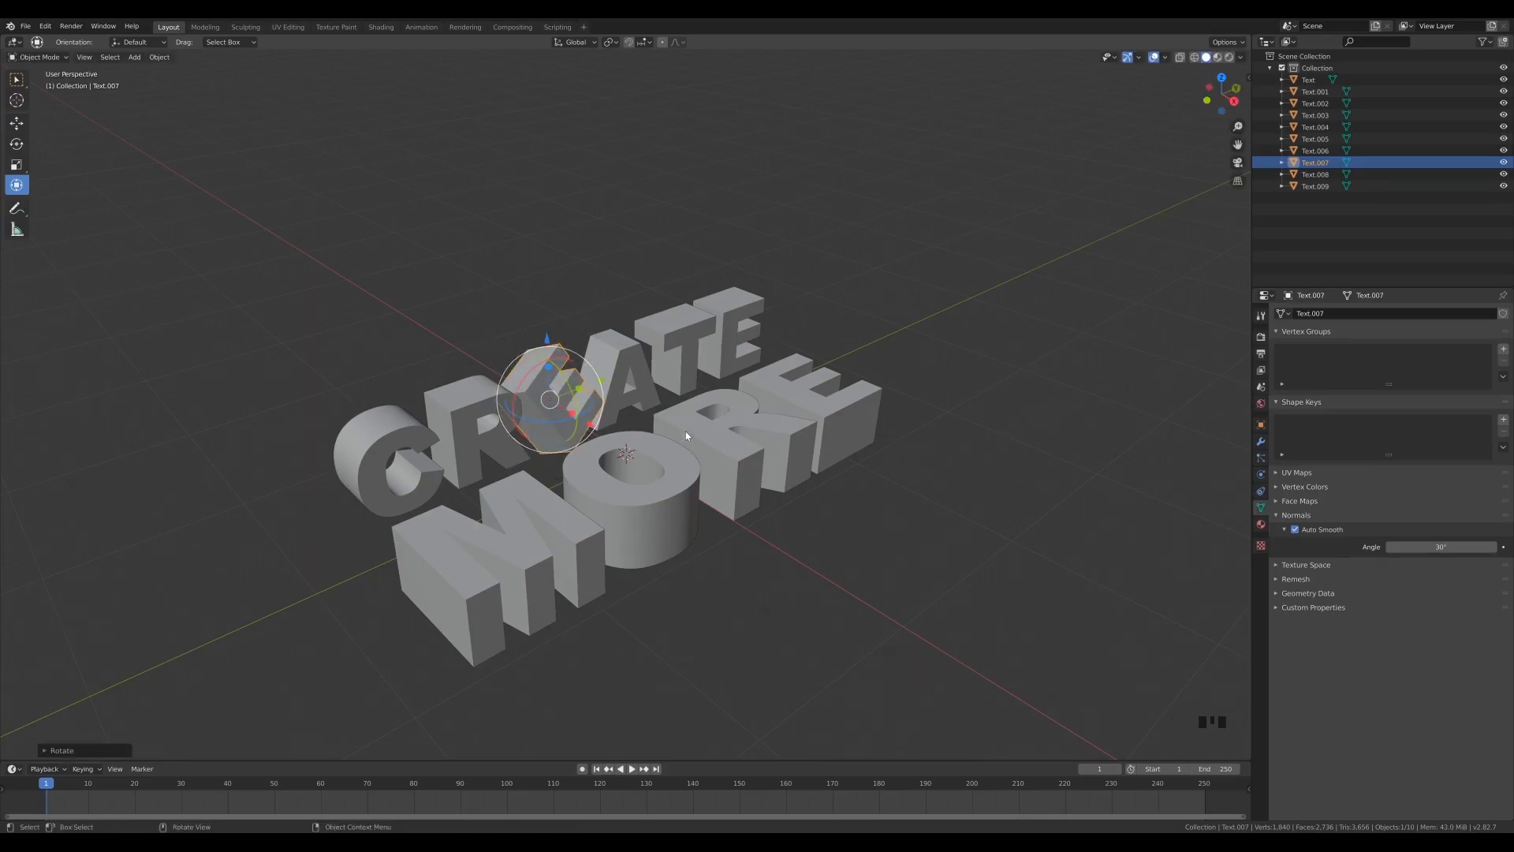
key(ctrl+z)
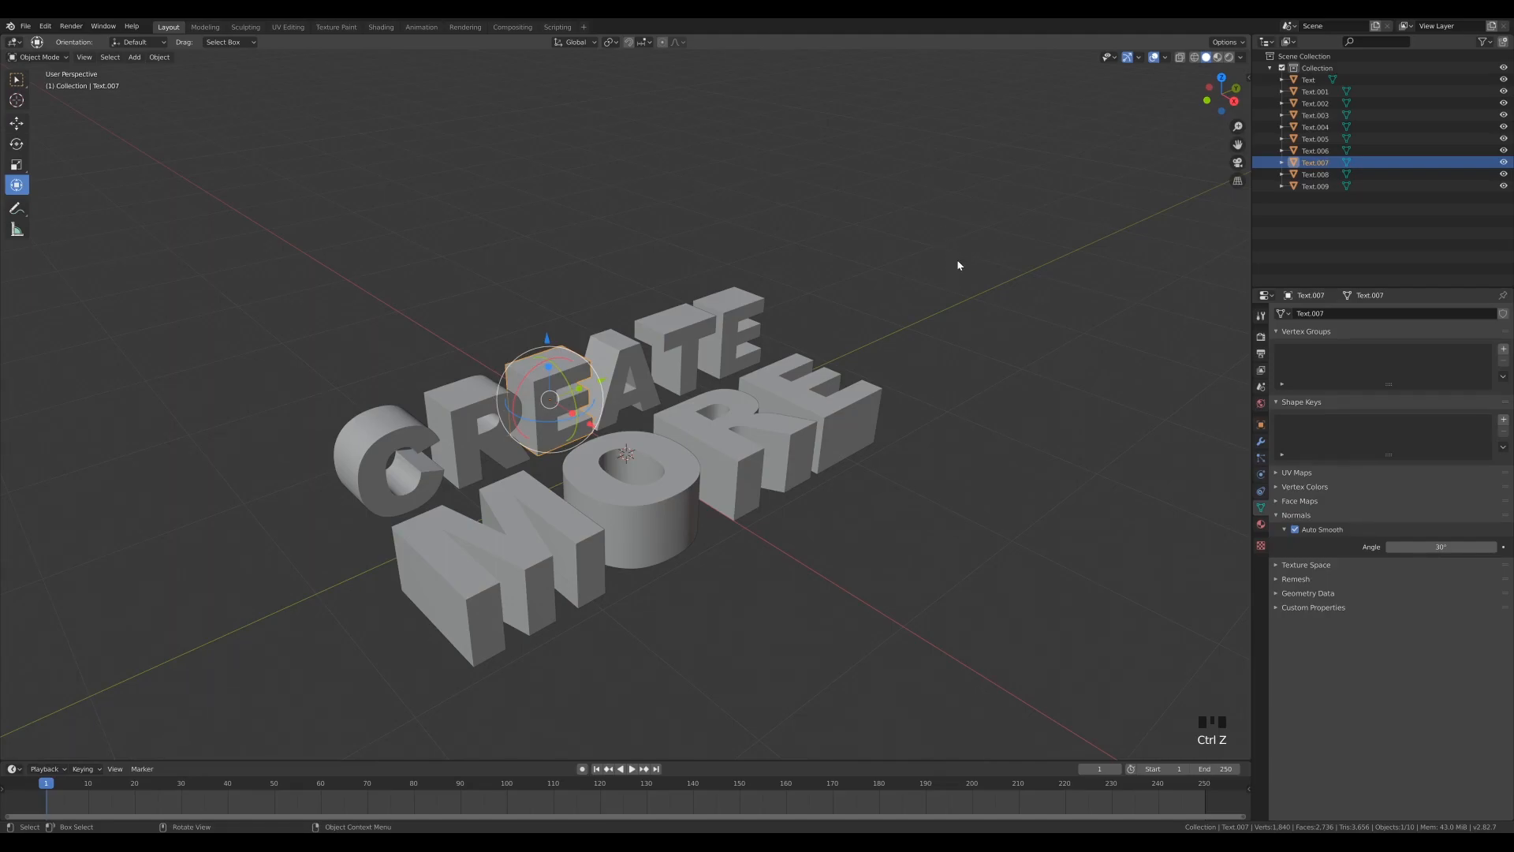
From the top view, rotate the T of CREATE by -45° about the global Z axis
click(1221, 79)
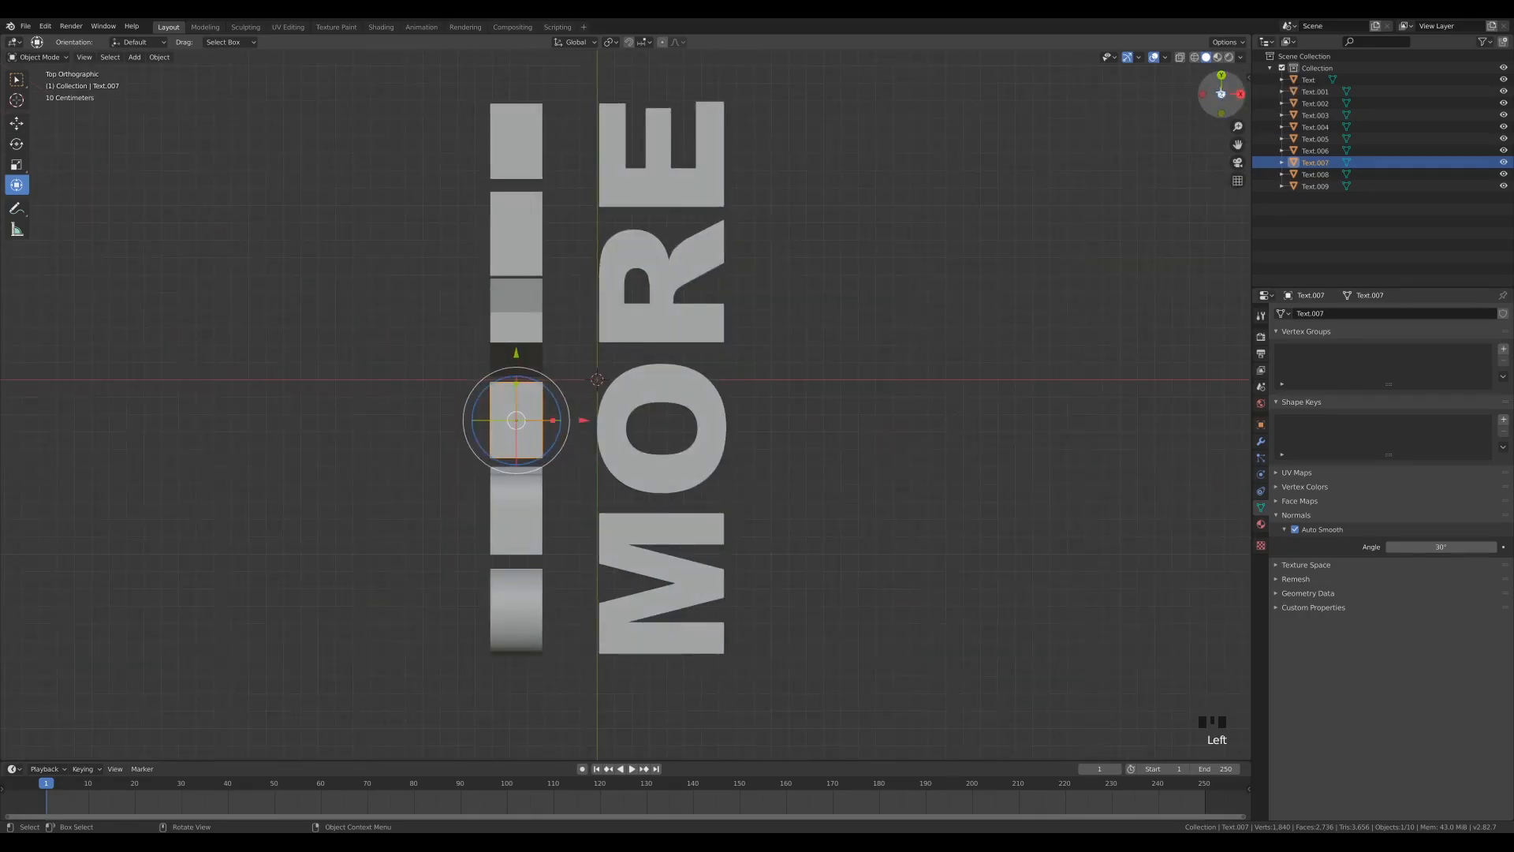
click(525, 256)
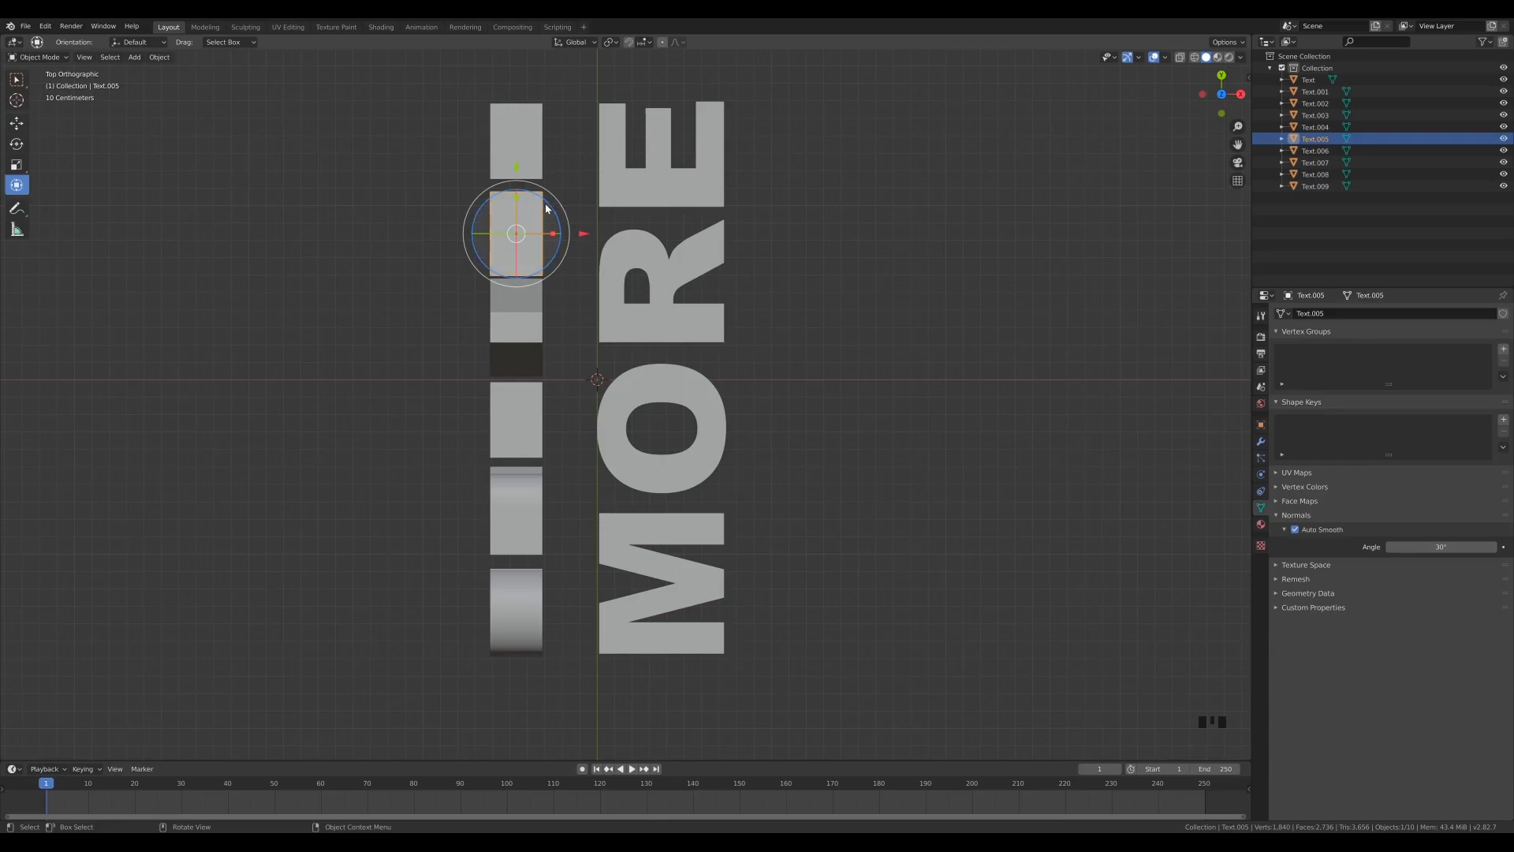
drag(545, 203, 569, 231)
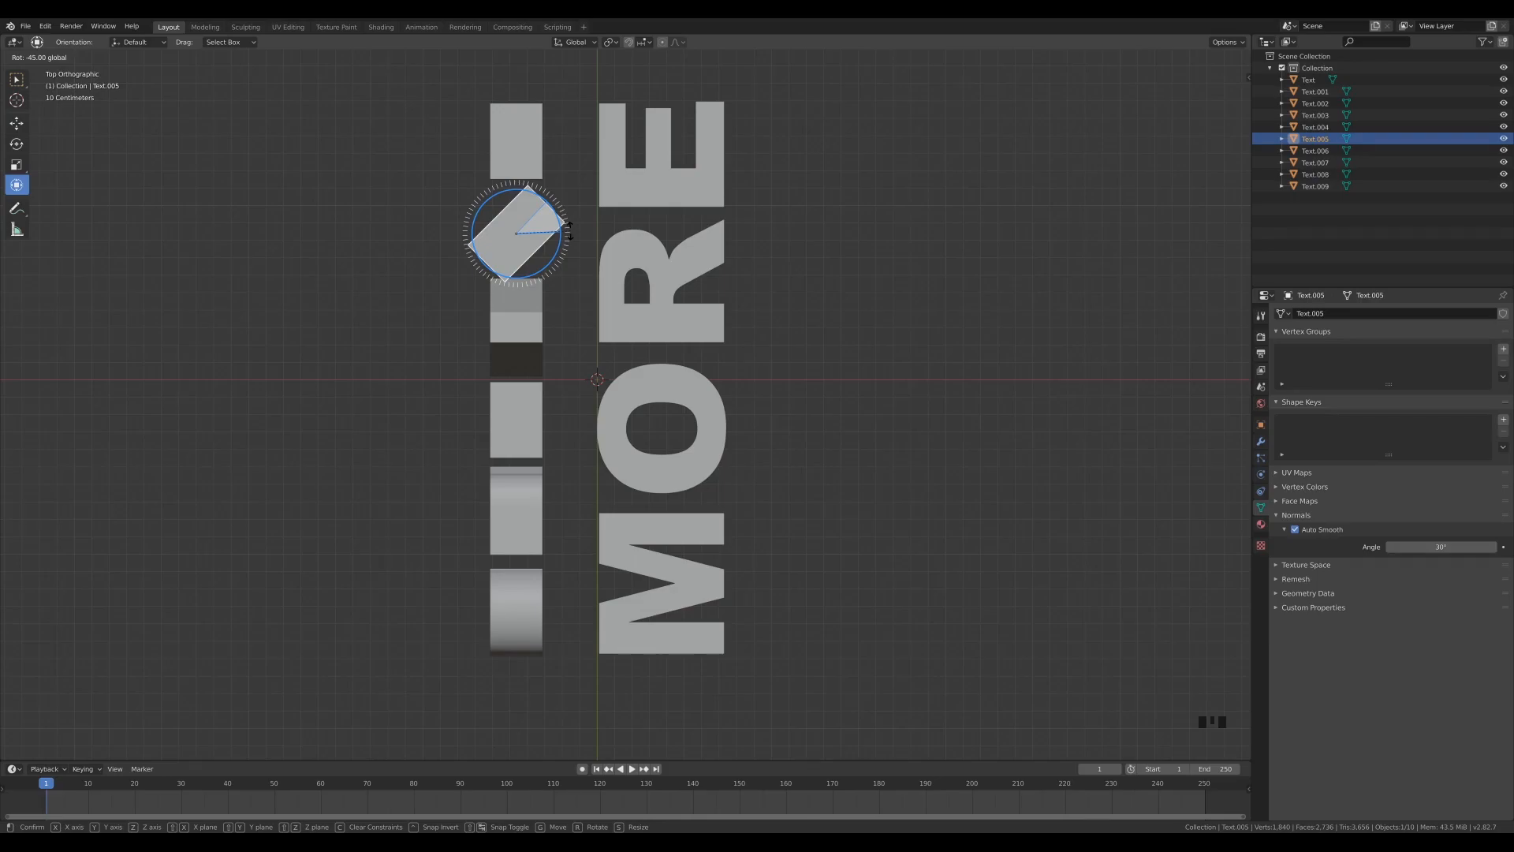
mouse_move(570, 231)
ctrl+mouse_down()
mouse_move(563, 256)
mouse_move(577, 233)
ctrl+mouse_up()
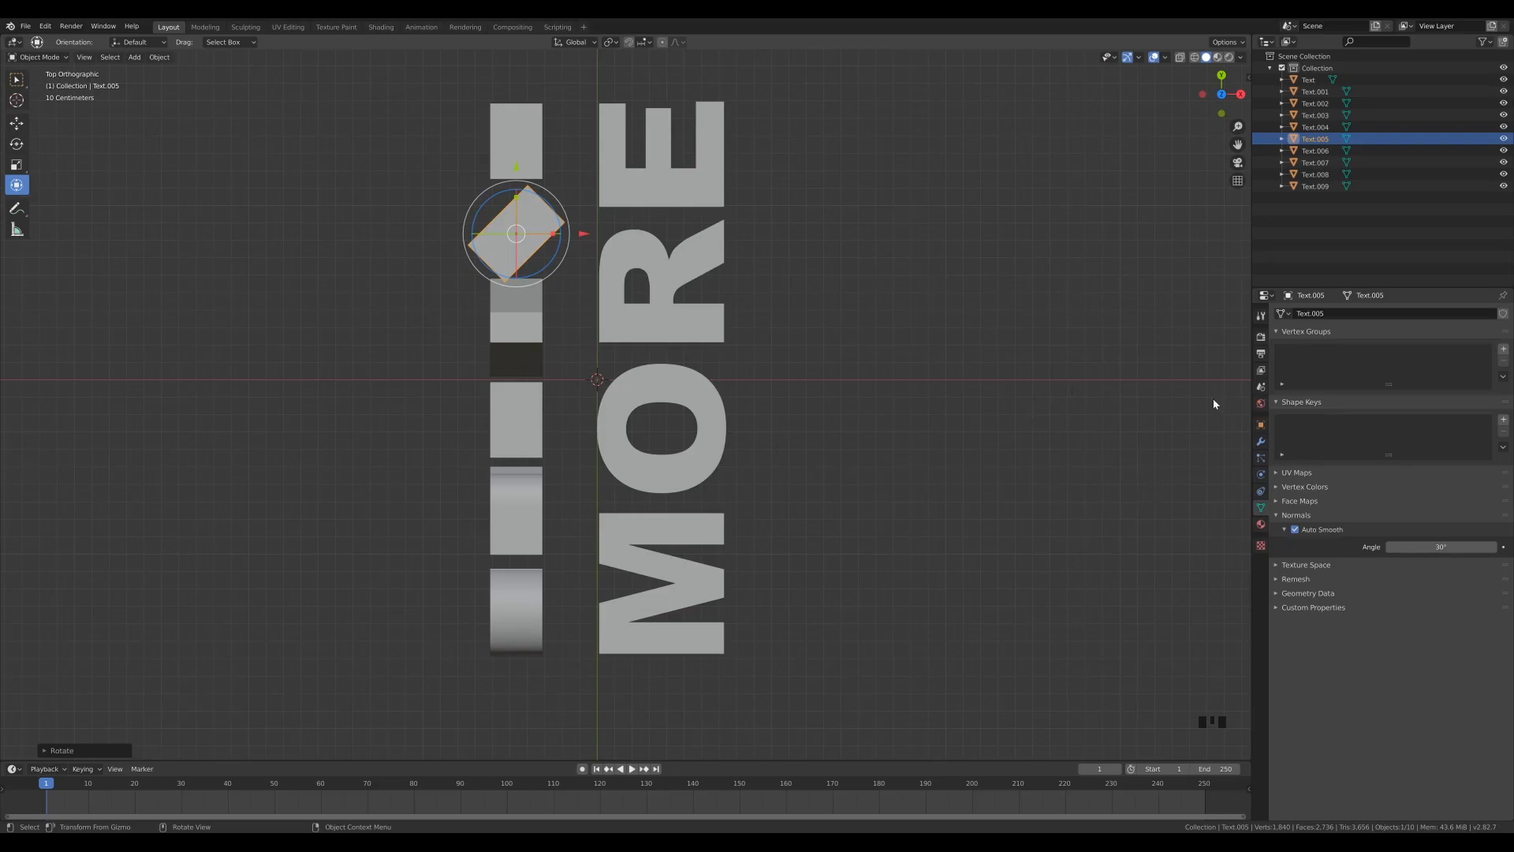
Display the transform values of the T of CREATE, try a free rotation about Z, and undo that rotation
click(1261, 425)
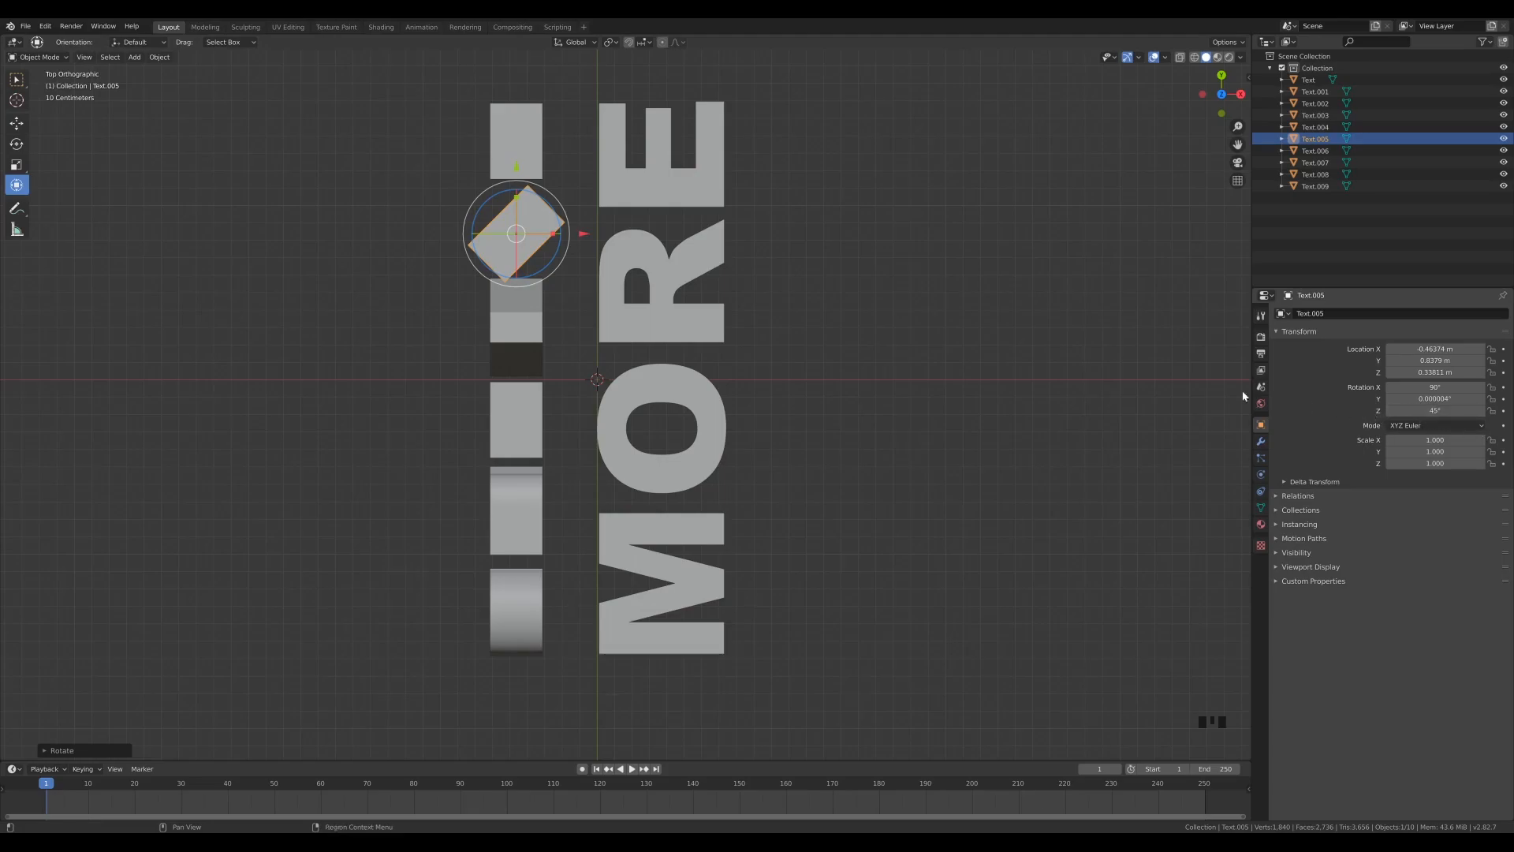
mouse_move(550, 219)
mouse_down()
mouse_move(571, 251)
mouse_move(572, 217)
mouse_up()
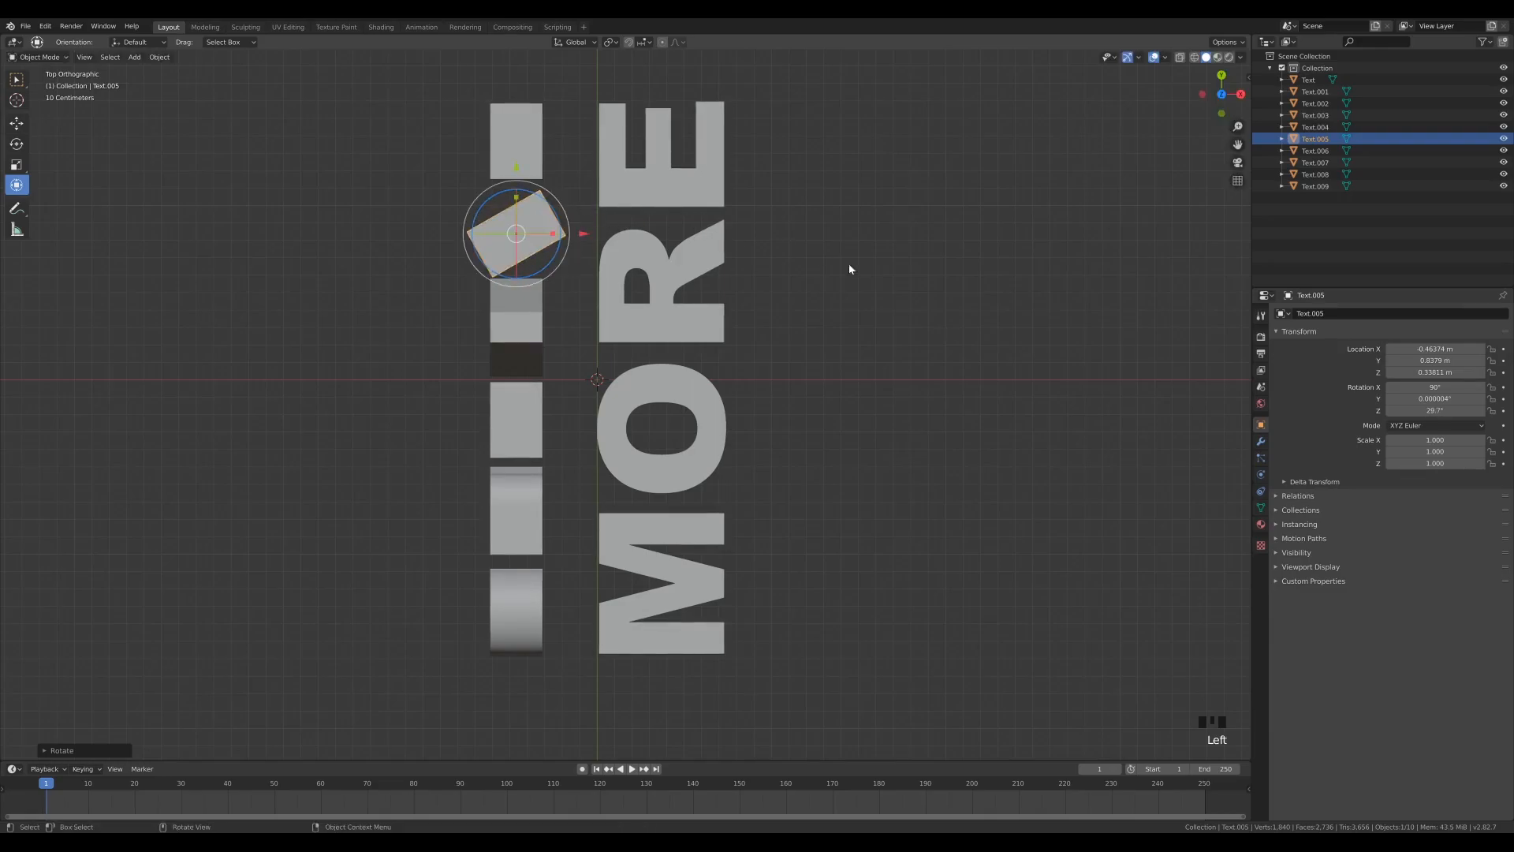
key(ctrl+z)
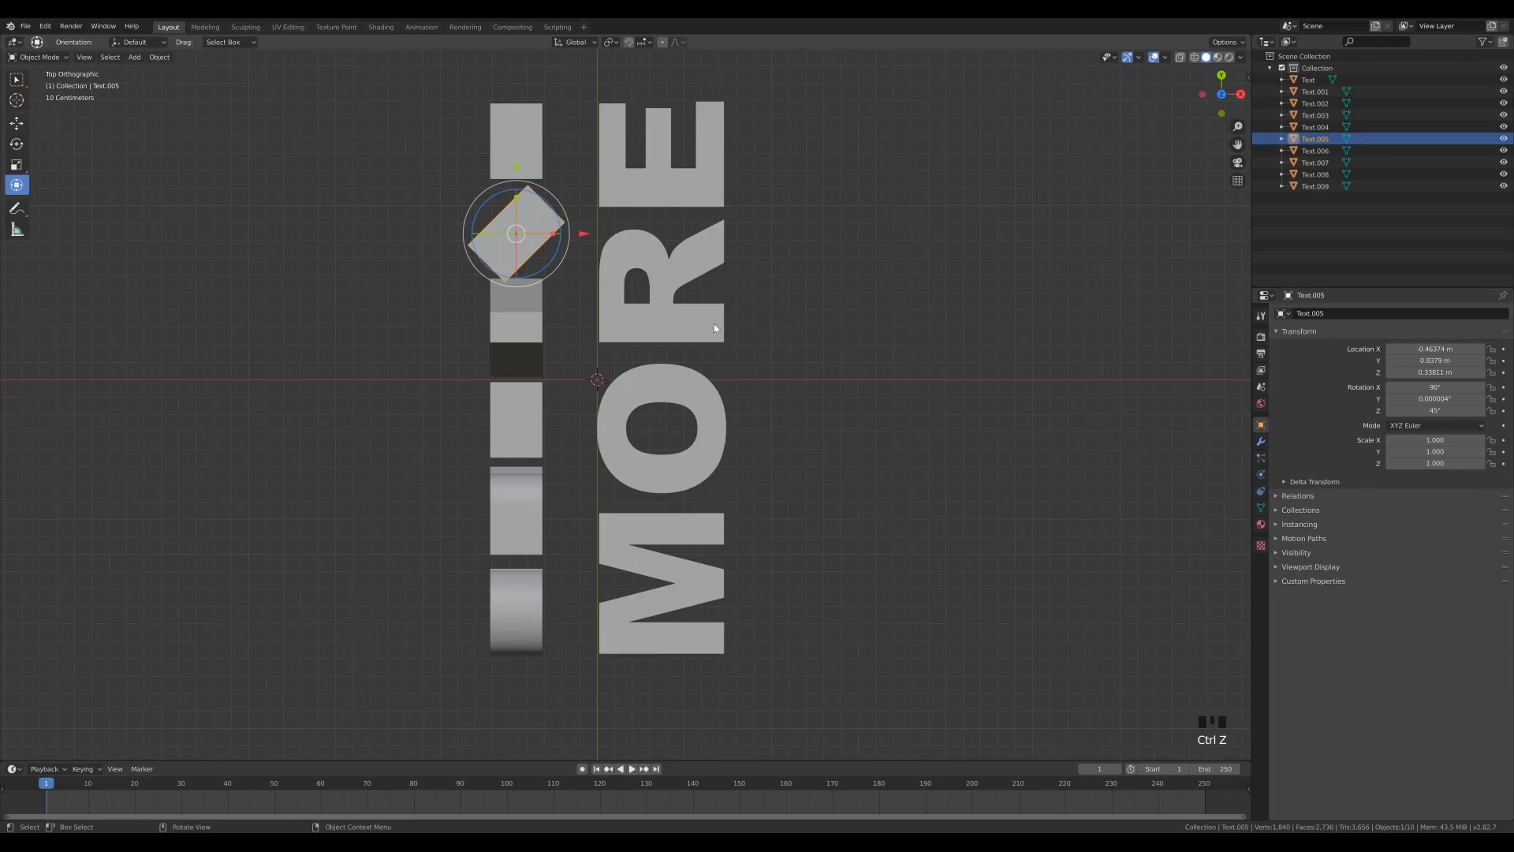
Rotate the R of MORE about the Z axis to a Z rotation of 45°
click(693, 273)
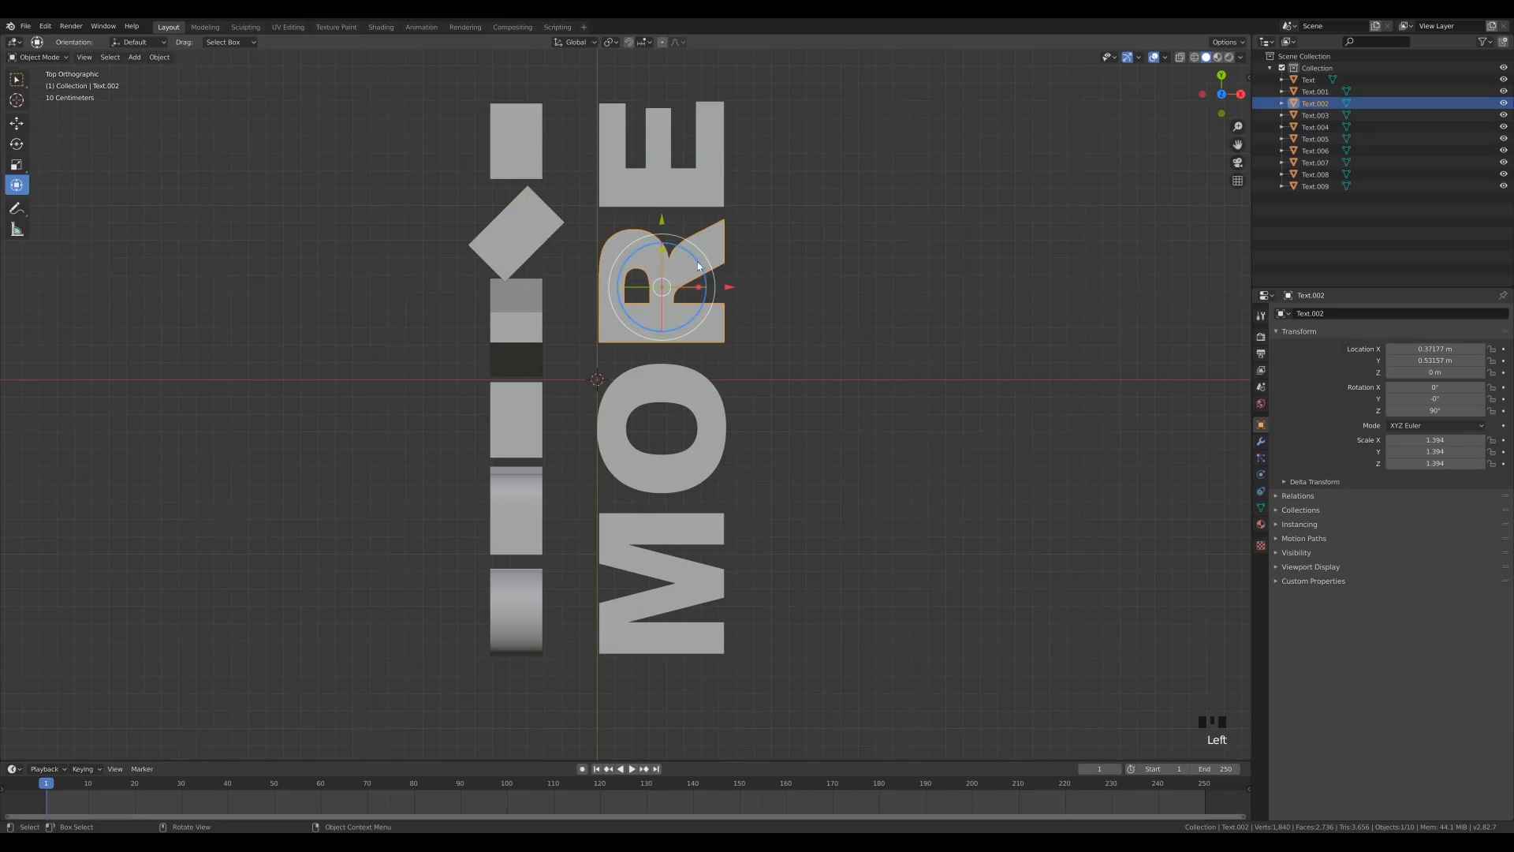
key(ctrl+z)
drag(688, 251, 708, 282)
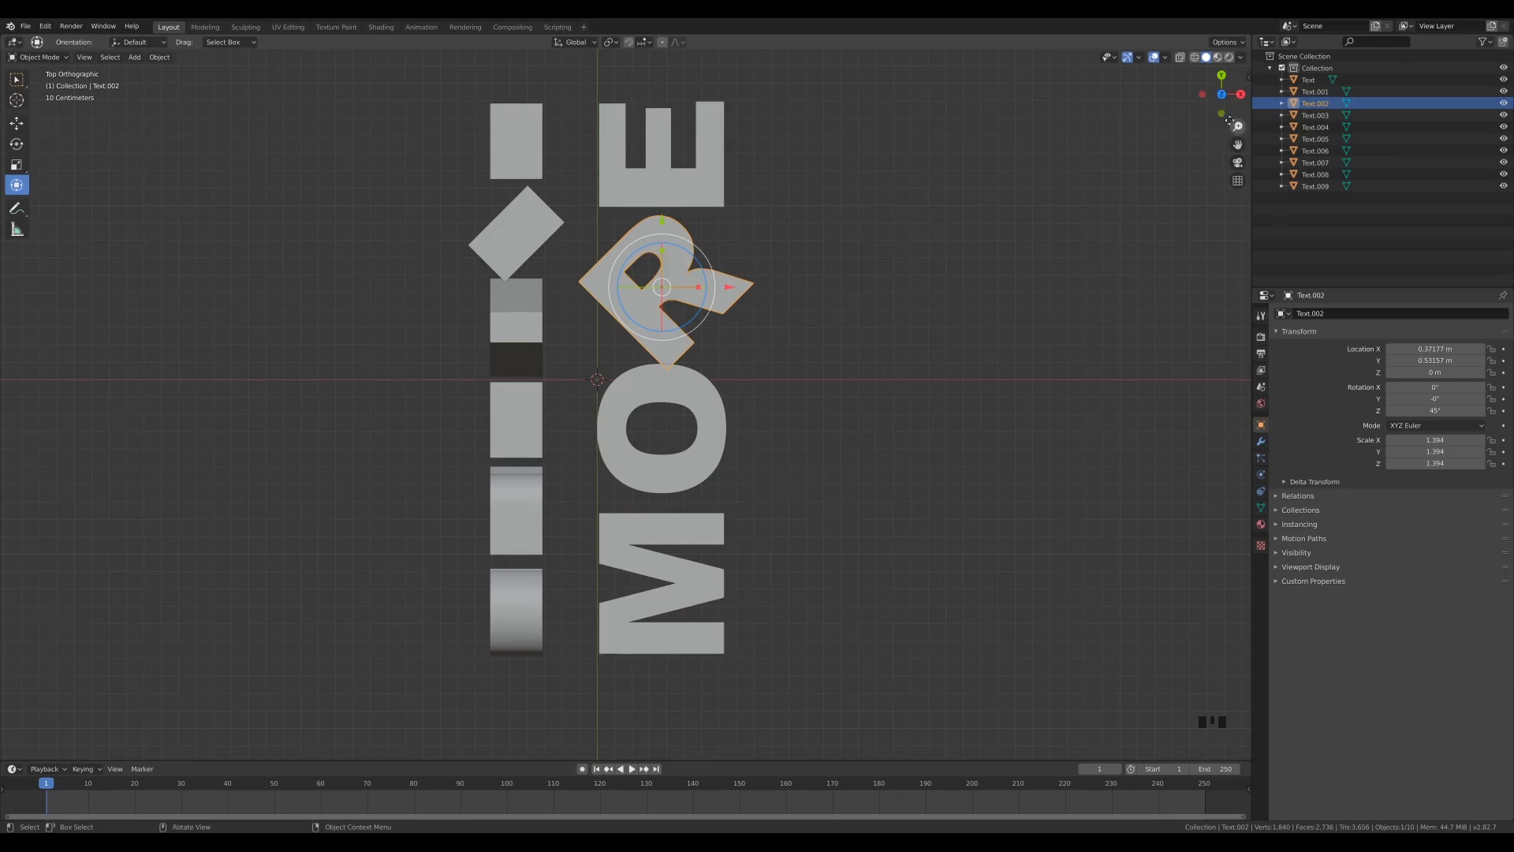
Select all letters of CREATE and spread them apart along the Y axis by scaling with only their locations affected
drag(1230, 105, 1178, 64)
drag(337, 246, 671, 392)
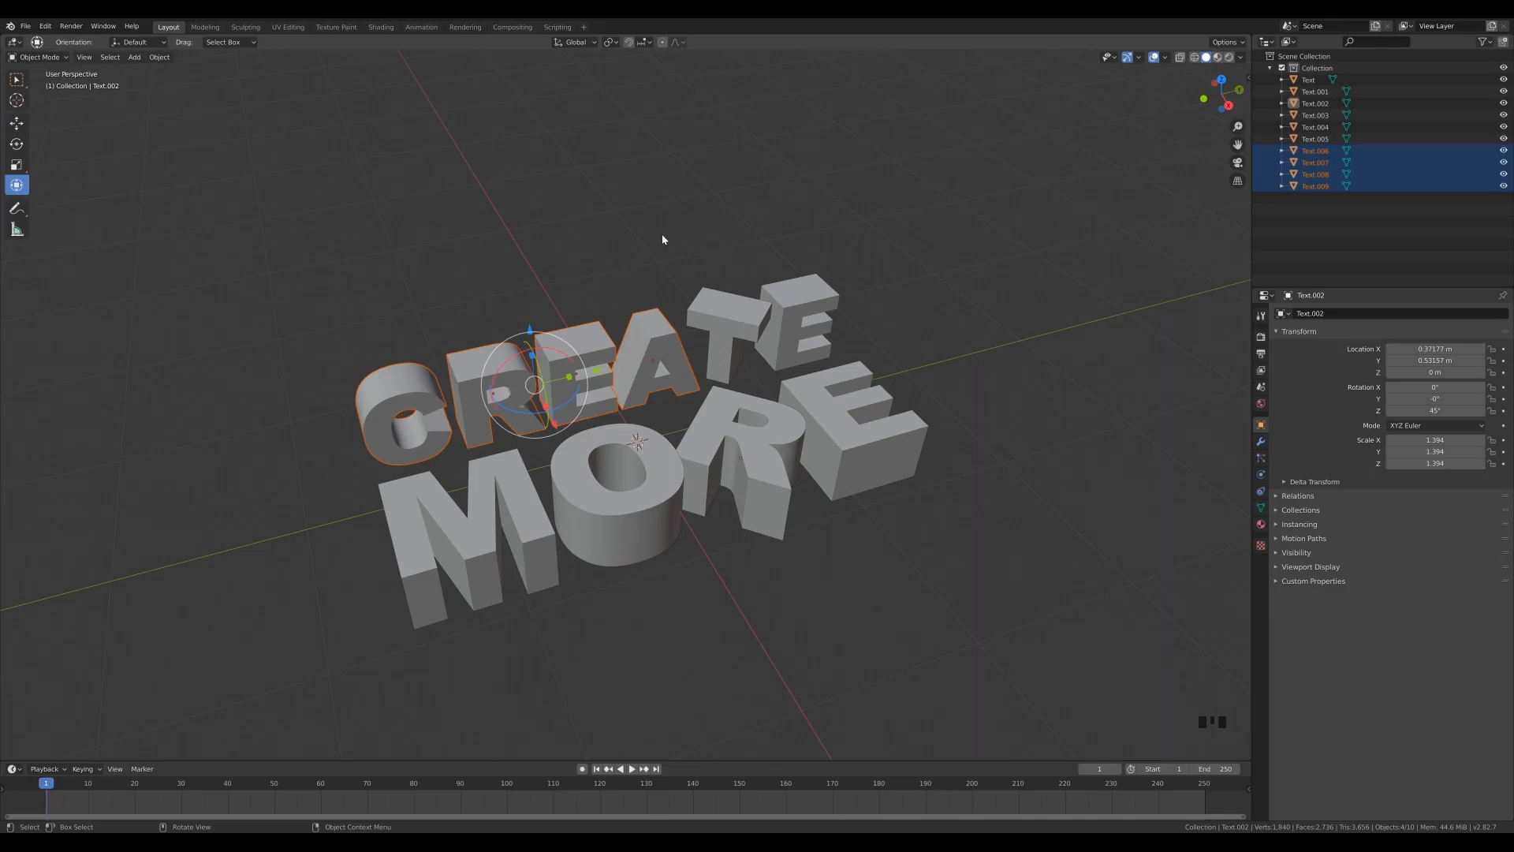
drag(606, 160, 800, 337)
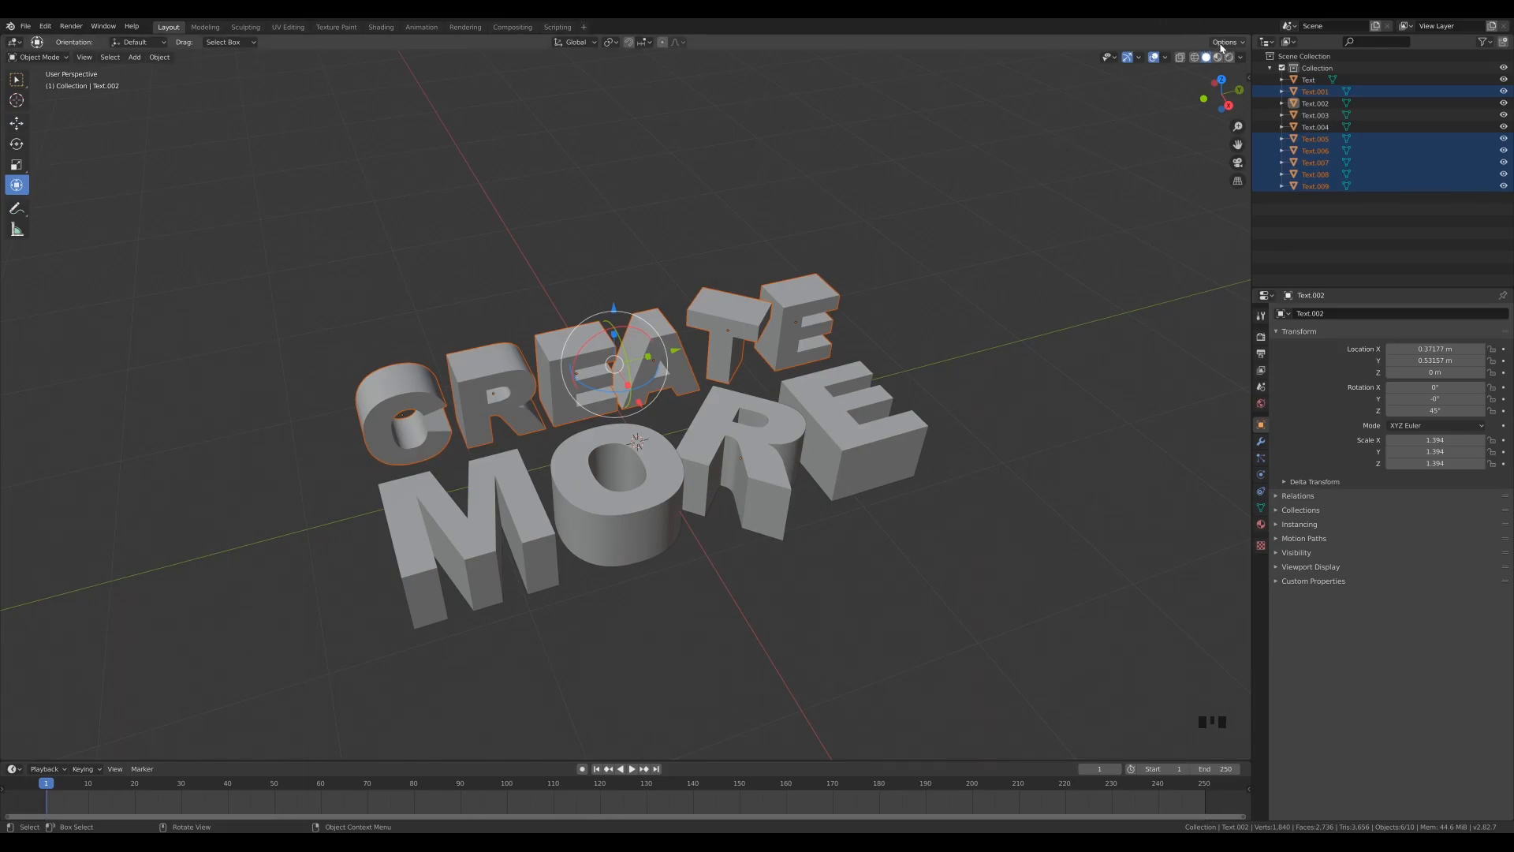
click(1222, 43)
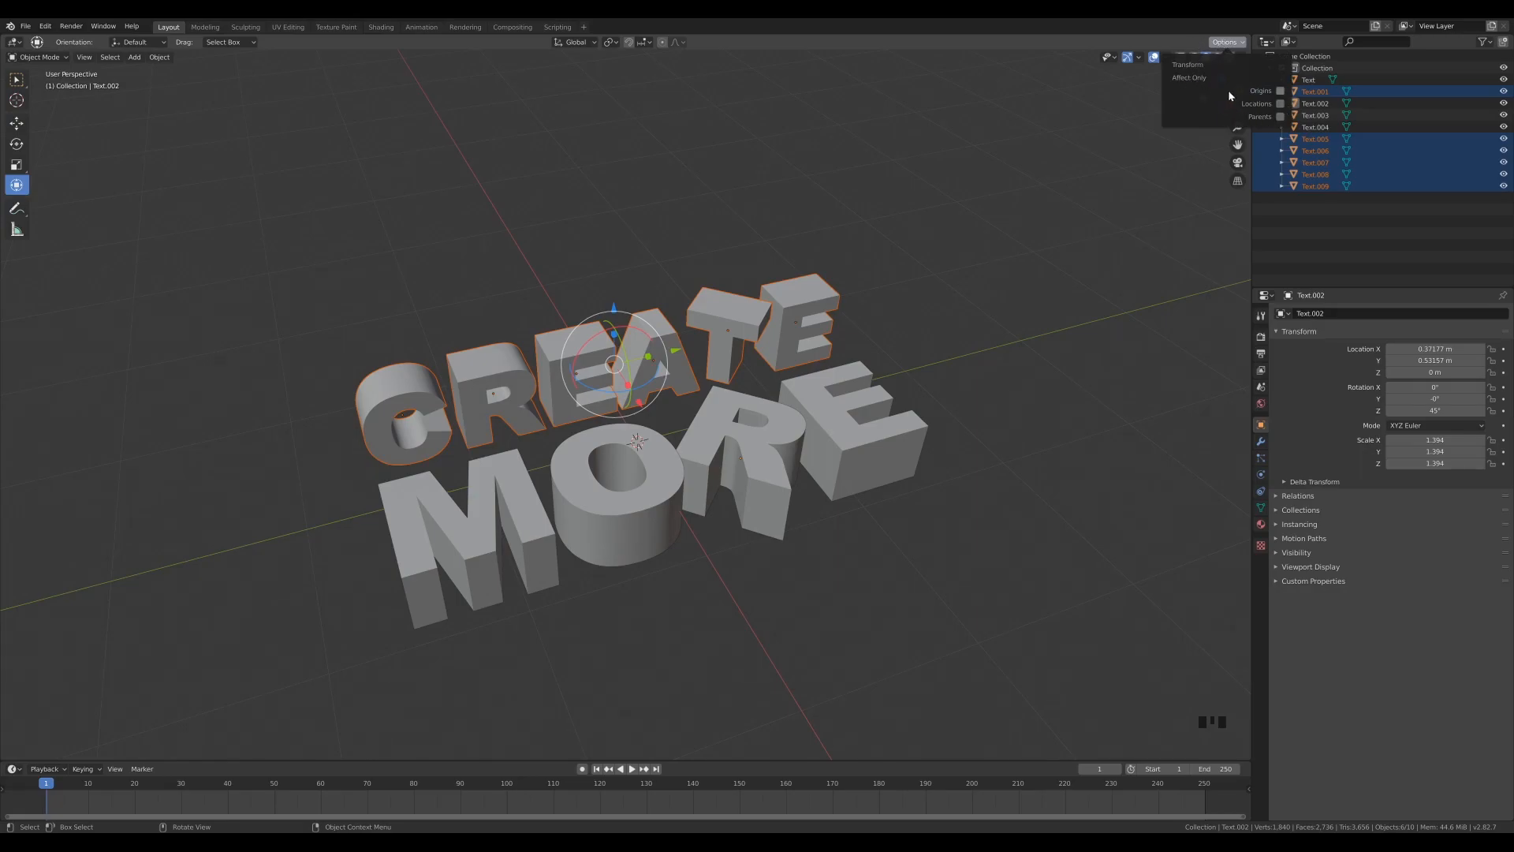
click(1280, 105)
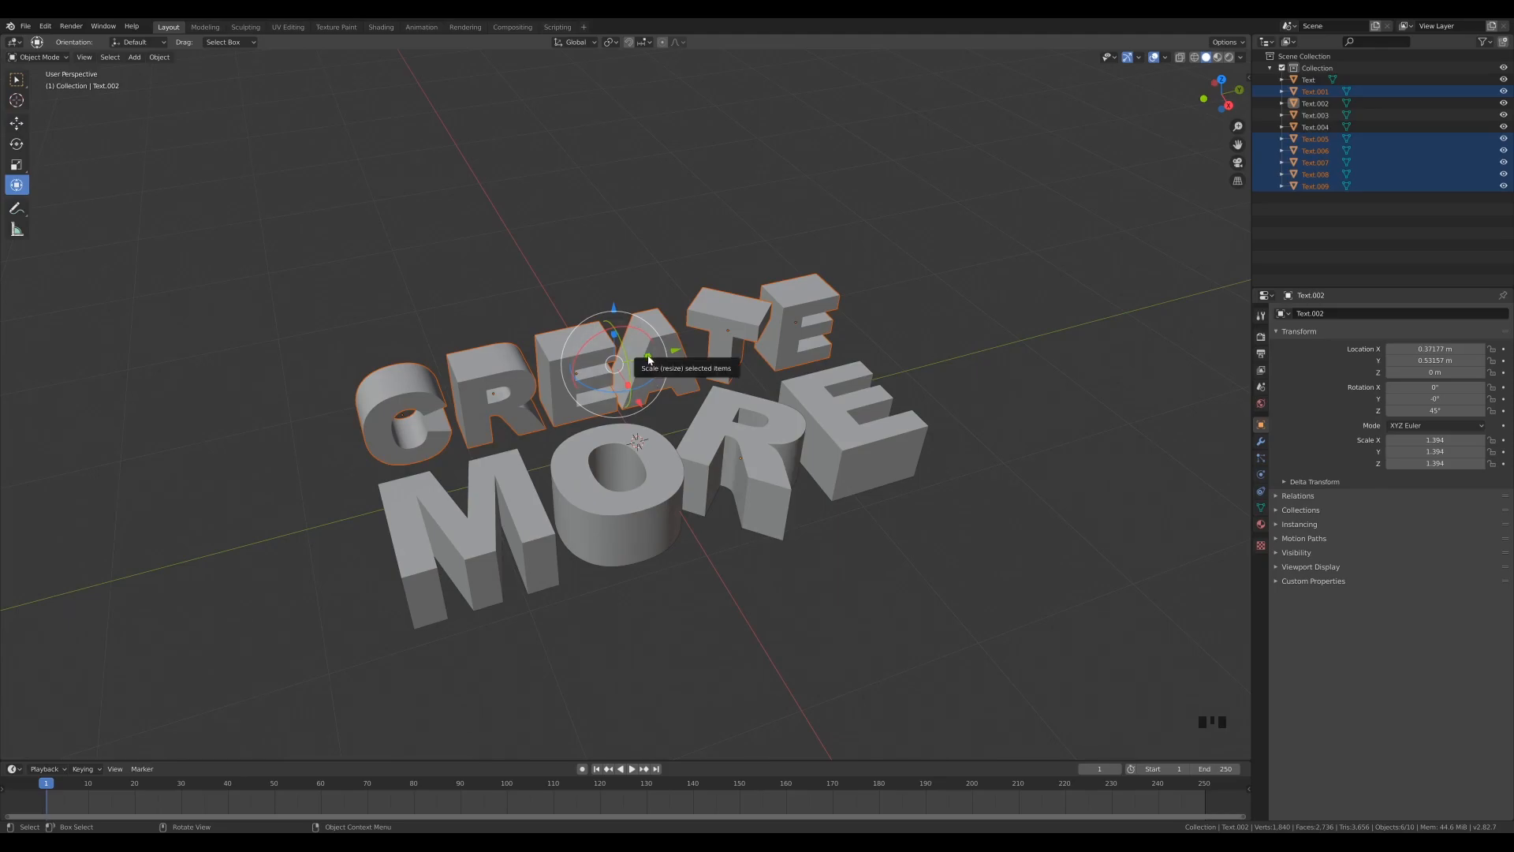
mouse_move(648, 360)
mouse_down()
mouse_move(681, 351)
mouse_move(638, 369)
mouse_up()
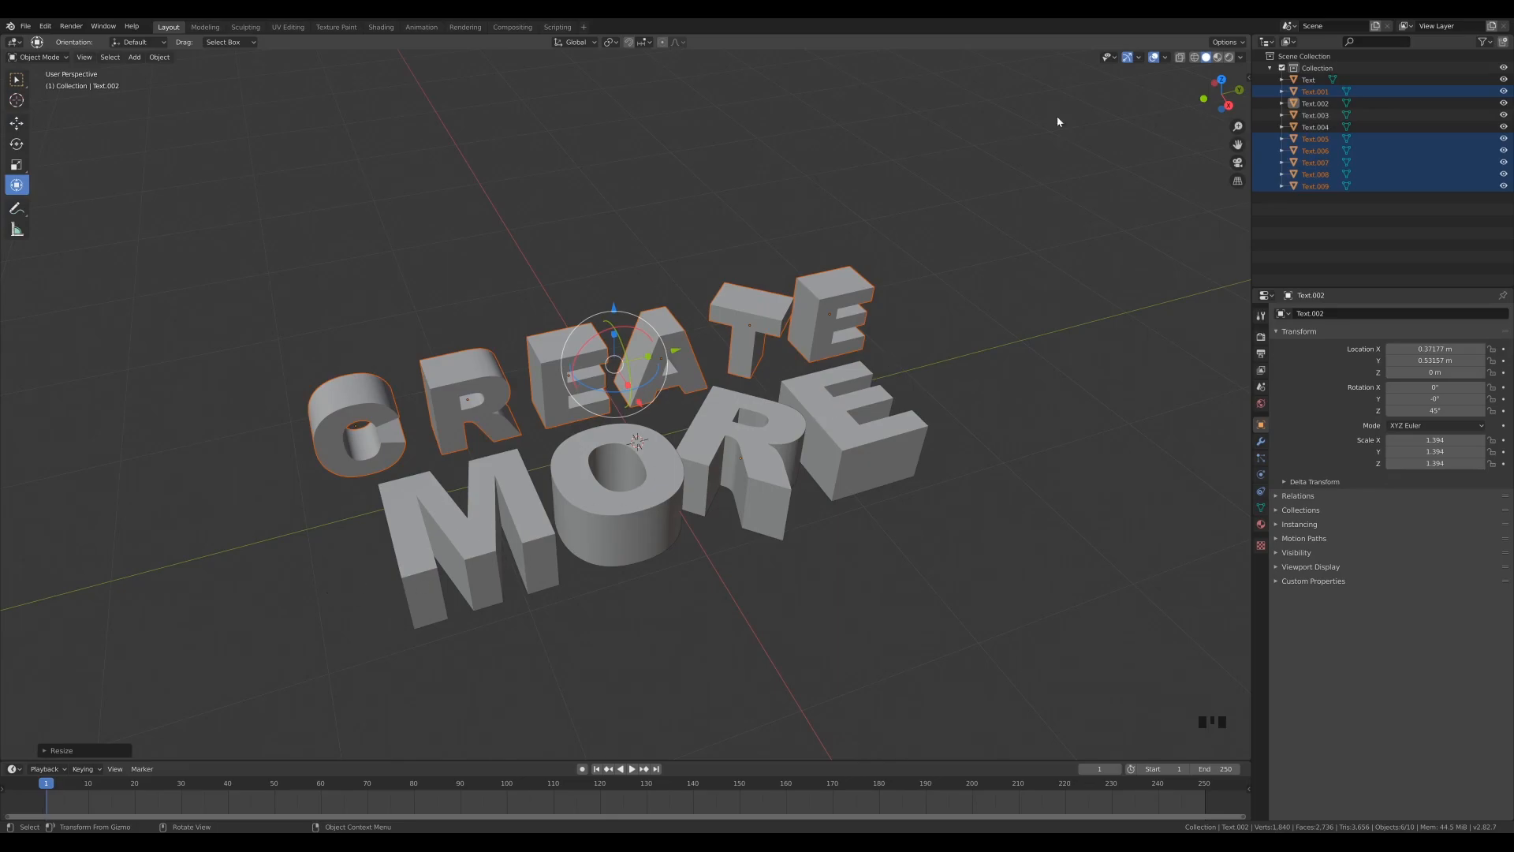
Select all letters of MORE, turn off the locations-only transform option, and scale the letters up uniformly to about 1.635 on the R
click(1222, 80)
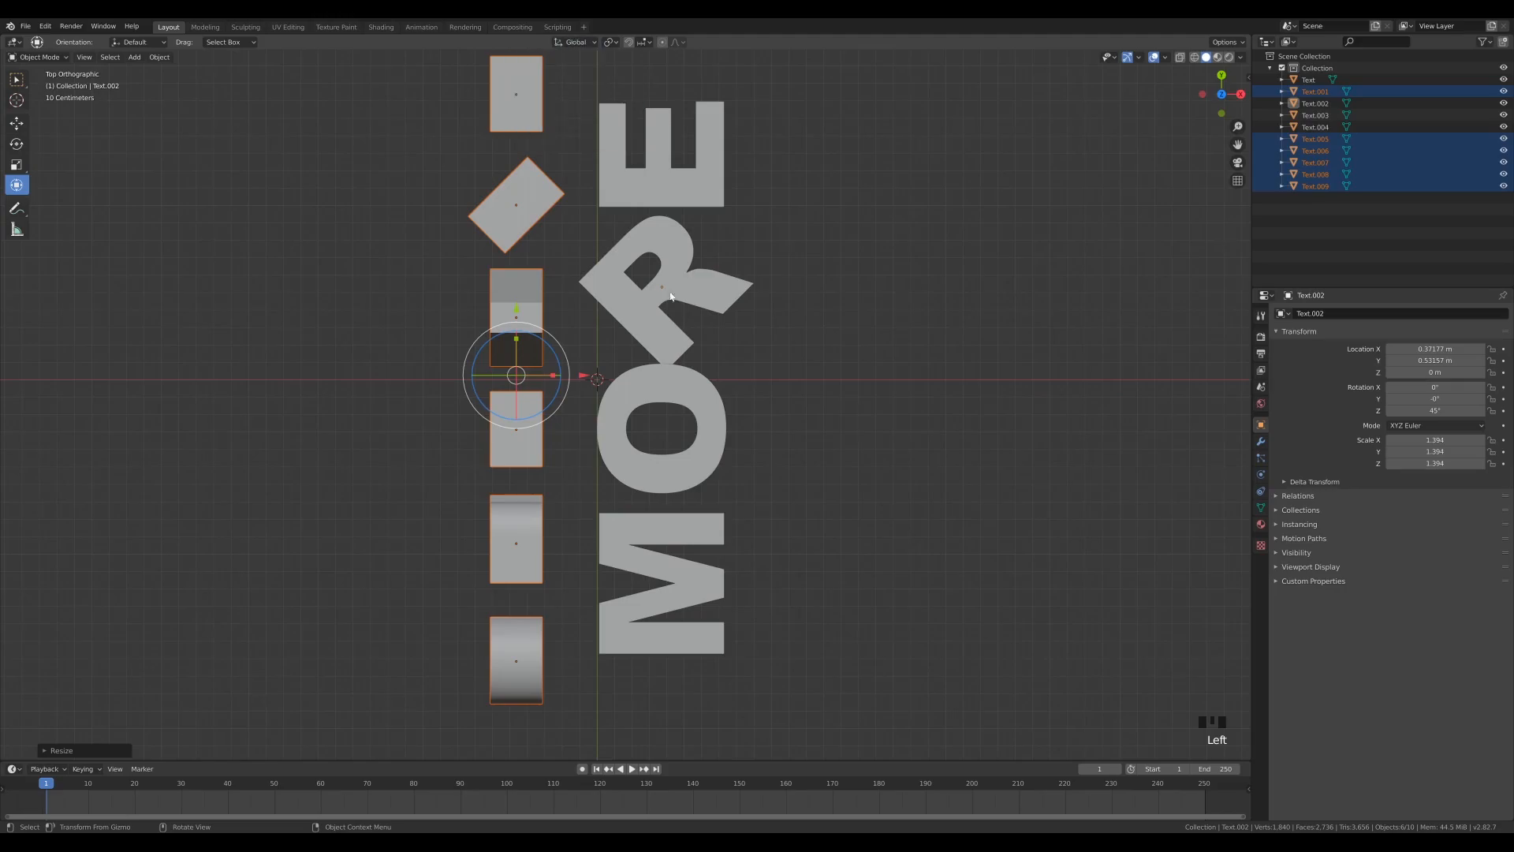
drag(612, 78, 769, 739)
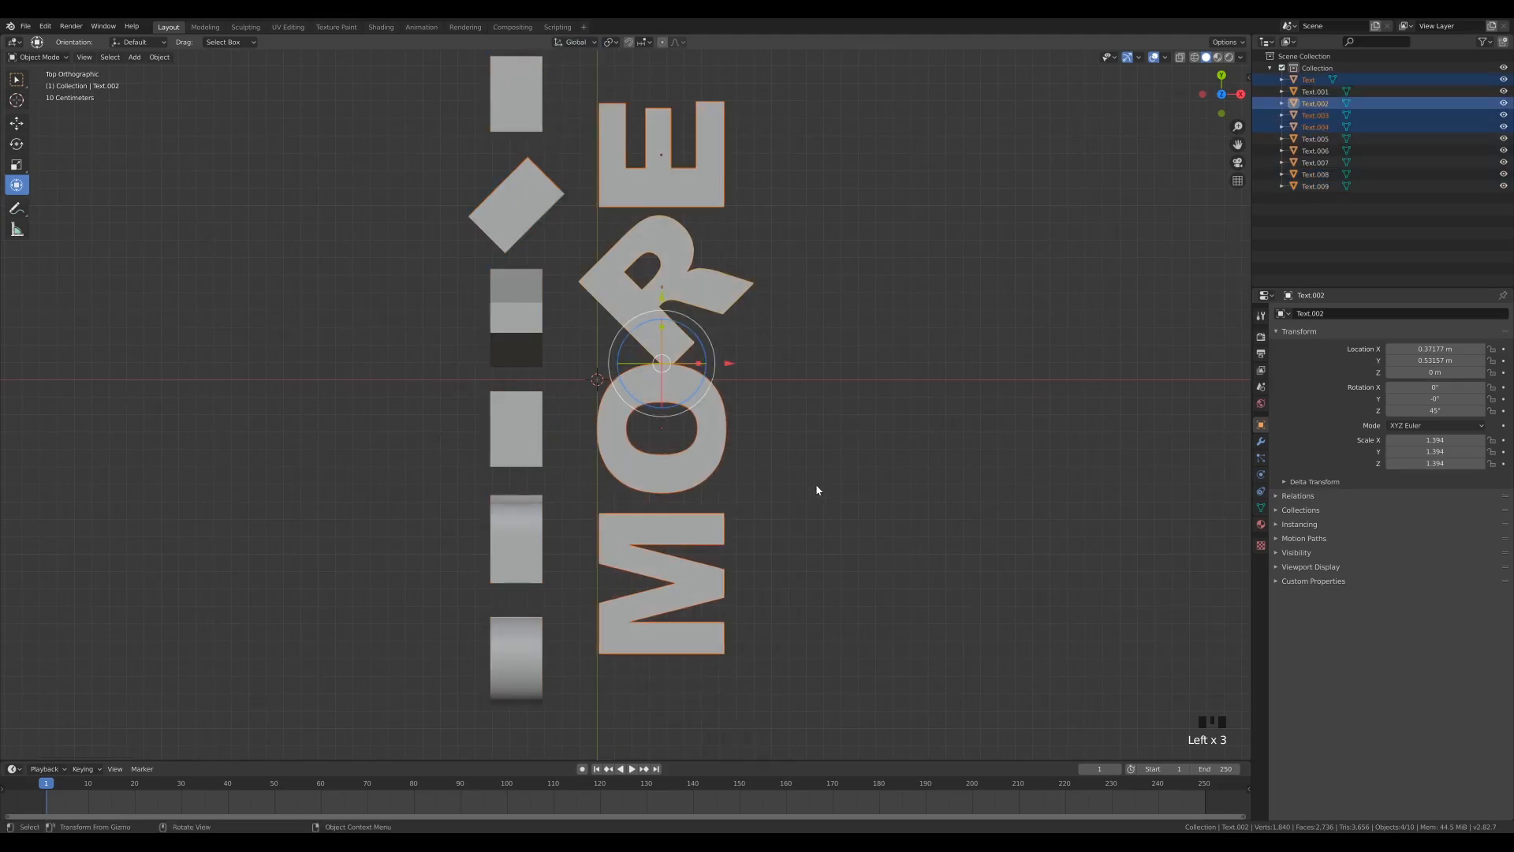
scroll(791, 432, down, 1)
click(17, 164)
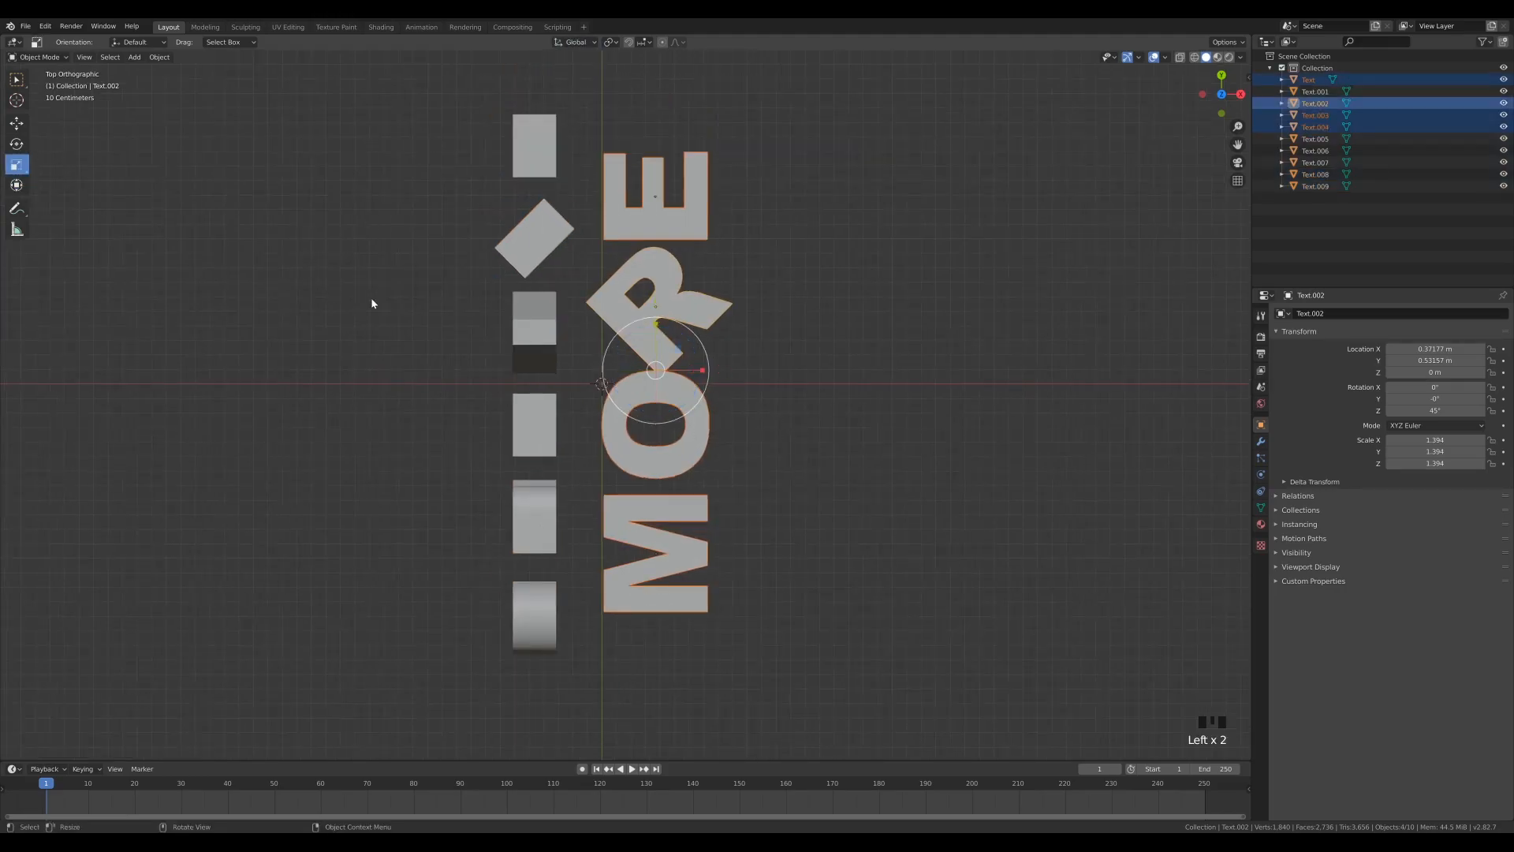
click(1224, 42)
click(1236, 104)
drag(701, 344, 702, 335)
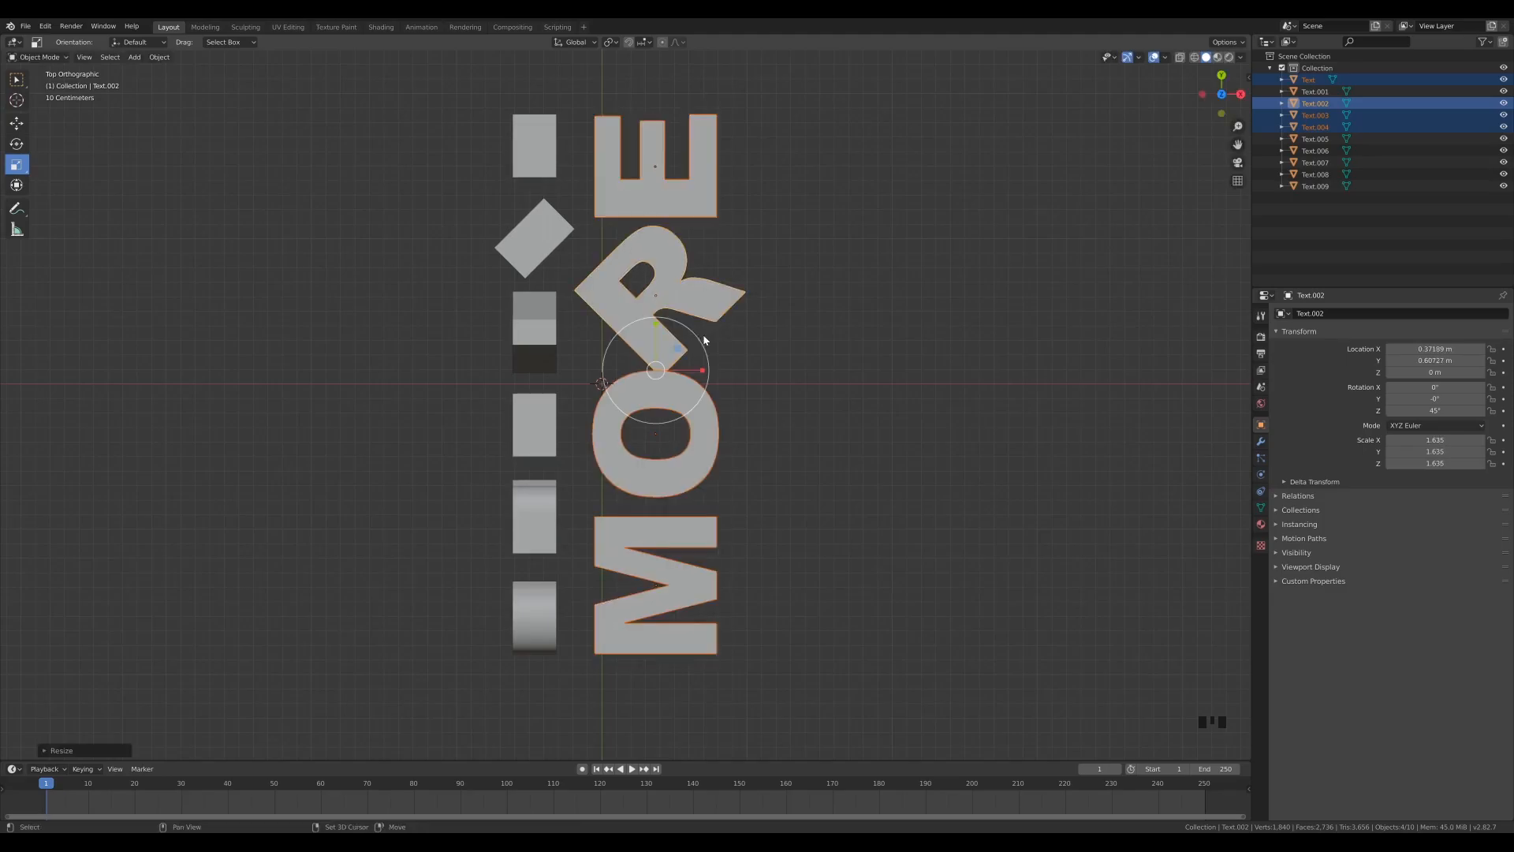
Move the letters of MORE about 0.062 m along the positive X axis, away from CREATE
click(16, 184)
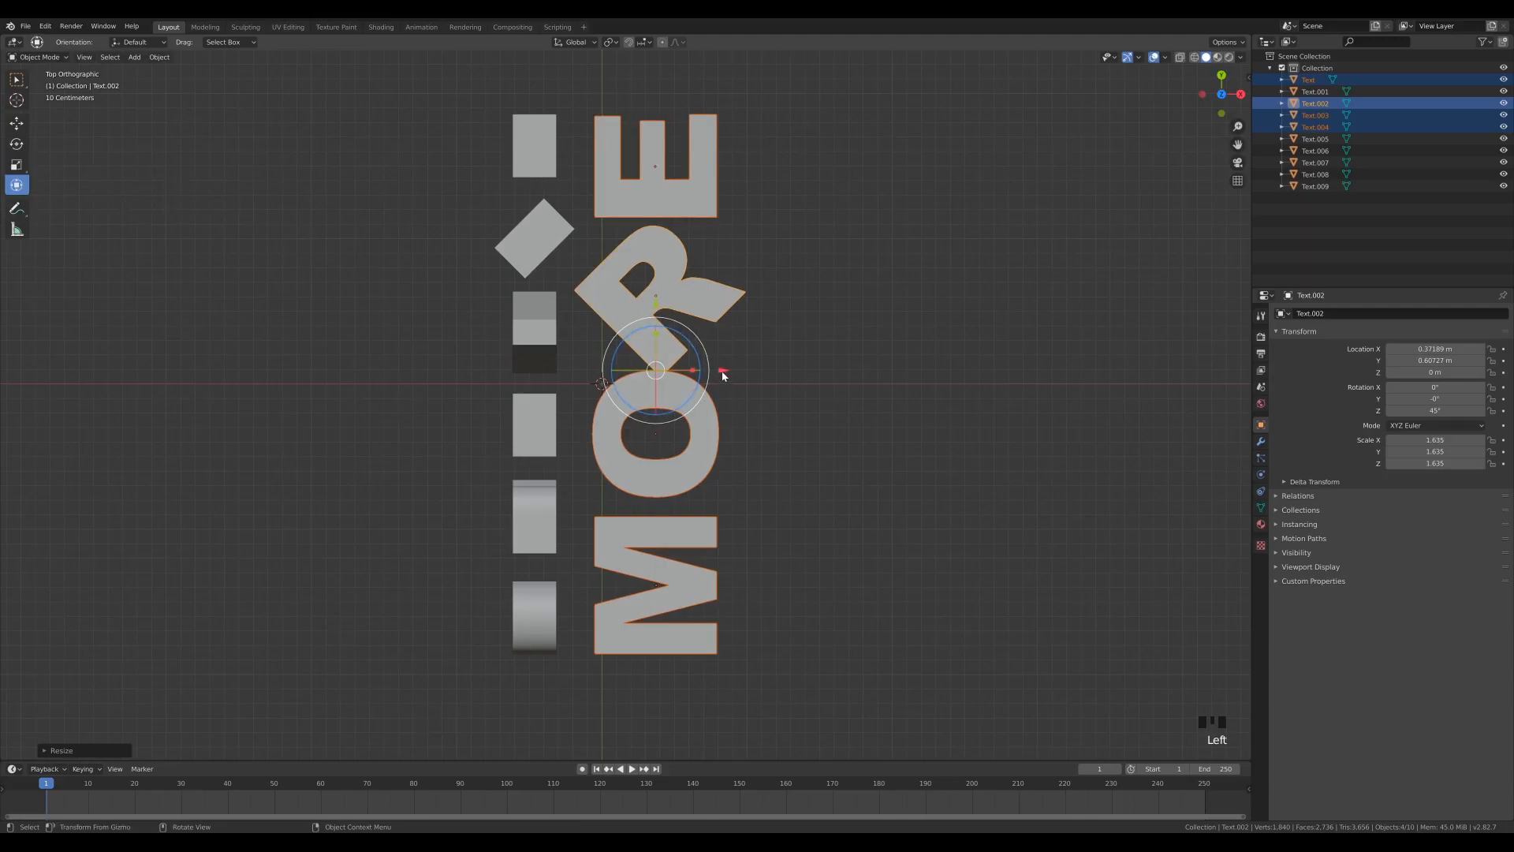
drag(724, 372, 729, 370)
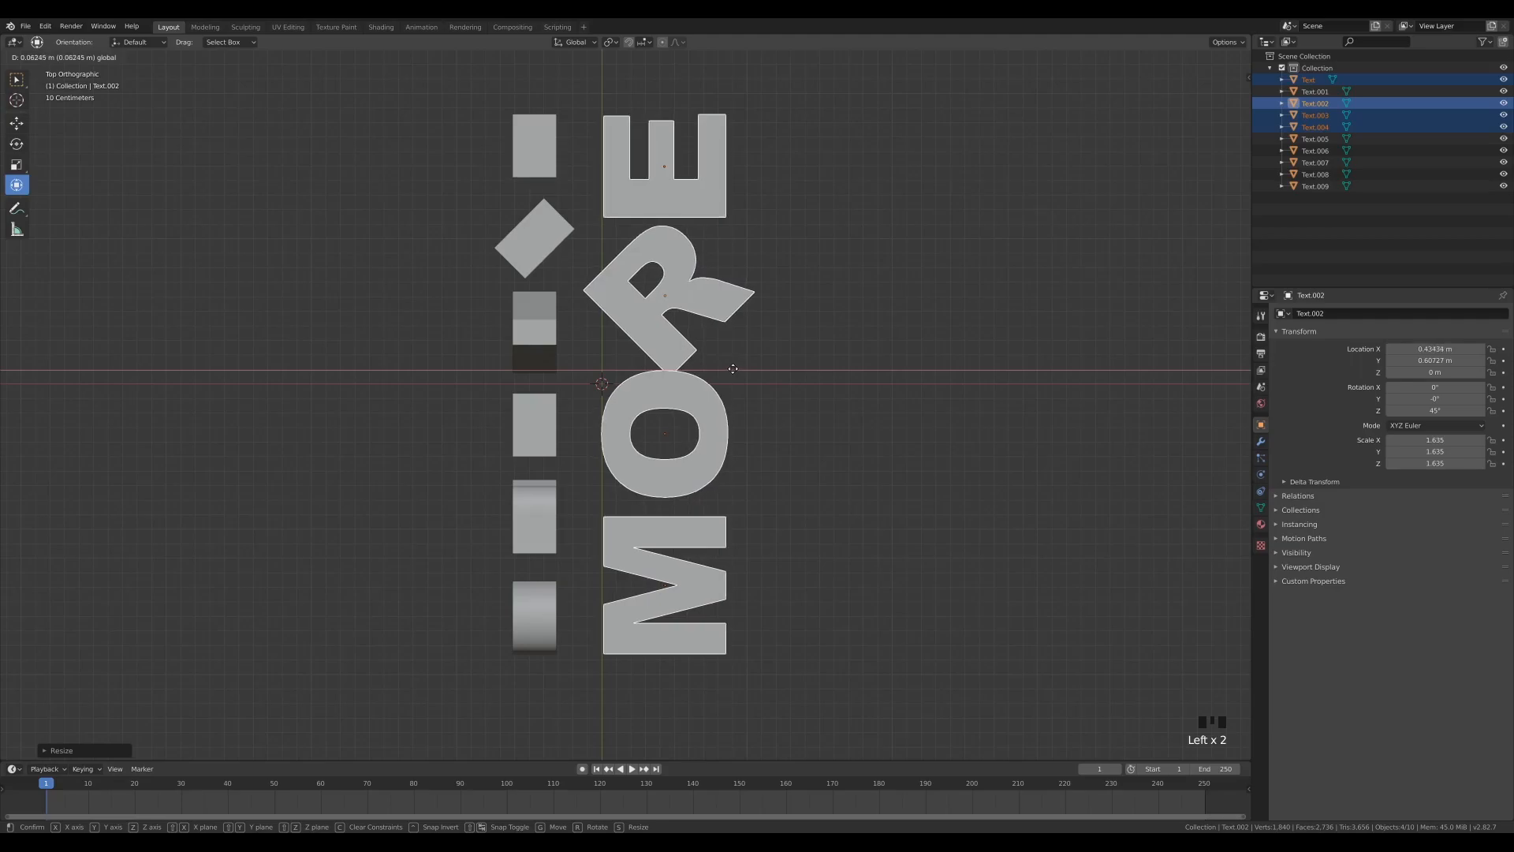
click(732, 368)
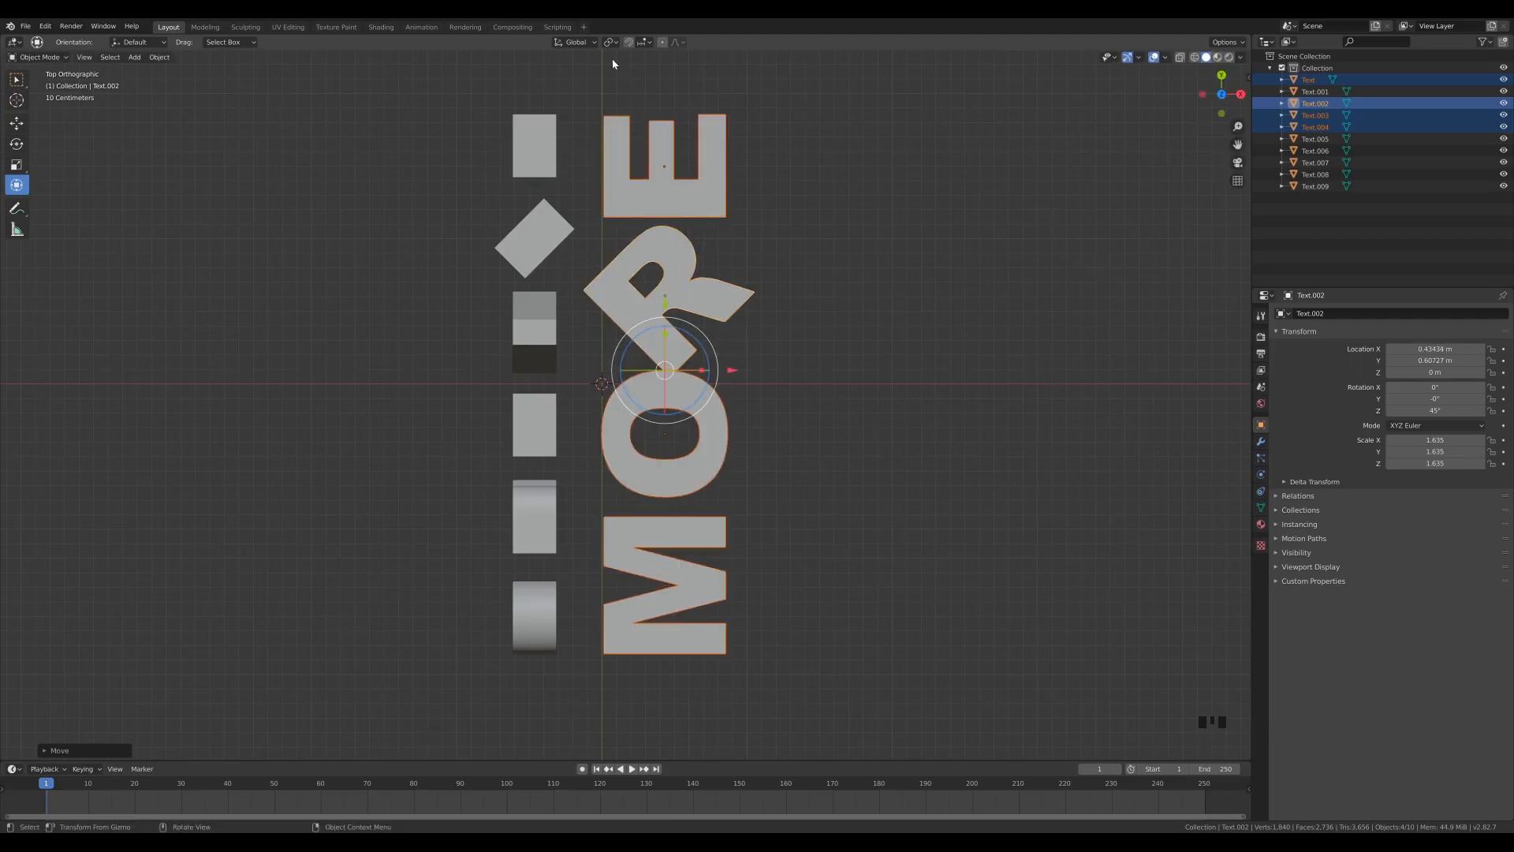